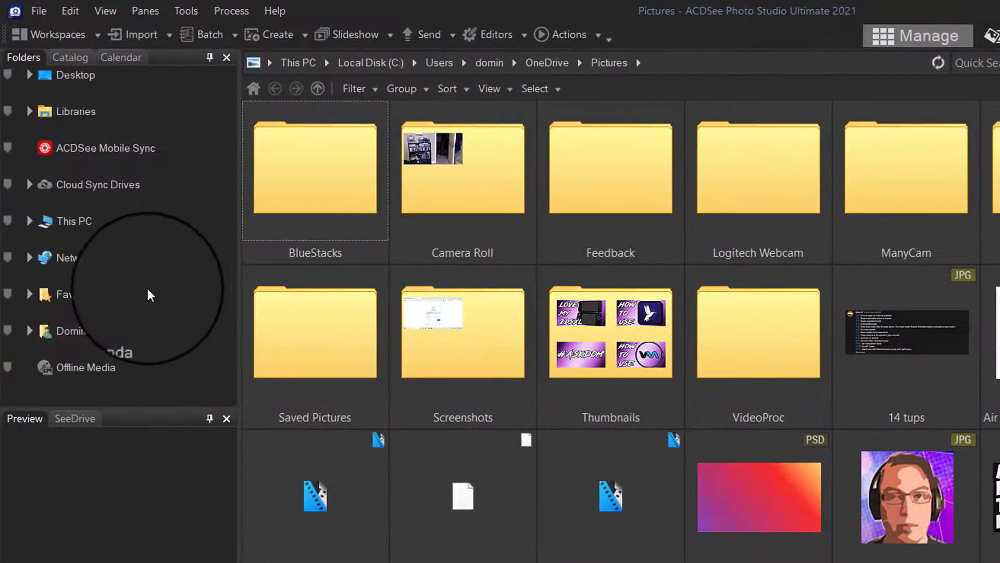
Look through the Desktop folders and the OneDrive folders under Cloud Sync Drives, collapsing each branch again
click(30, 76)
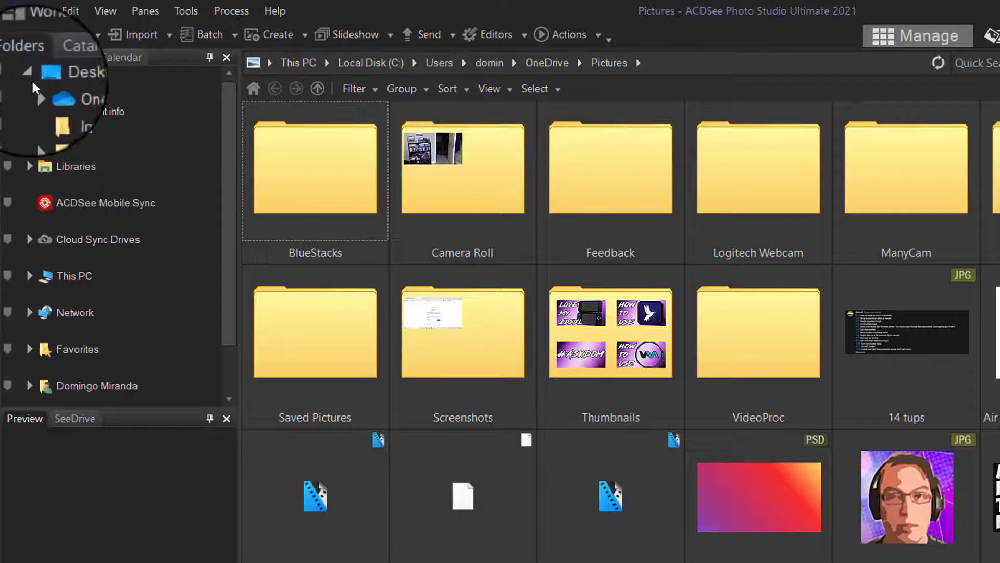
click(30, 78)
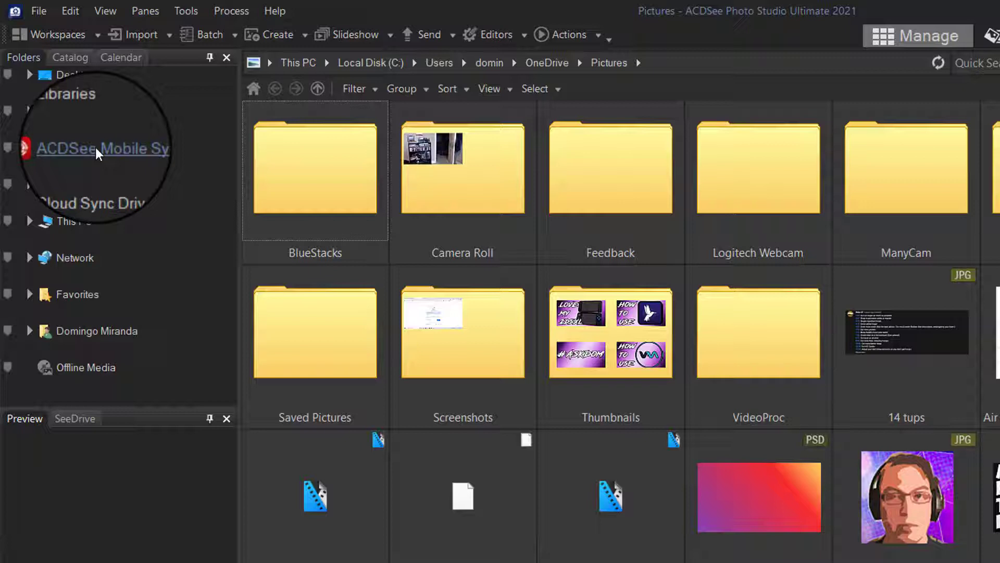
click(35, 182)
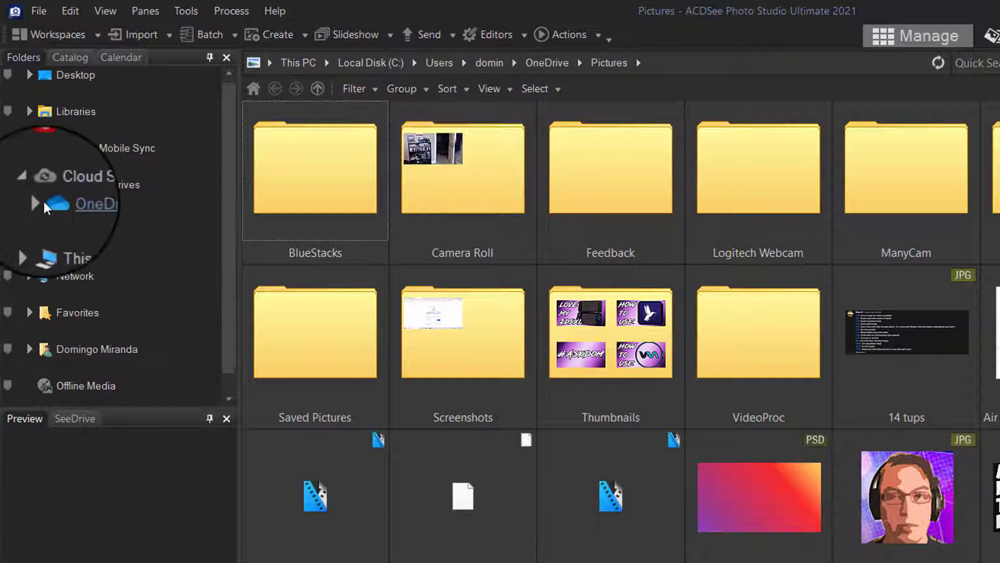
click(42, 202)
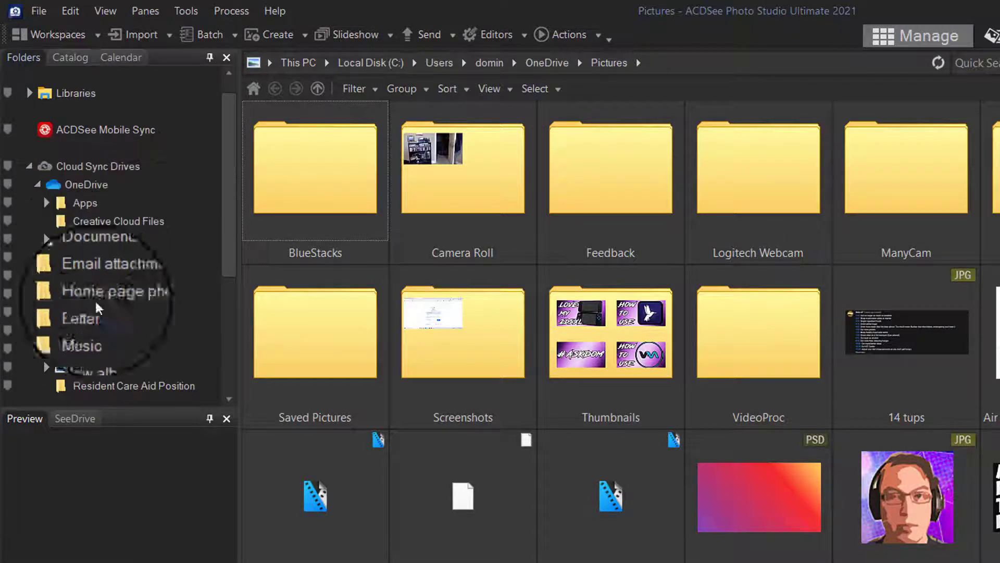
click(40, 186)
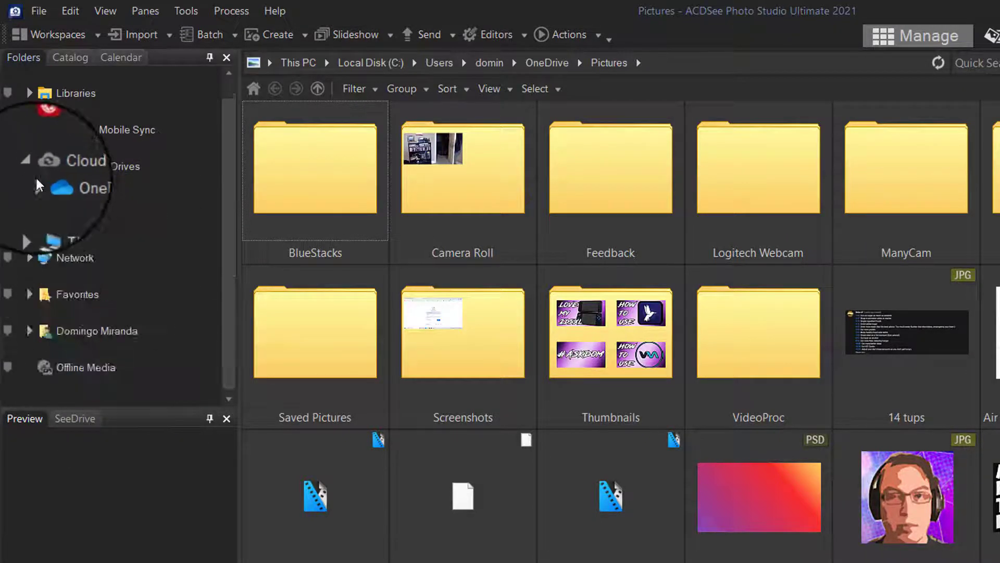
click(29, 166)
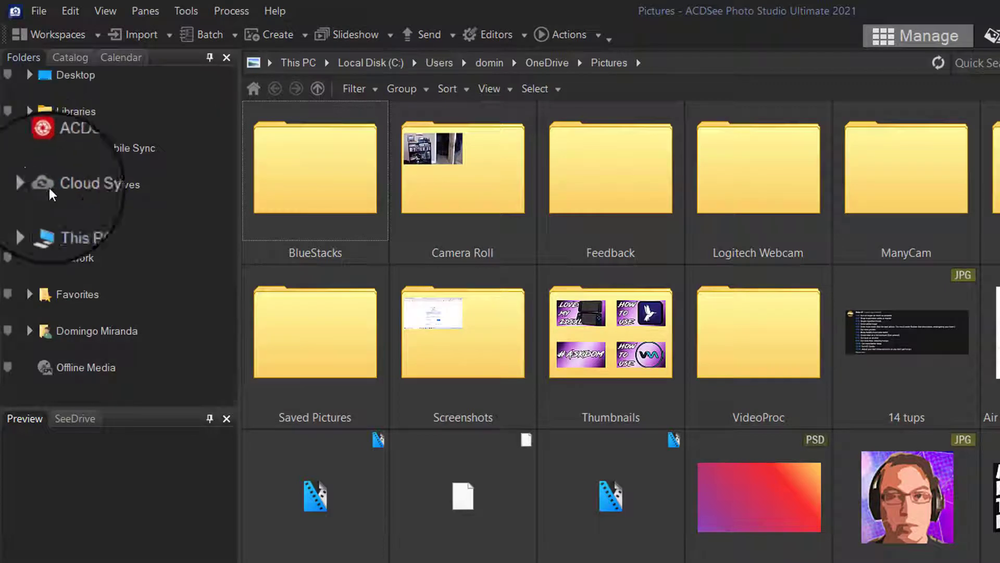
View the Pictures folder under This PC and collapse the This PC branch
click(29, 221)
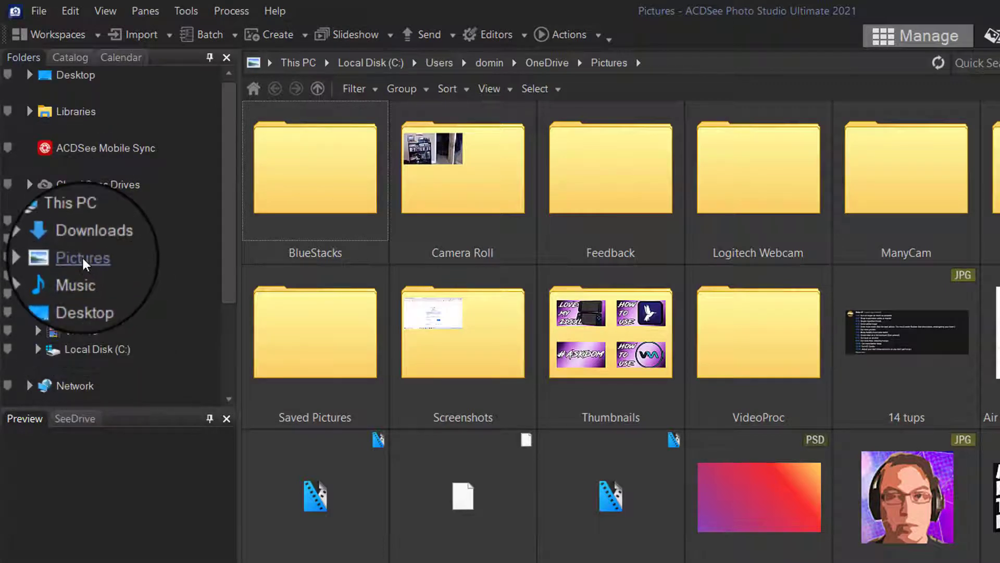
click(78, 257)
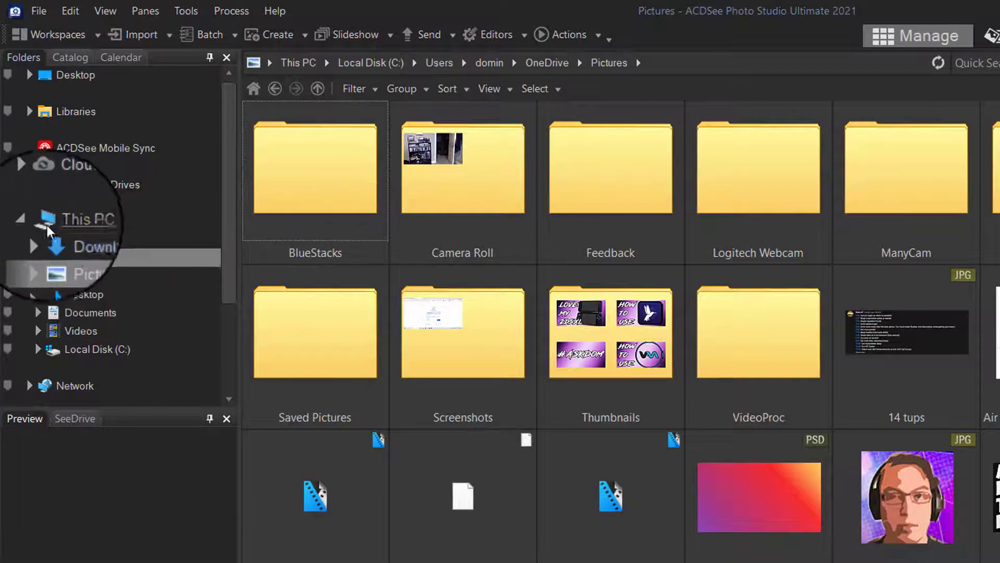
click(28, 220)
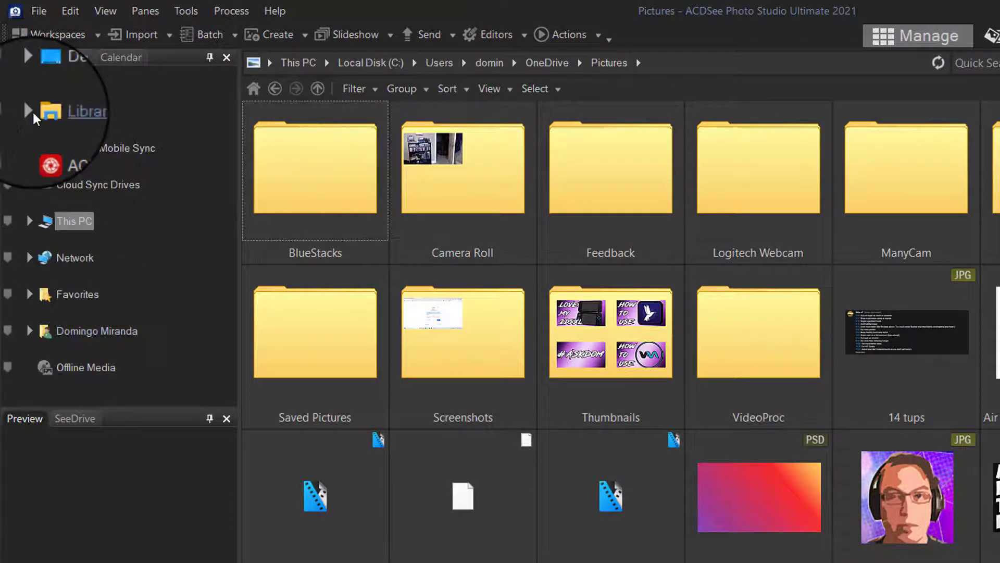
Examine the catalog's Various and Albums categories, ratings, colour labels and auto categories
click(74, 58)
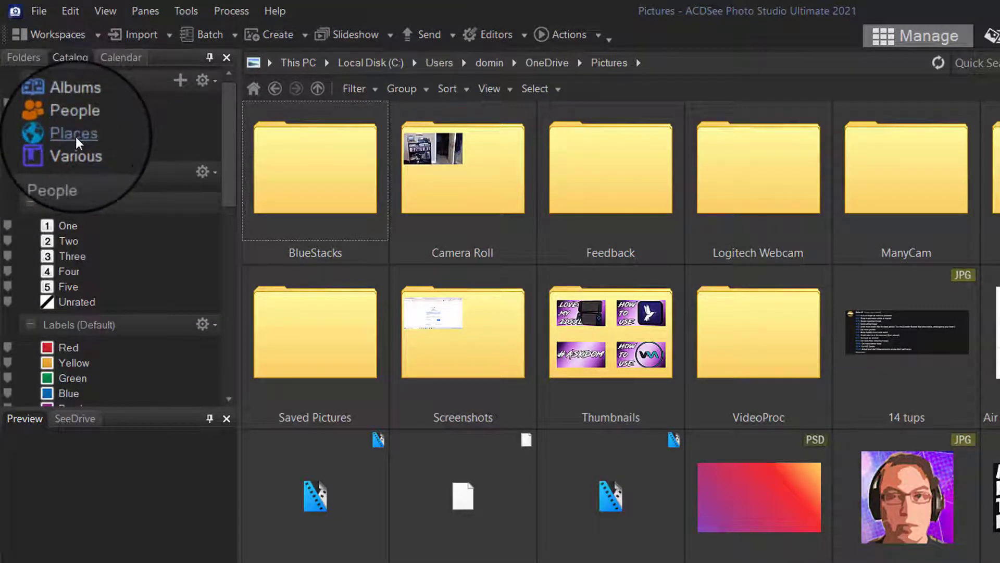
click(79, 151)
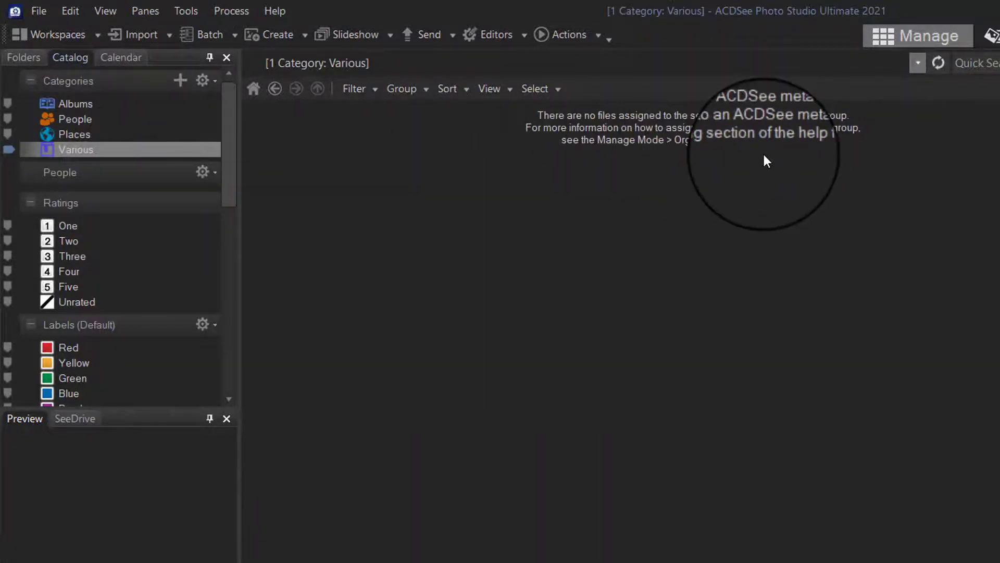
click(74, 106)
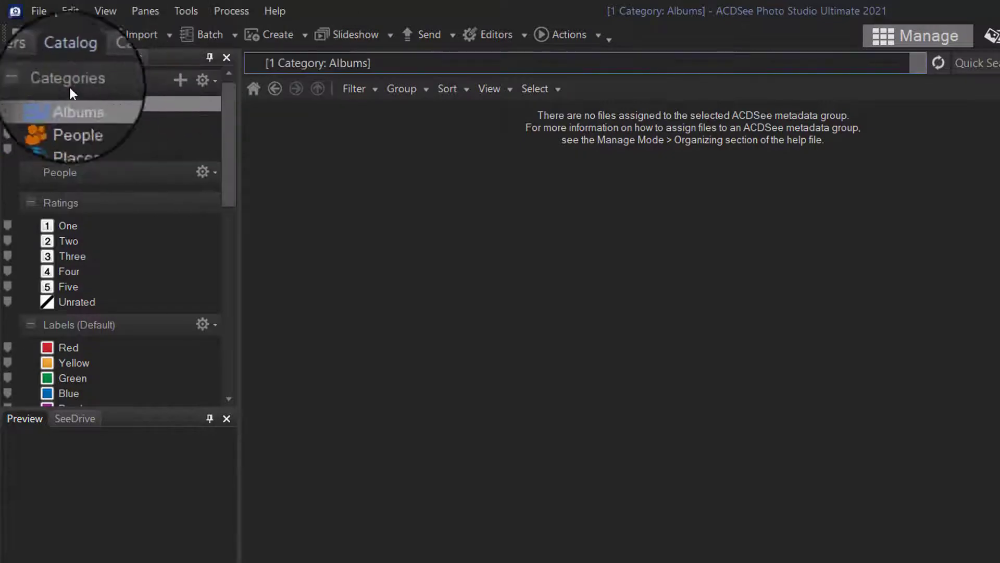
scroll(60, 299, down, 1)
scroll(59, 298, down, 2)
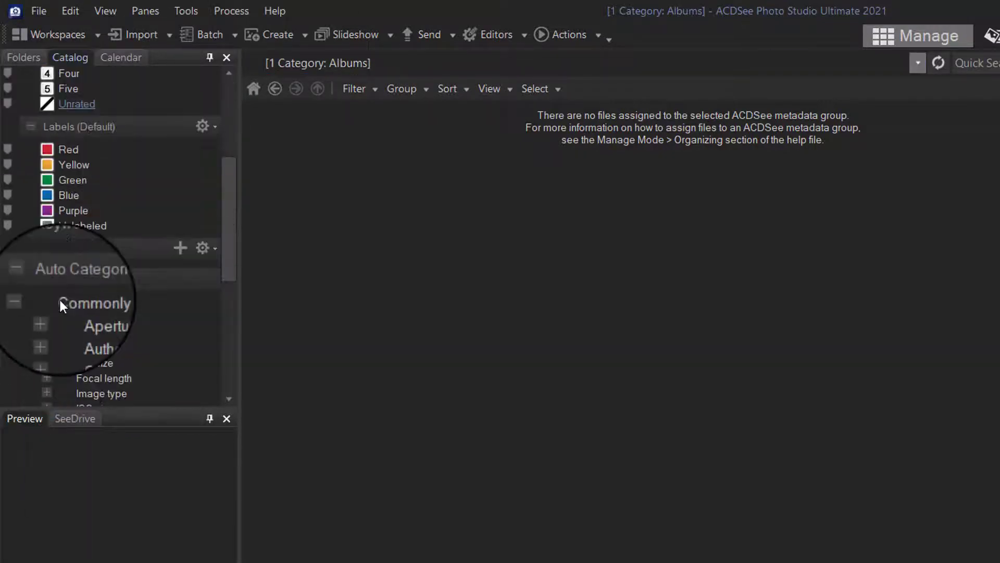
scroll(55, 196, up, 5)
Return to the folder tree and open the Pictures folder inside the Pictures library
click(32, 57)
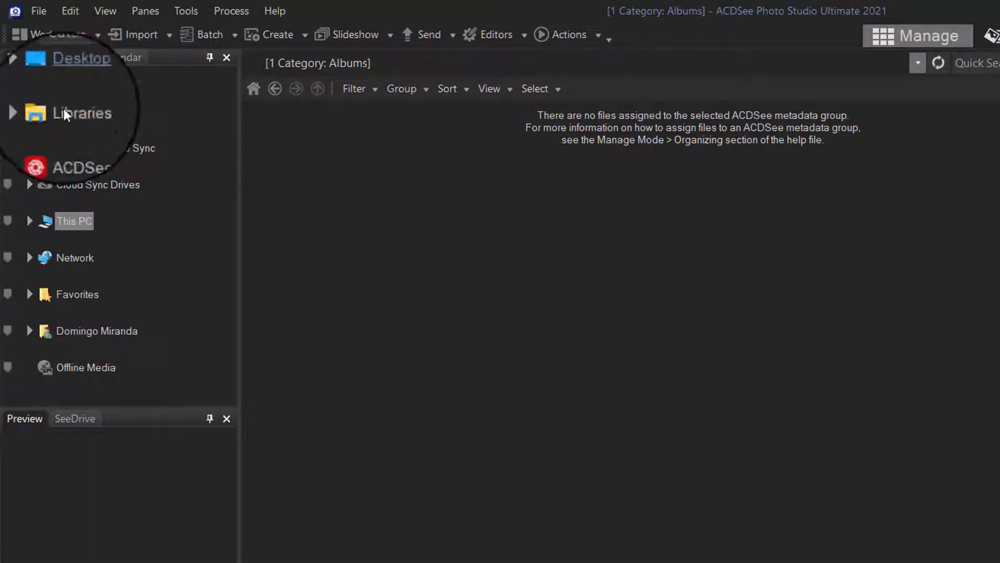
click(29, 111)
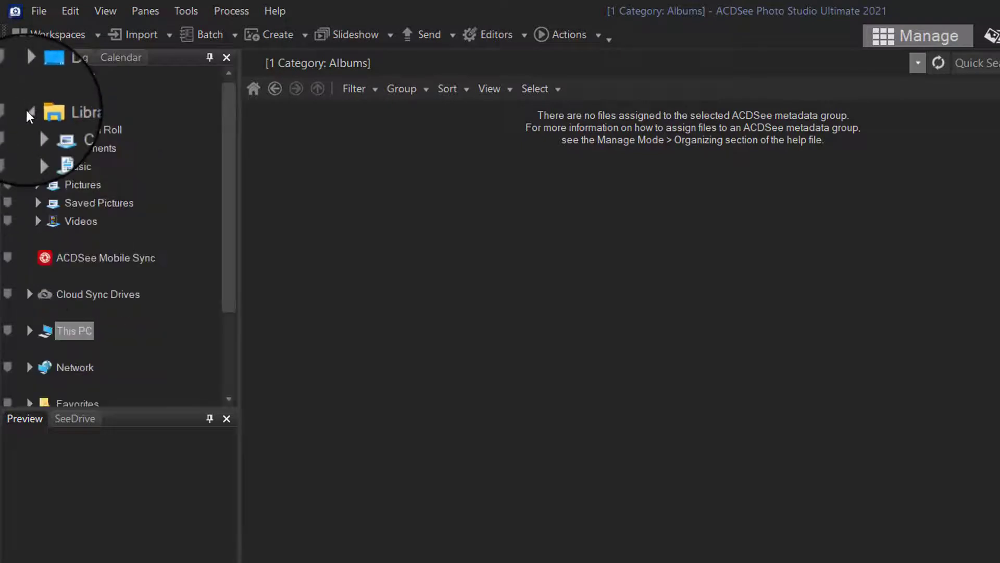
click(65, 187)
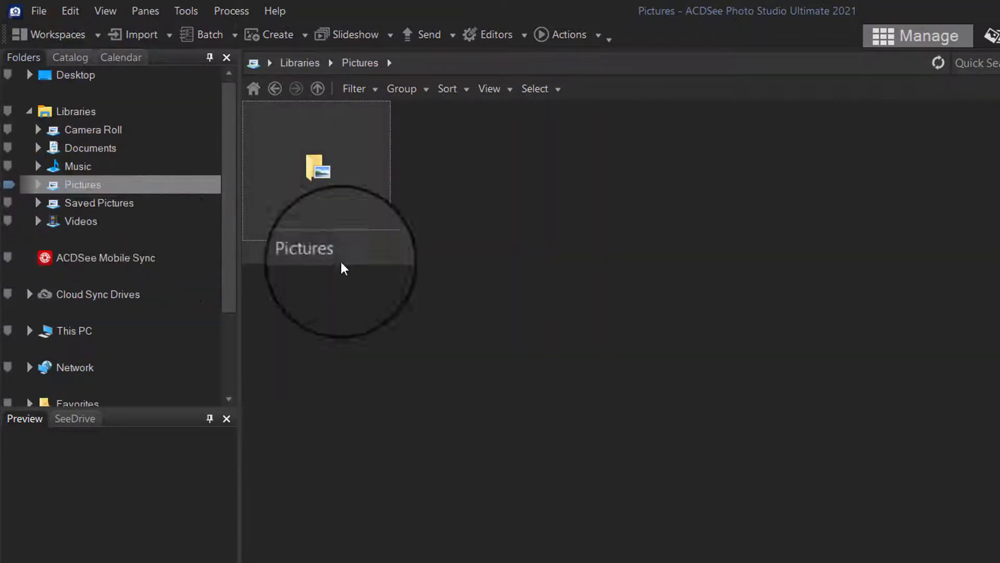
double_click(300, 165)
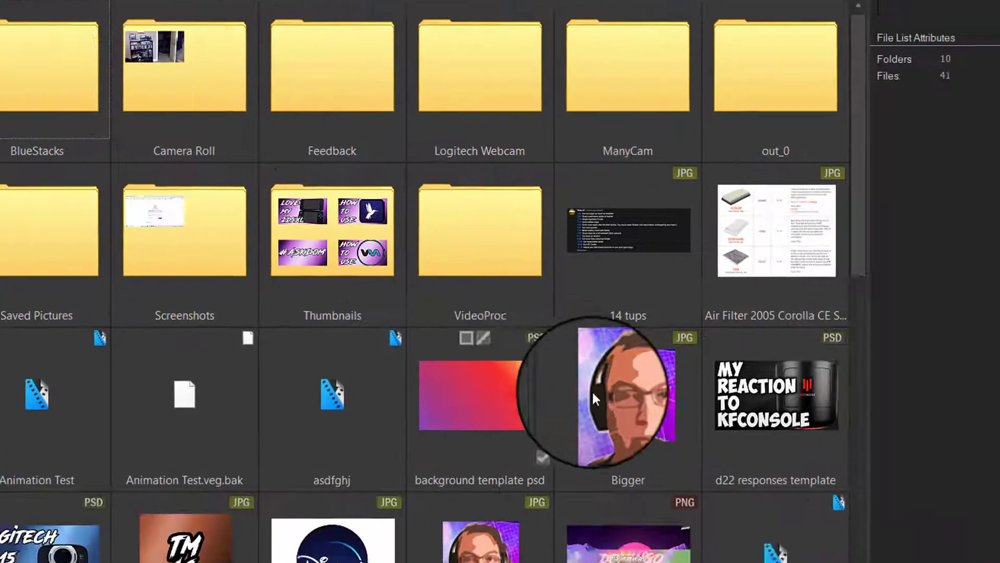
Examine the commands available for the Bigger JPG image, including external editors, map, collections, sending and wallpaper options
click(897, 499)
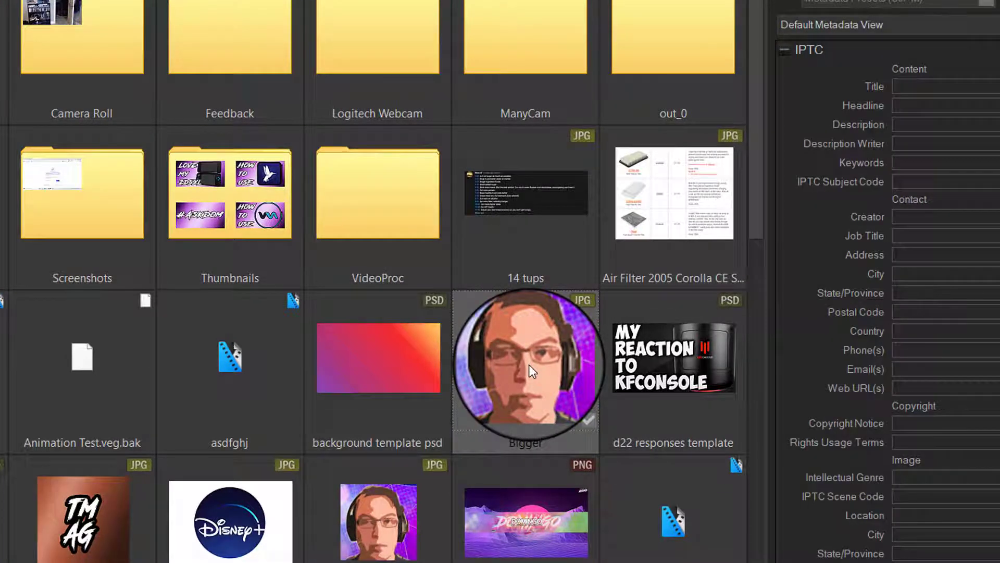
right_click(529, 365)
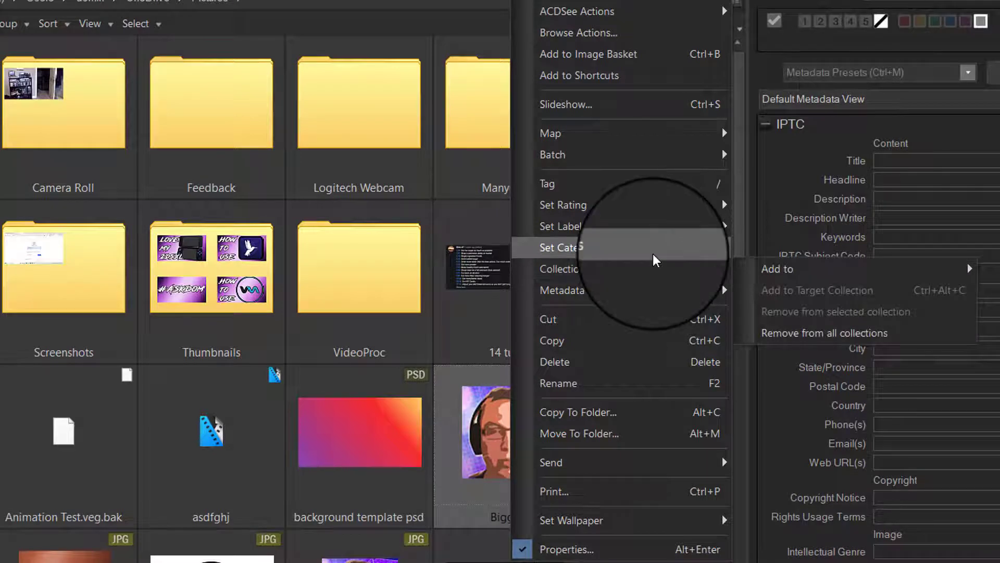
mouse_move(655, 259)
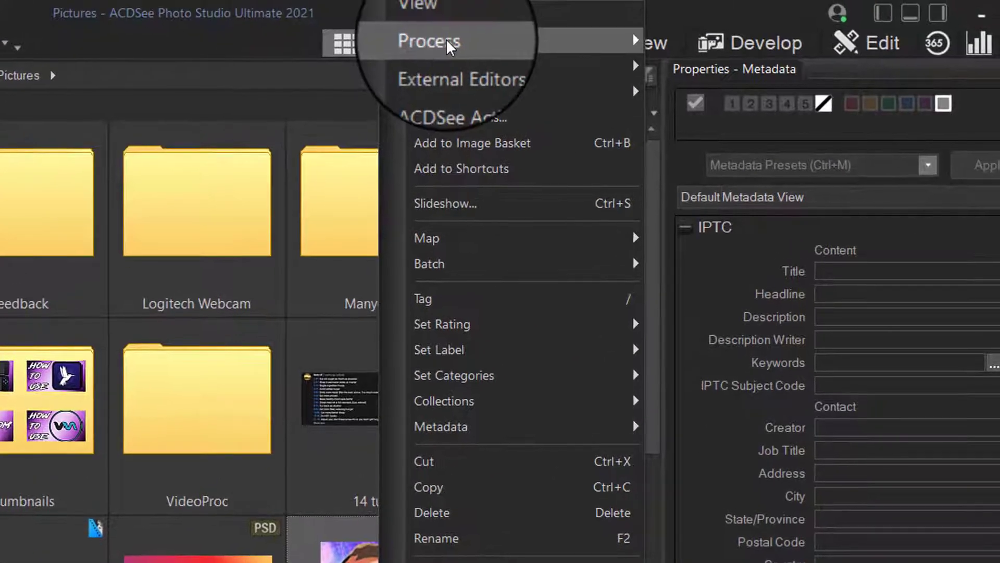
mouse_move(569, 0)
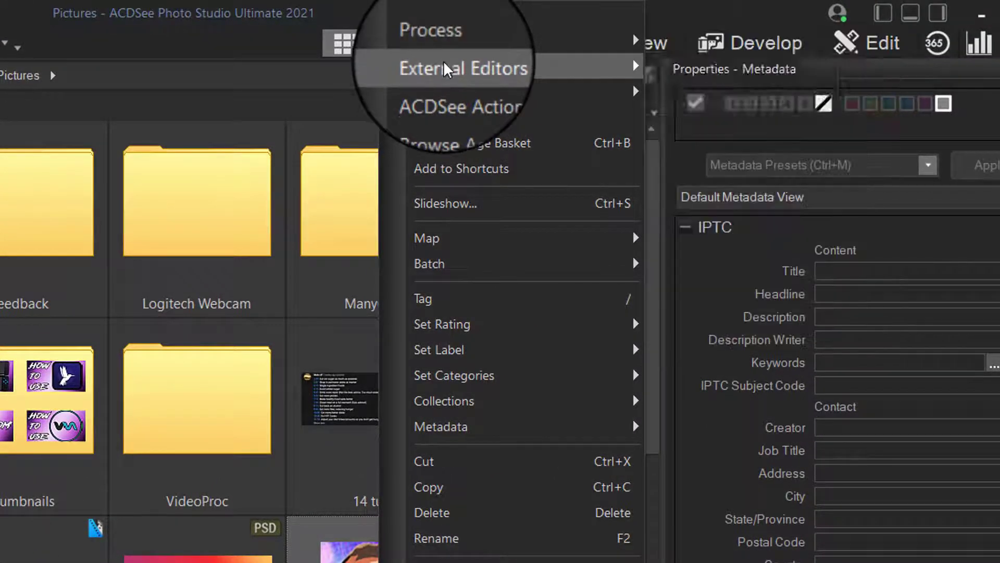
mouse_move(445, 78)
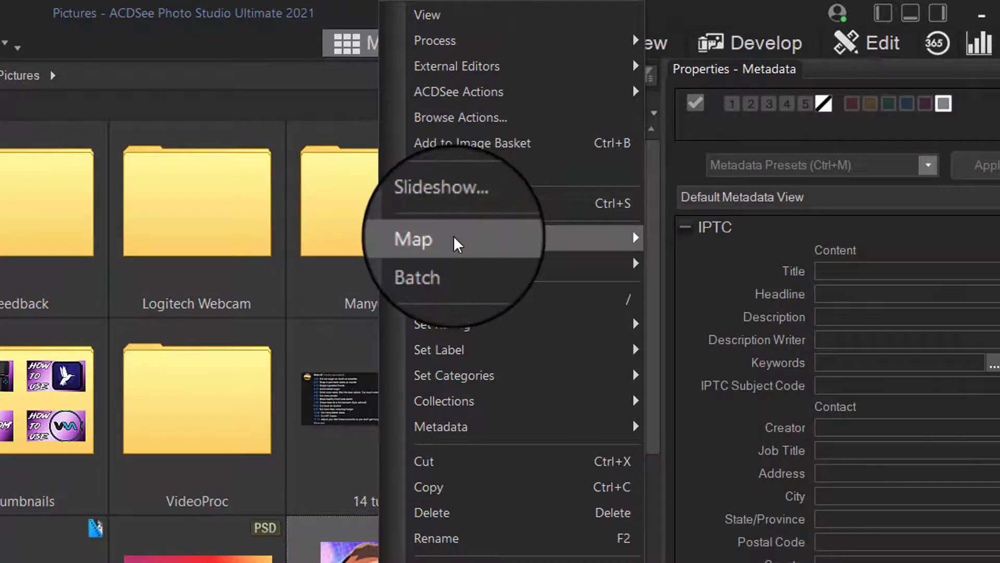
mouse_move(457, 244)
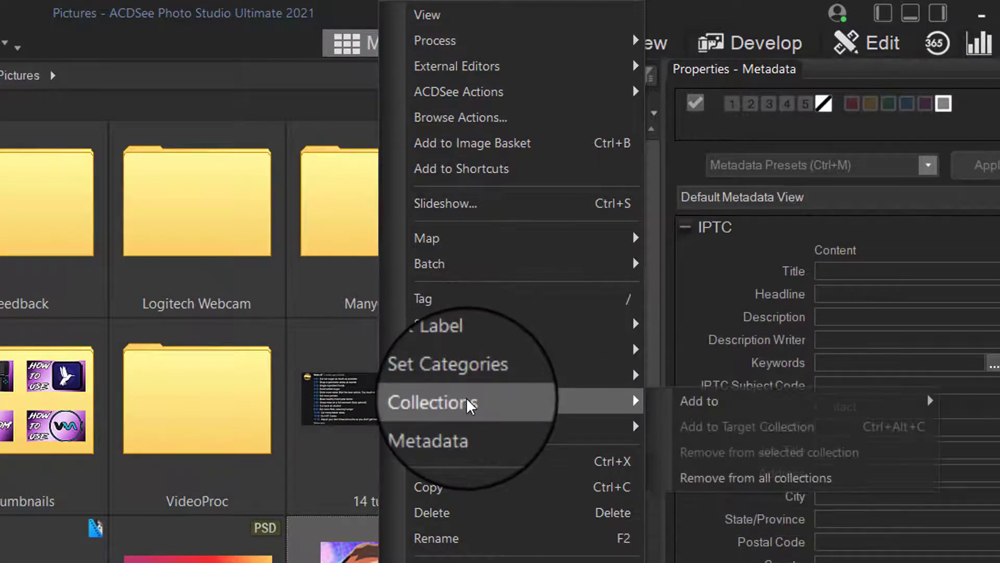
mouse_move(477, 429)
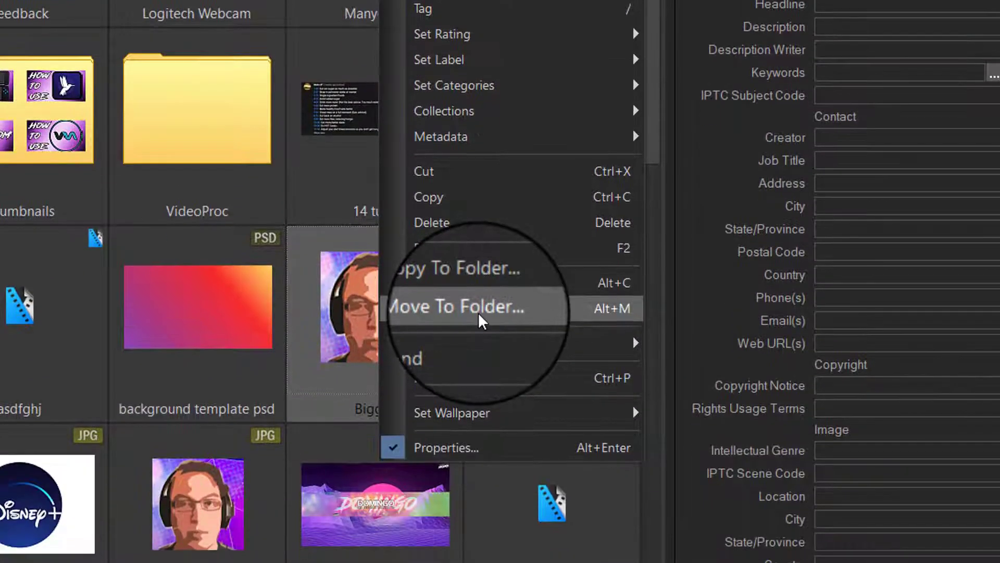
mouse_move(482, 348)
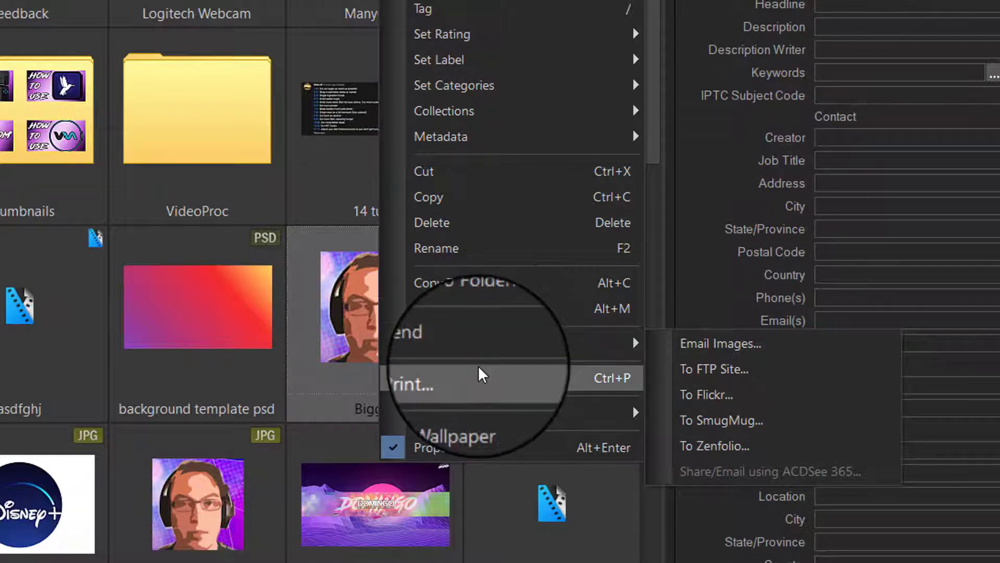
mouse_move(494, 417)
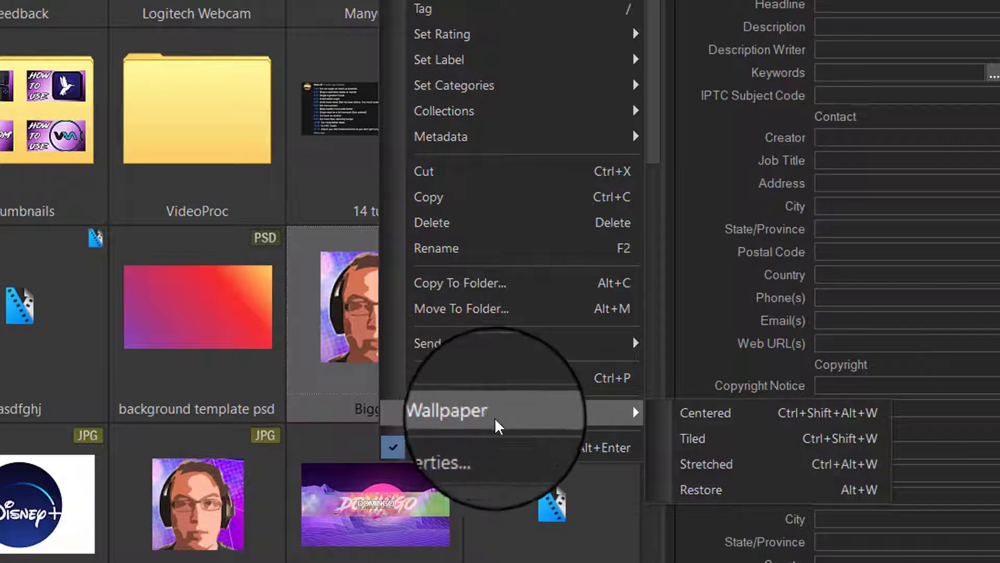
Hide the Properties pane and close the Preview pane, keeping the folder tree and SeeDrive on display
click(475, 452)
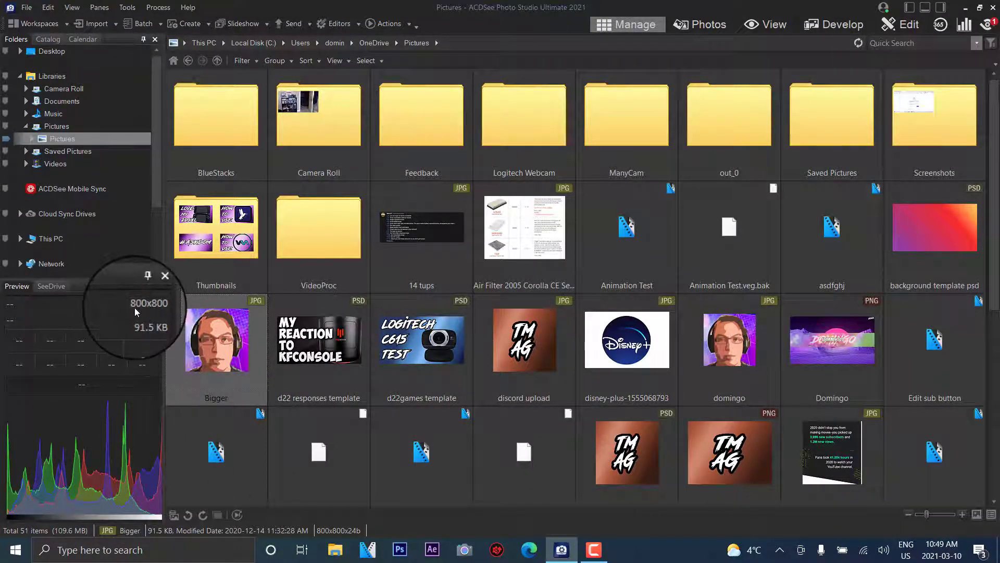
click(154, 286)
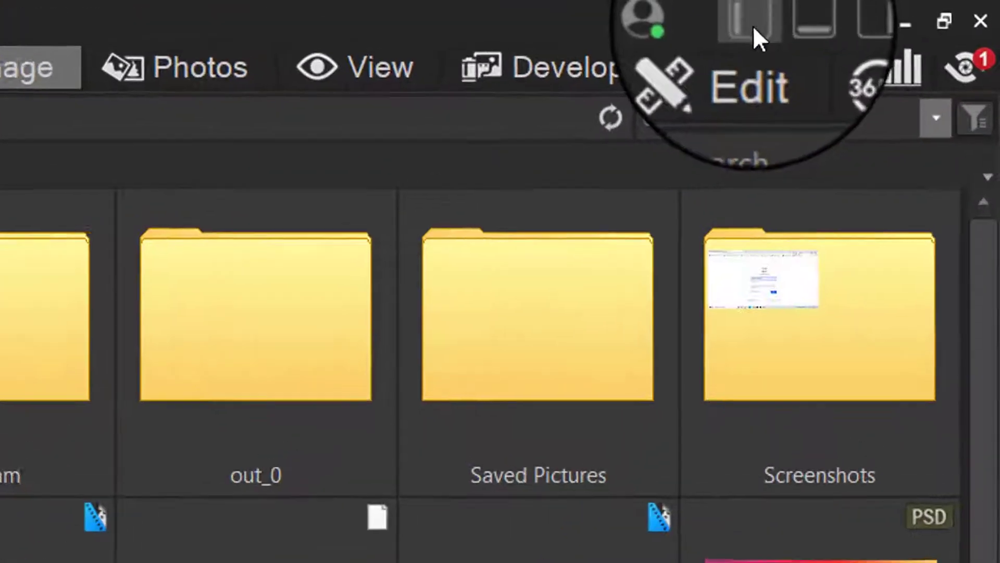
click(910, 8)
click(743, 26)
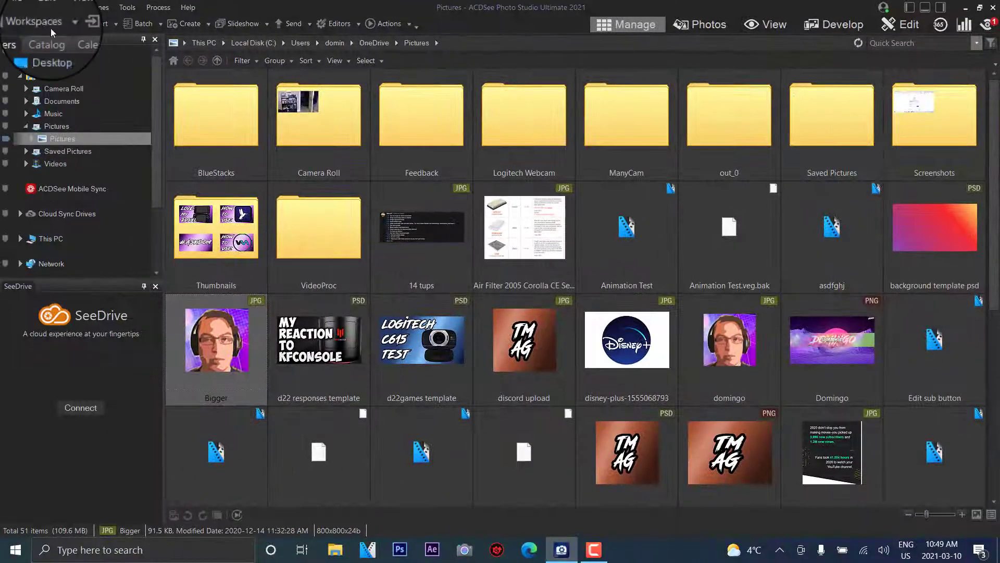
Review the available import sources and batch operations without running any of them
scroll(556, 236, down, 2)
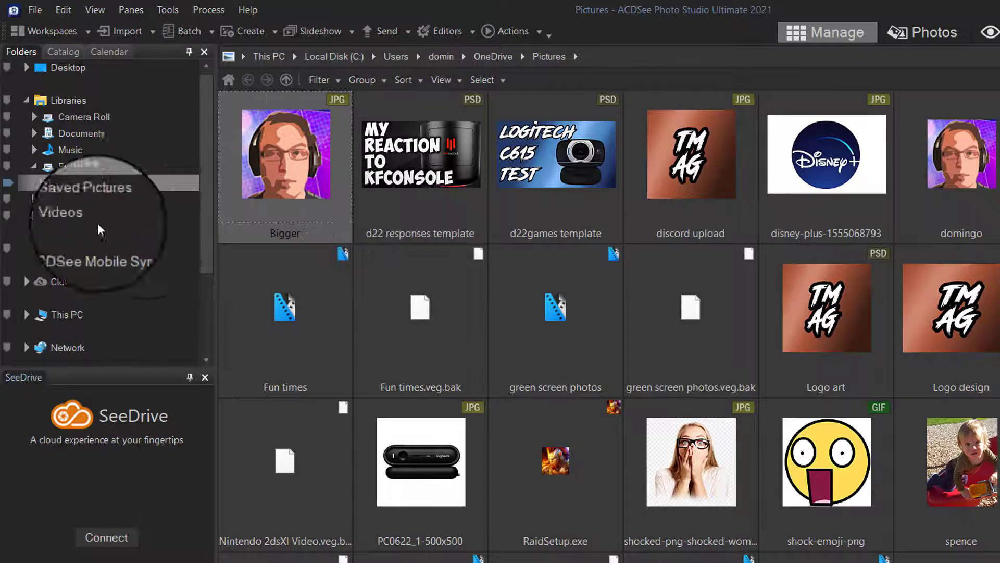
click(130, 33)
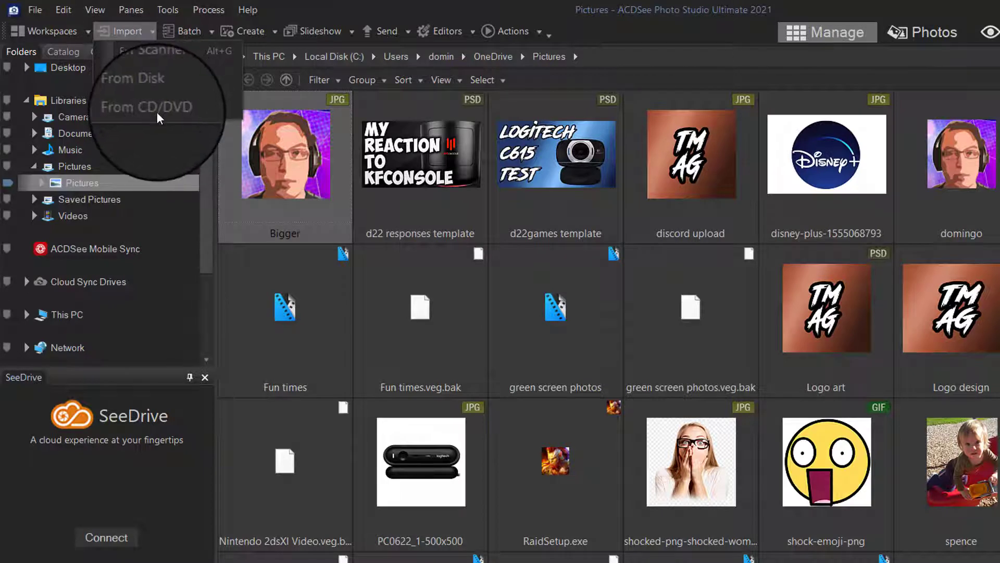
click(202, 38)
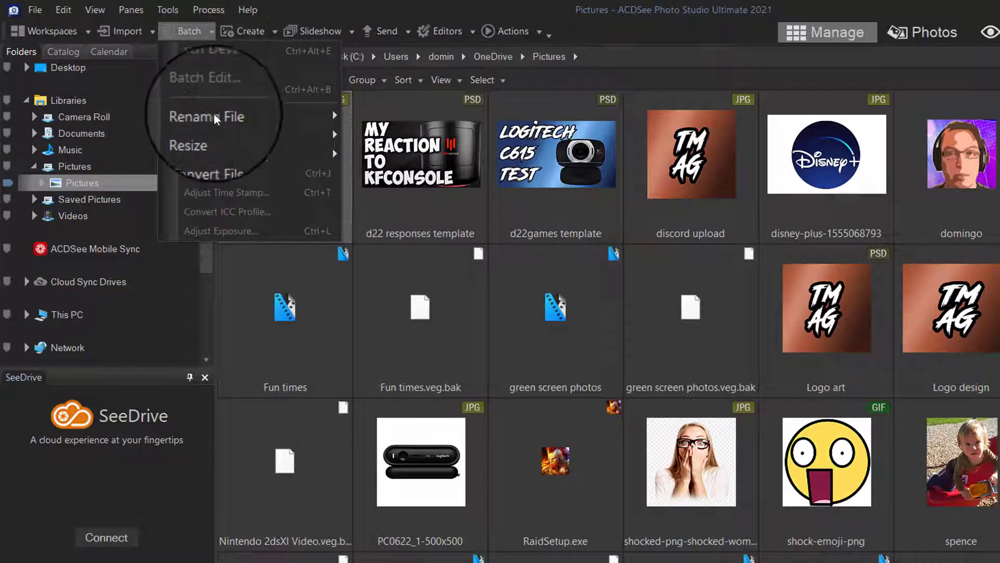
click(115, 547)
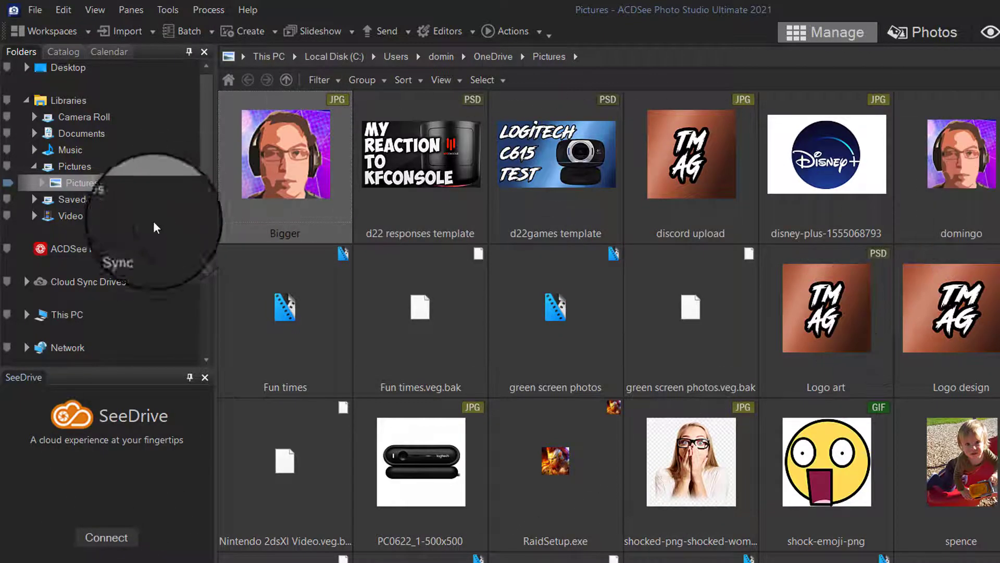
Go up to the Pictures library and reopen the Pictures folder within it
click(84, 166)
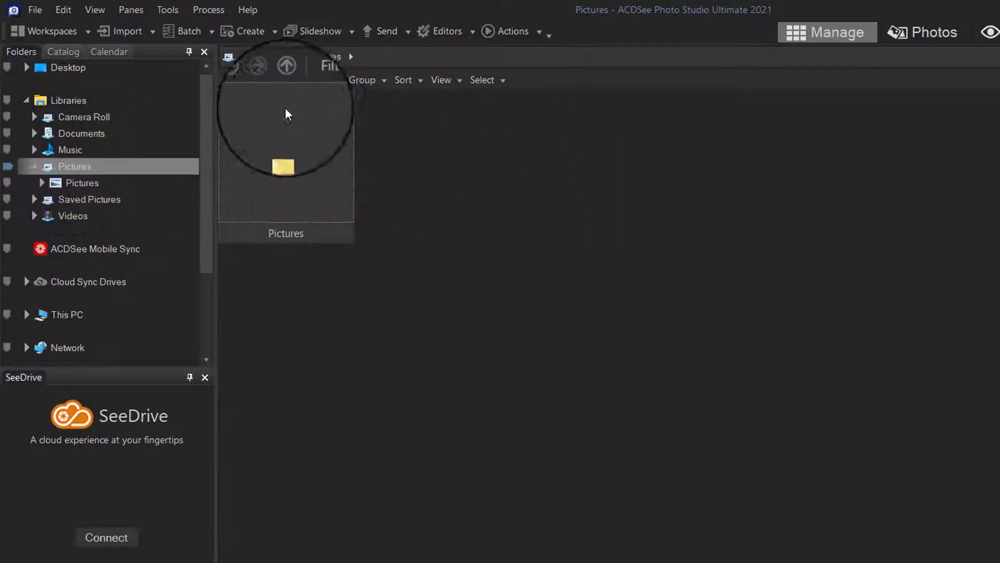
click(68, 183)
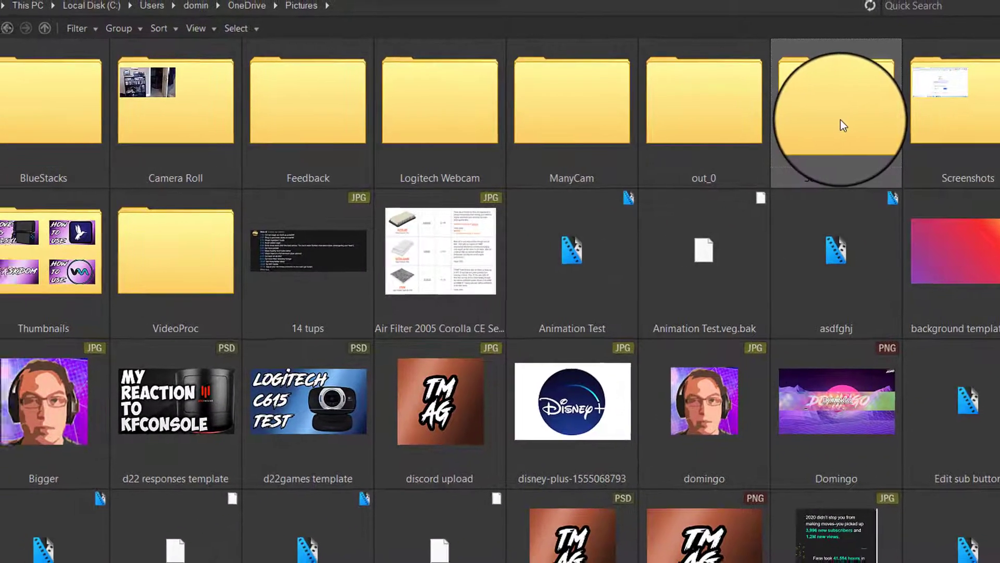
Browse the Saved Pictures folder, then the Camera Roll folder, and select the 2015-04-11_19.03.33 image there
double_click(961, 154)
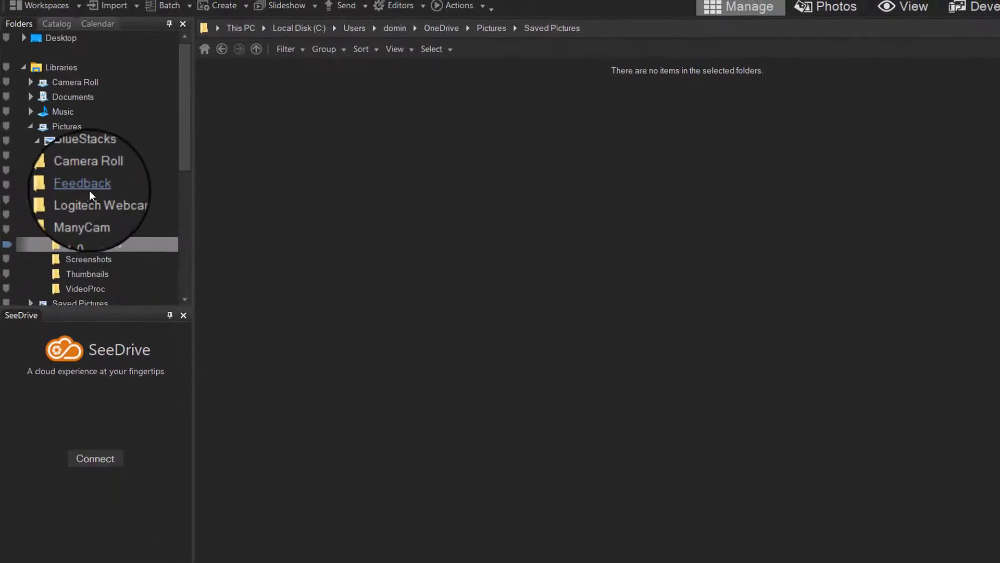
click(99, 171)
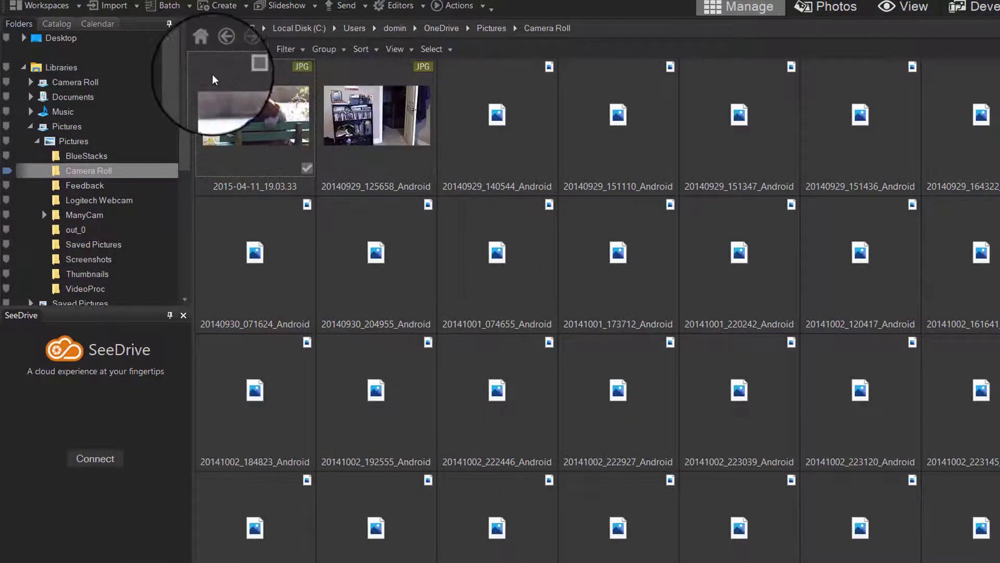
click(225, 79)
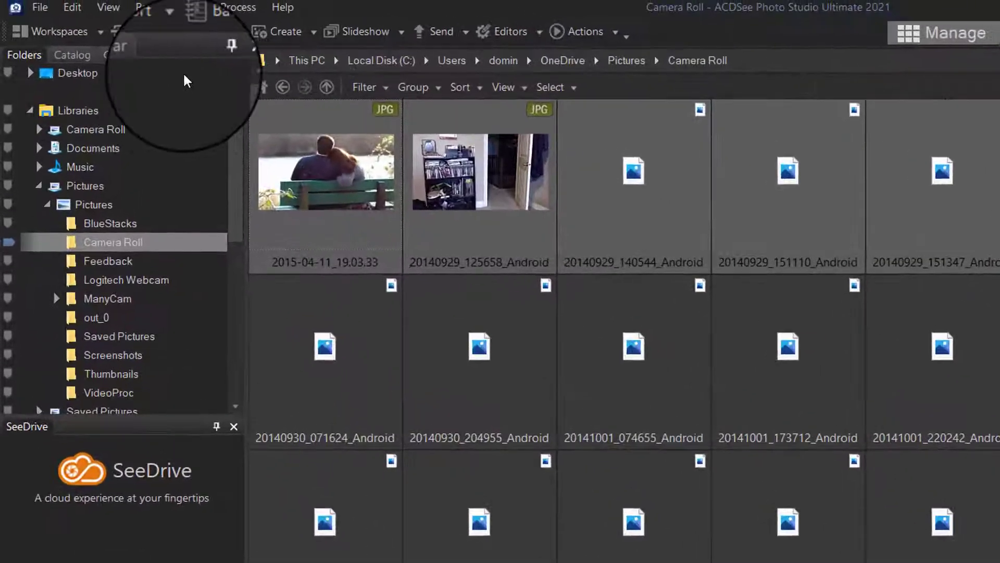
Review the batch operations and the file commands, including Rename File and Export, without running any
click(172, 9)
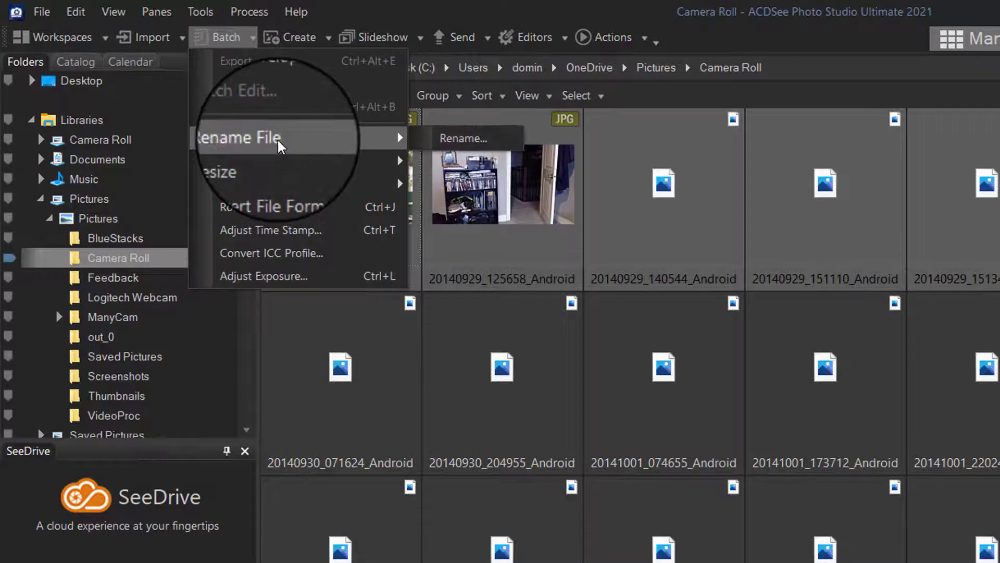
click(225, 37)
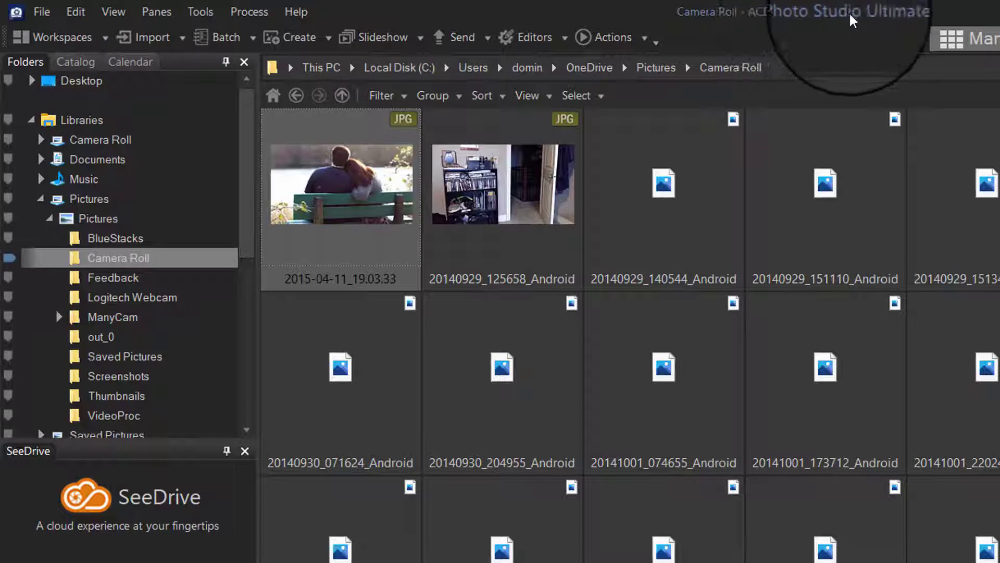
click(42, 12)
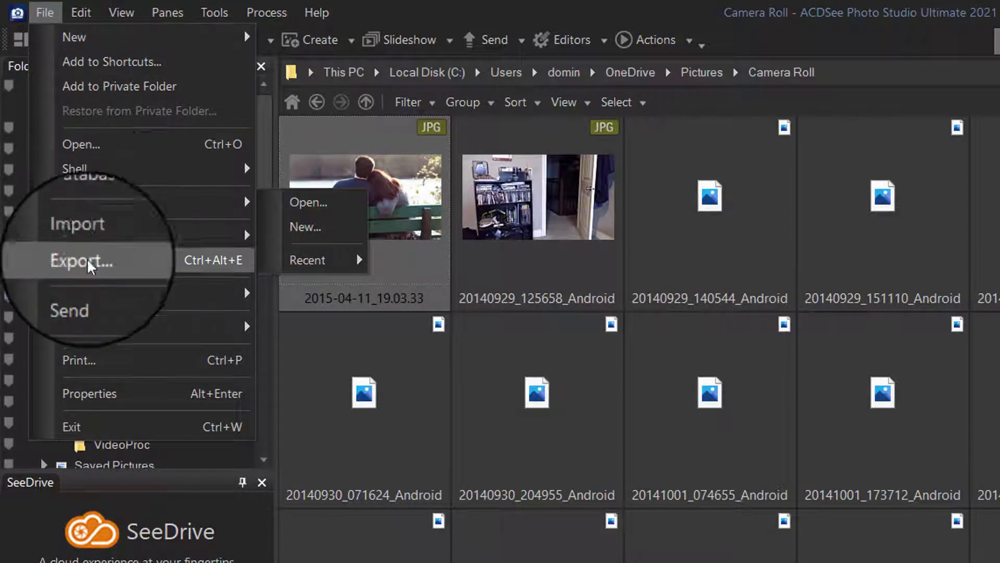
key(Escape)
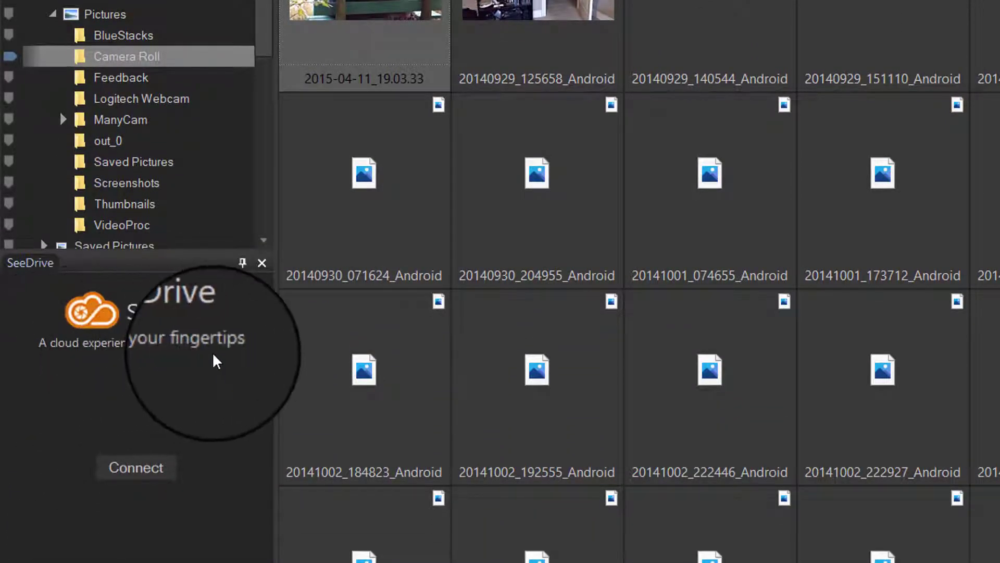
Close the SeeDrive pane, restore the default layout for all modes, and dismiss the startup guide after the restart
click(262, 262)
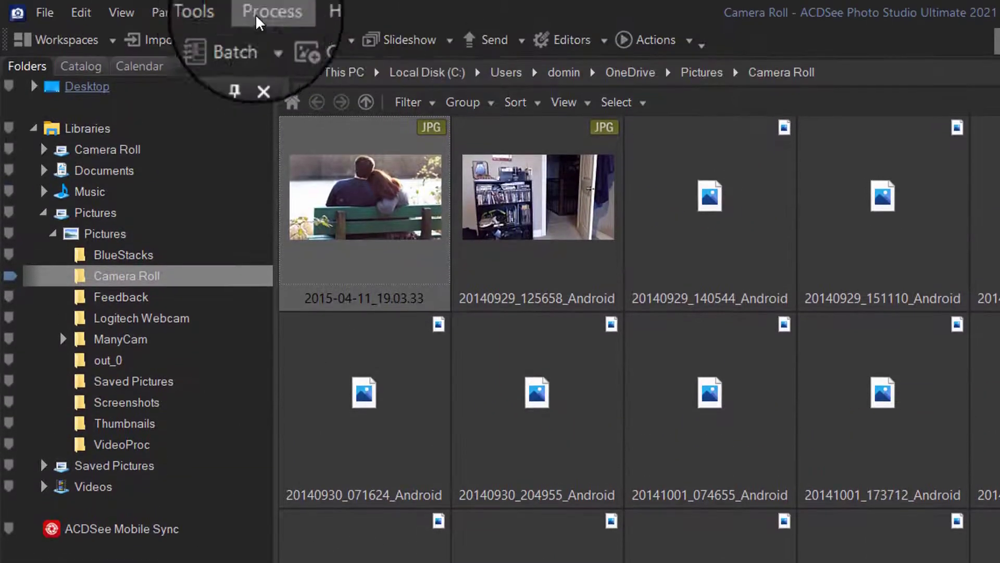
click(122, 13)
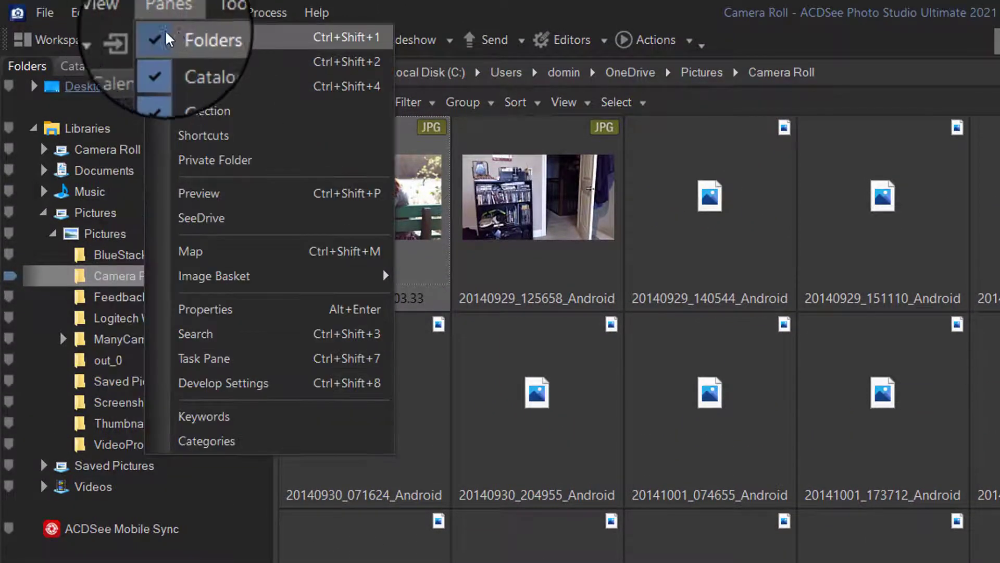
mouse_move(156, 49)
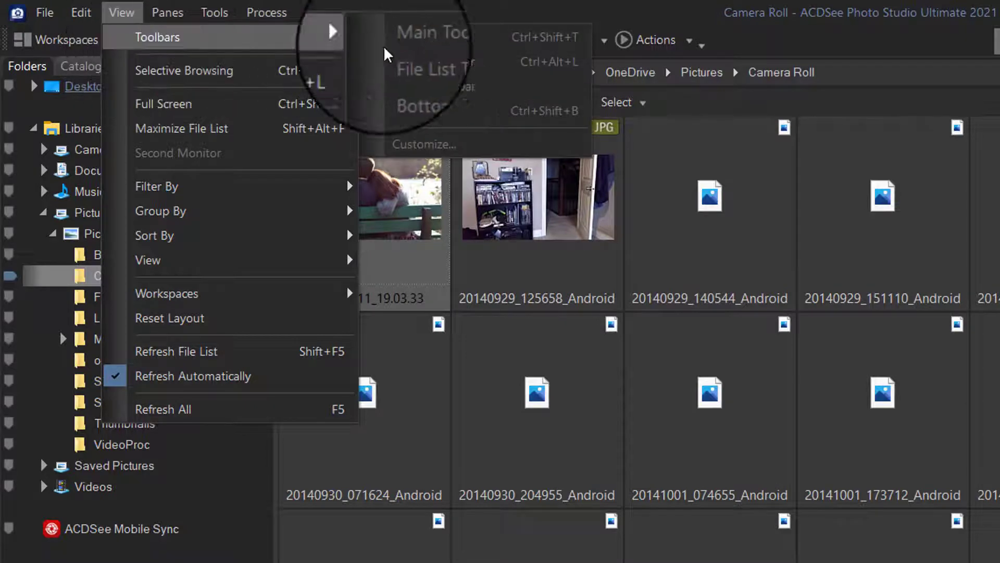
click(264, 325)
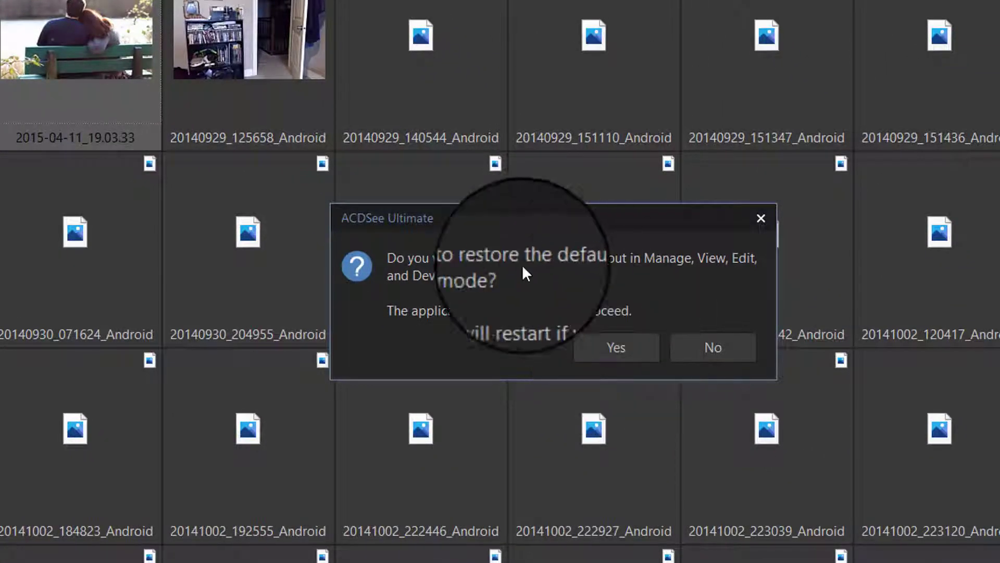
click(631, 350)
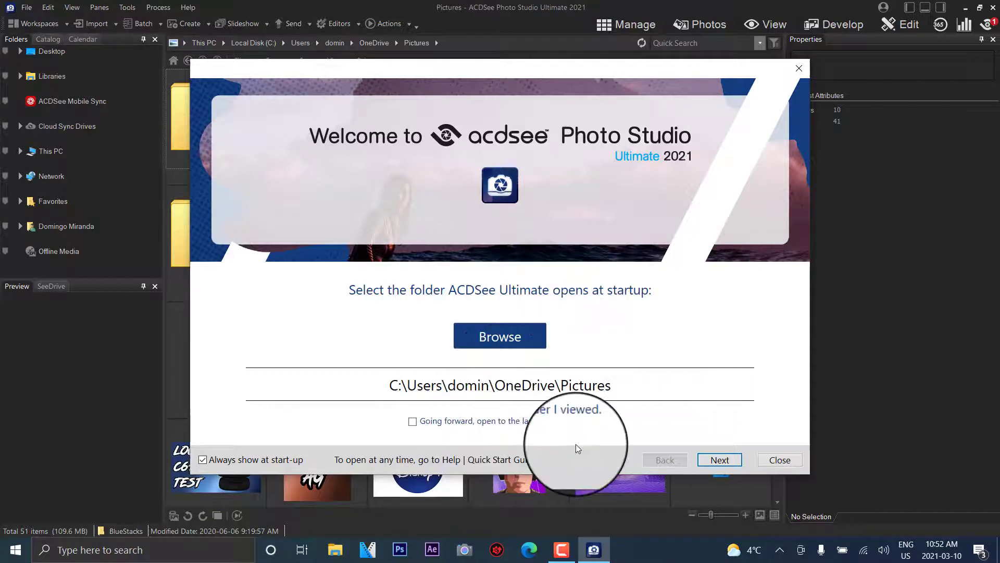
click(777, 460)
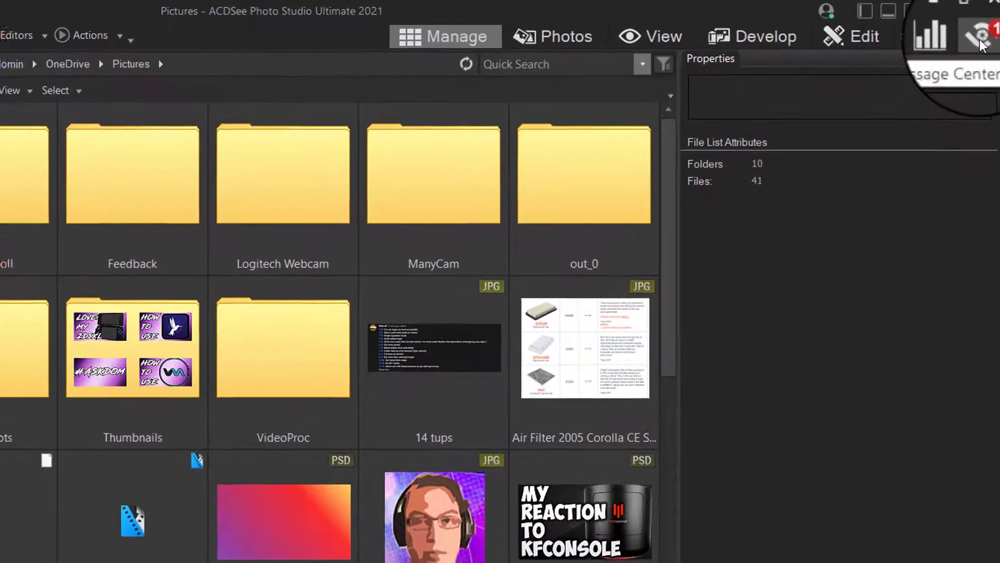
Page through the Message Center's messages and close it
click(986, 24)
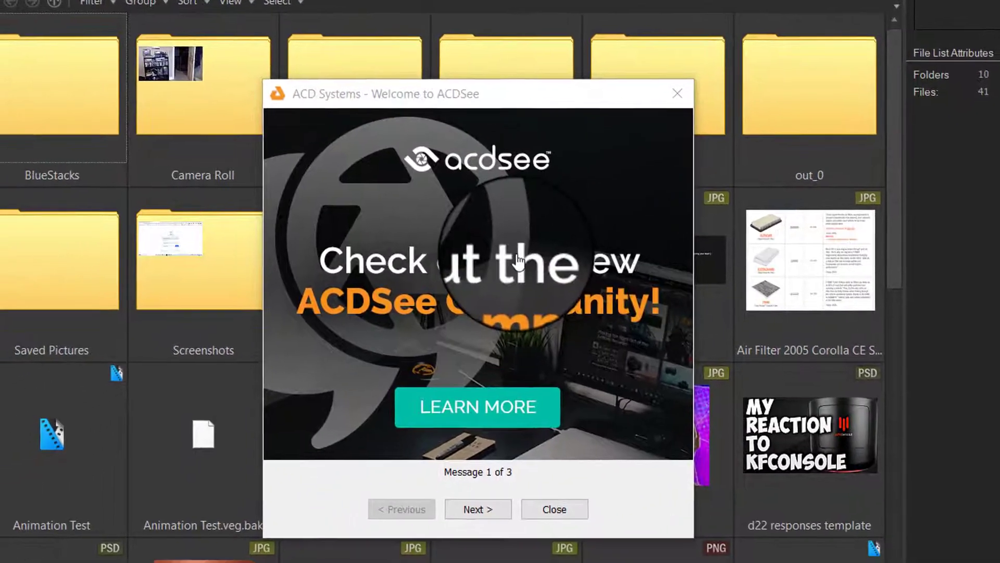
click(355, 559)
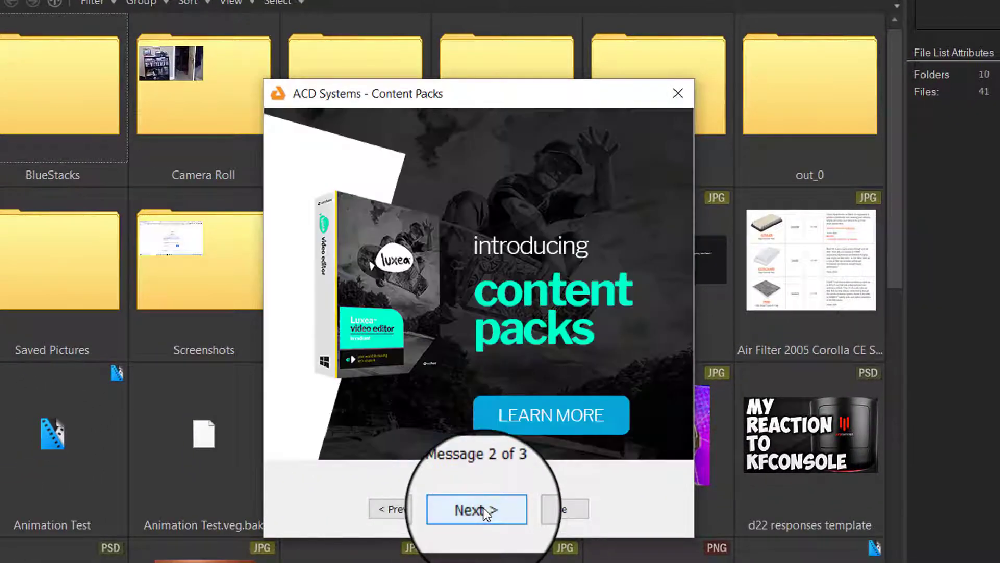
click(485, 509)
click(677, 93)
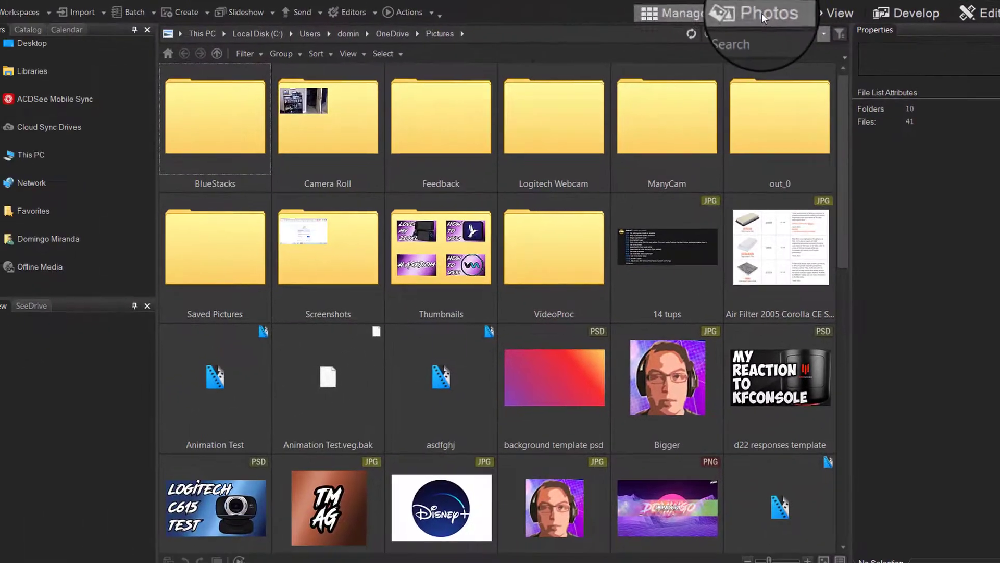
Switch to Photos mode, dismiss its introduction, and look over the cataloged images grouped by year
click(567, 36)
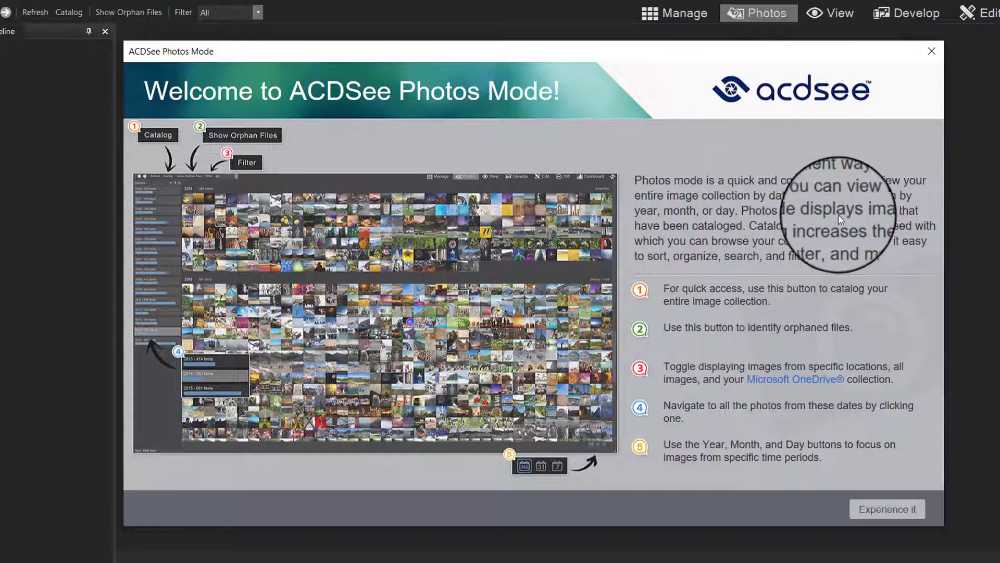
click(905, 510)
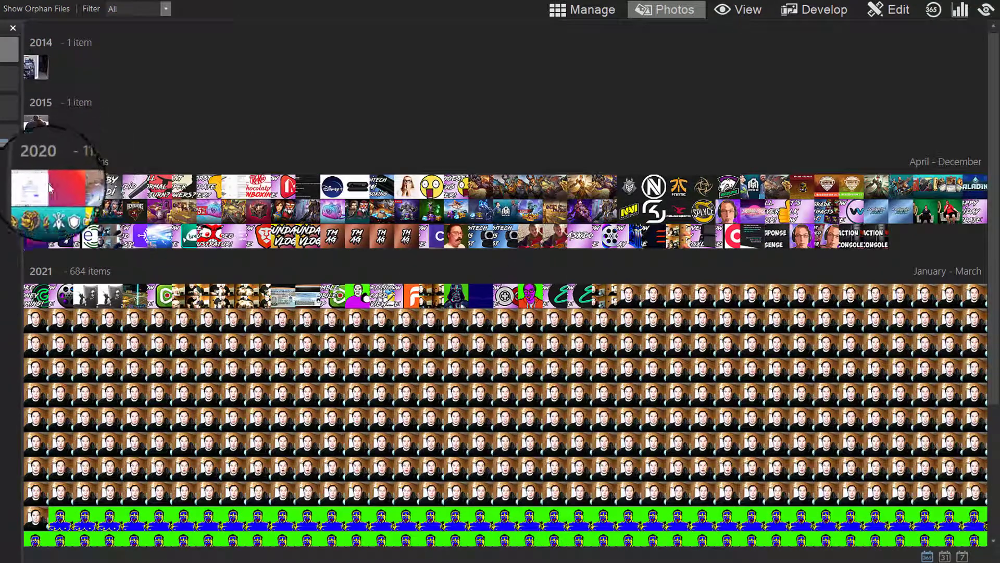
scroll(323, 401, down, 1)
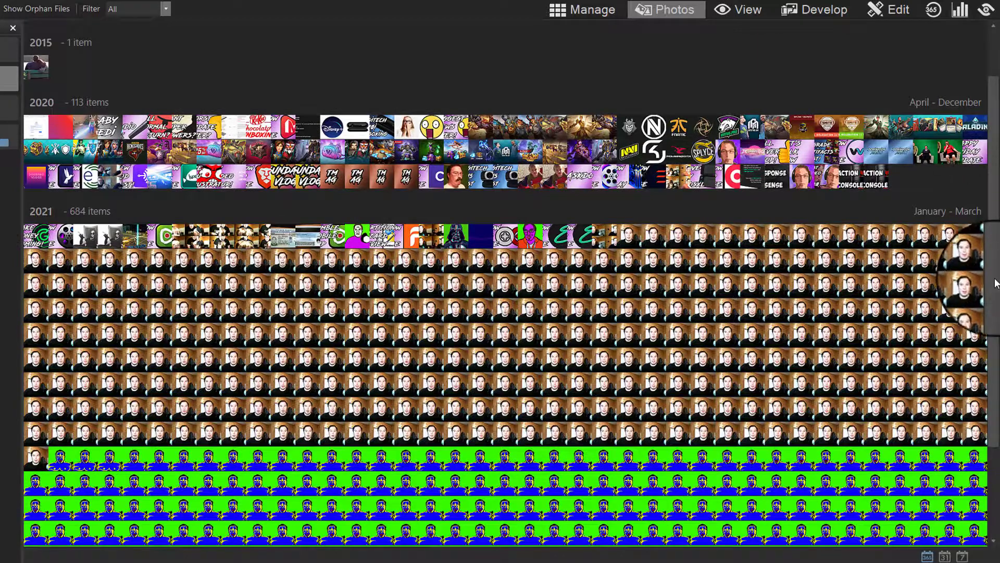
scroll(961, 276, down, 2)
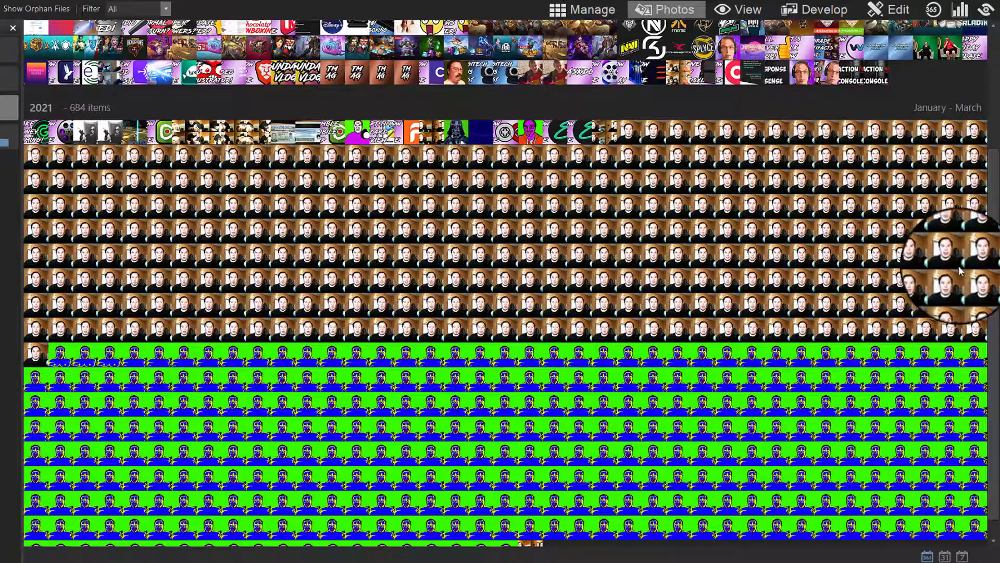
scroll(963, 375, down, 1)
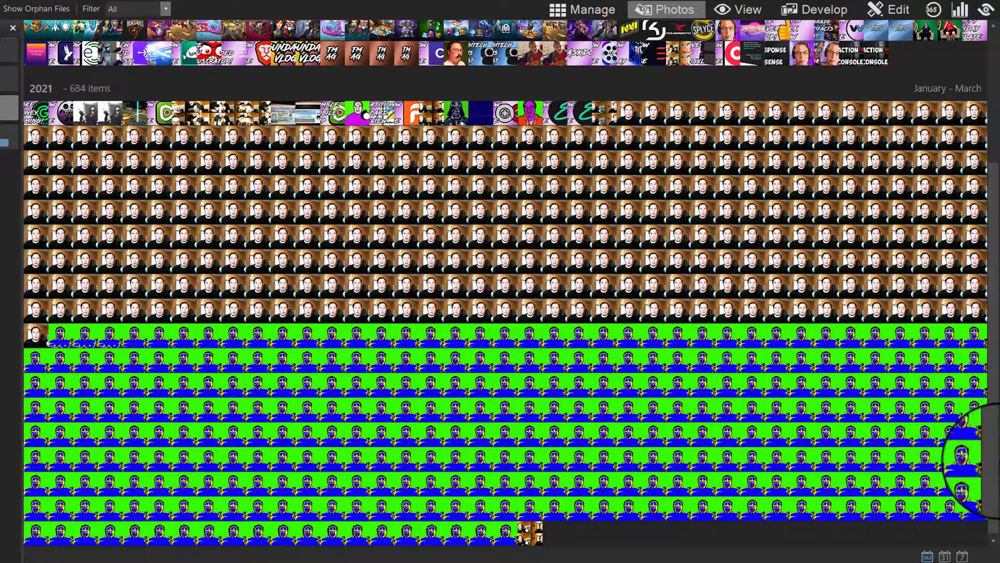
scroll(963, 411, up, 10)
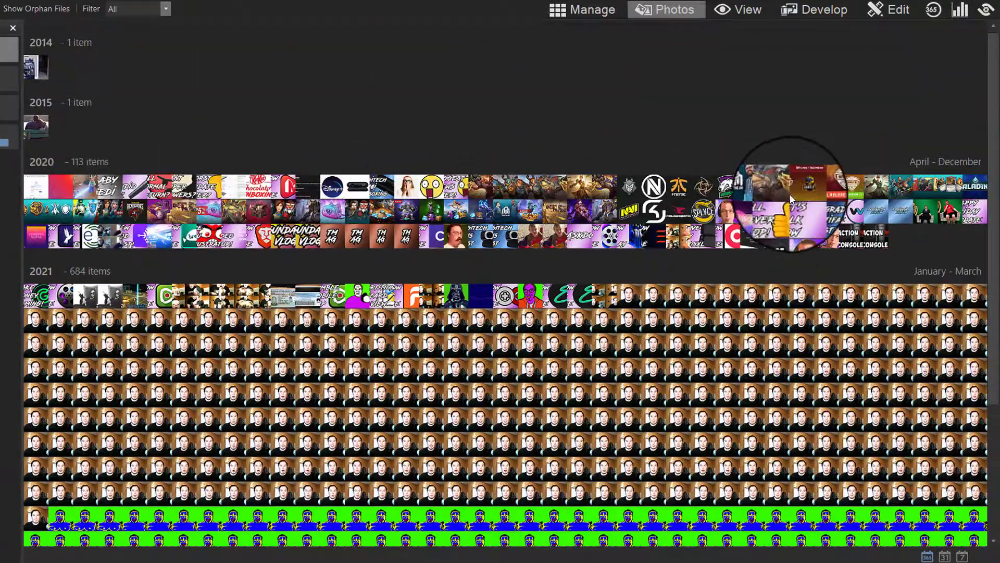
Show the photos by month and jump along the timeline to February 2021, then back to September 2014
click(702, 212)
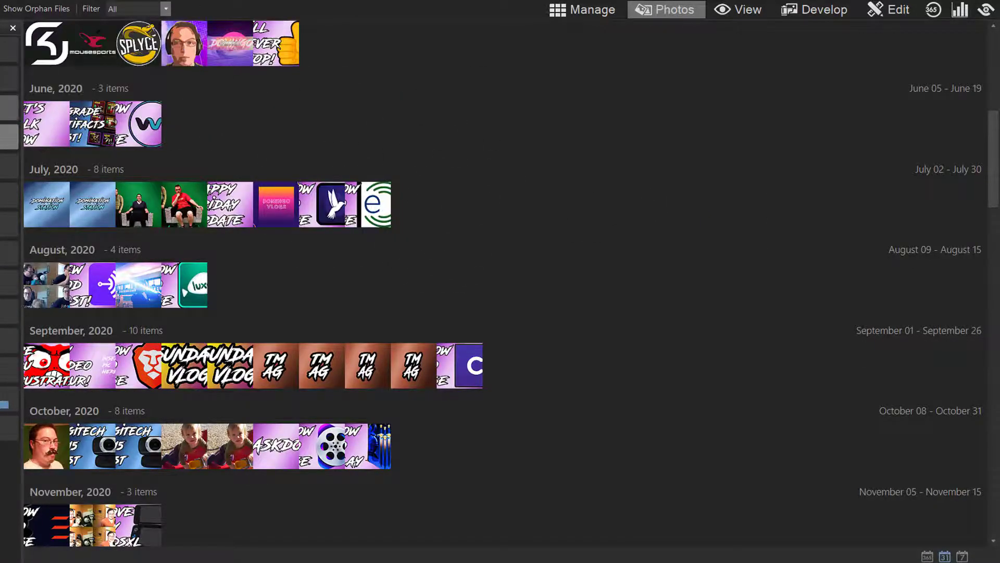
click(9, 398)
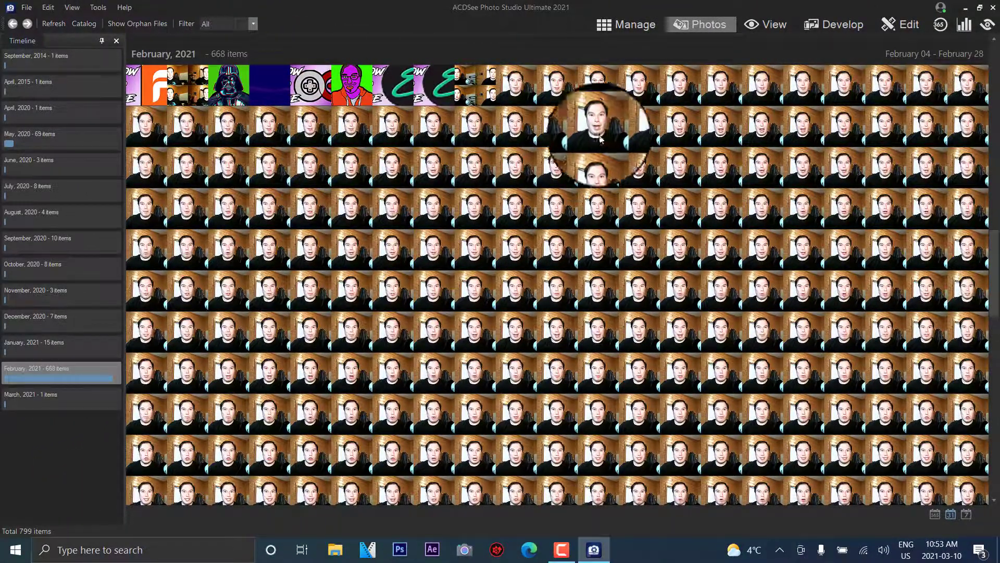
click(57, 60)
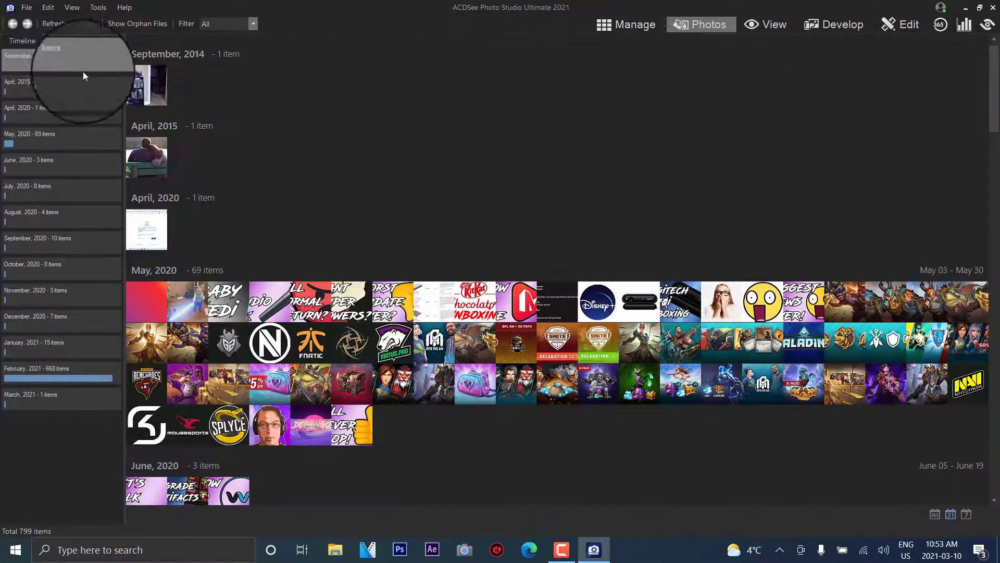
Open the "Worst Update Ever?" image in View mode and step back through the images to "My Video Tour!"
click(768, 25)
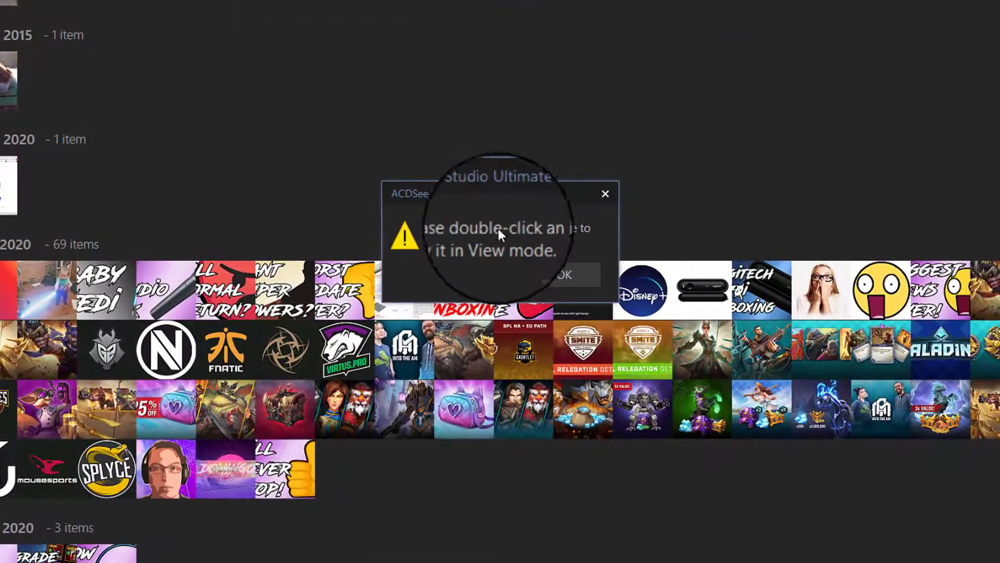
click(560, 274)
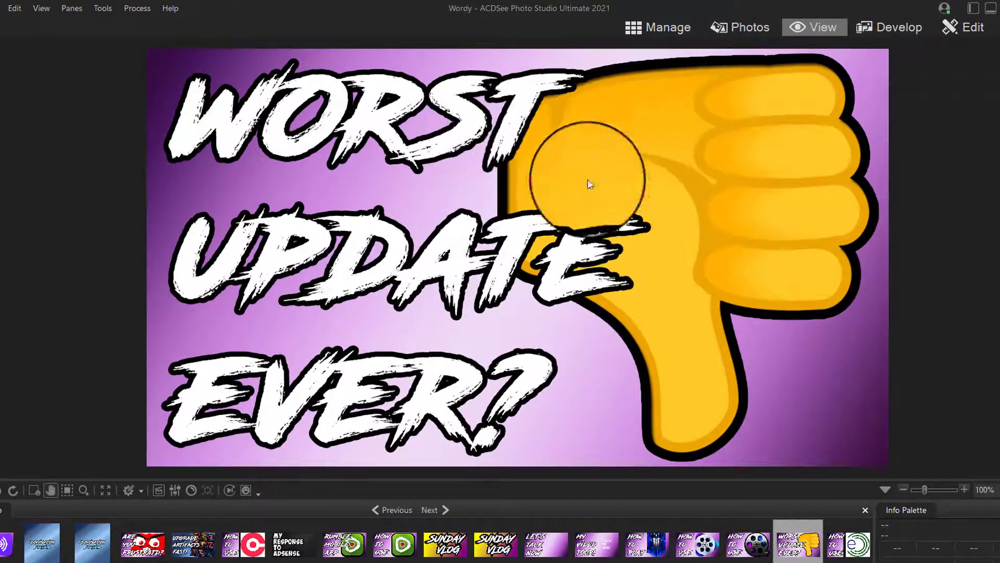
click(398, 508)
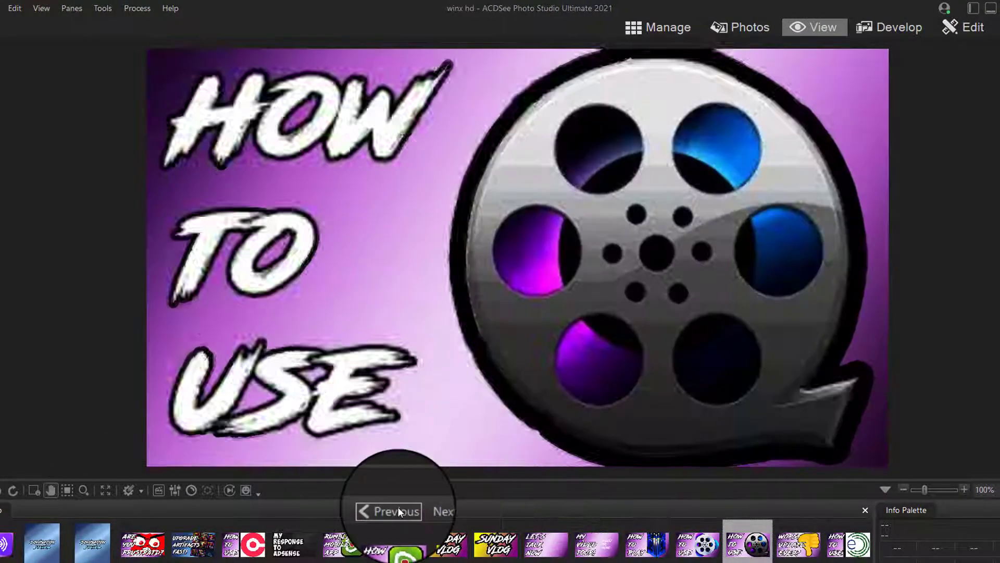
click(399, 511)
click(399, 511)
click(399, 511)
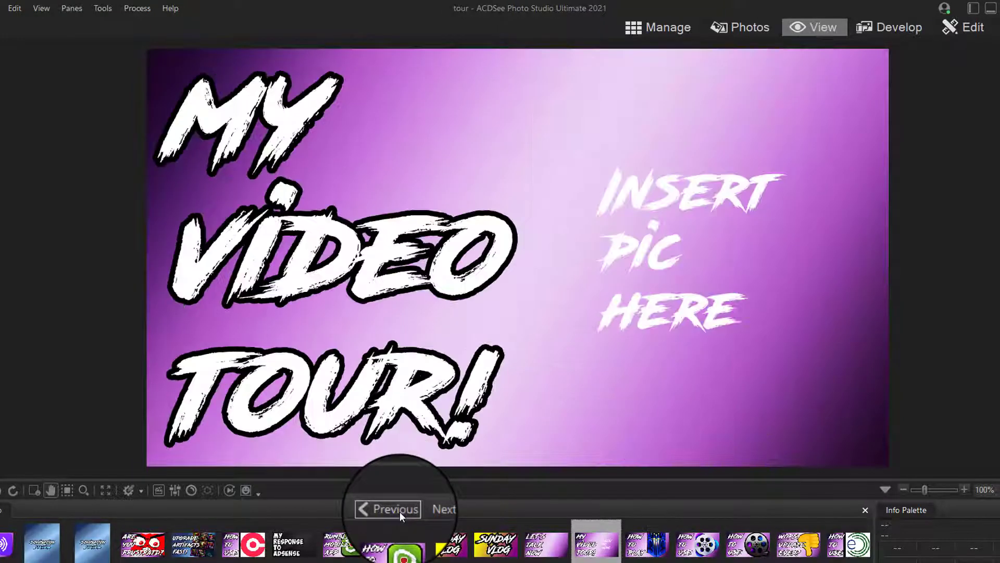
click(399, 511)
click(445, 510)
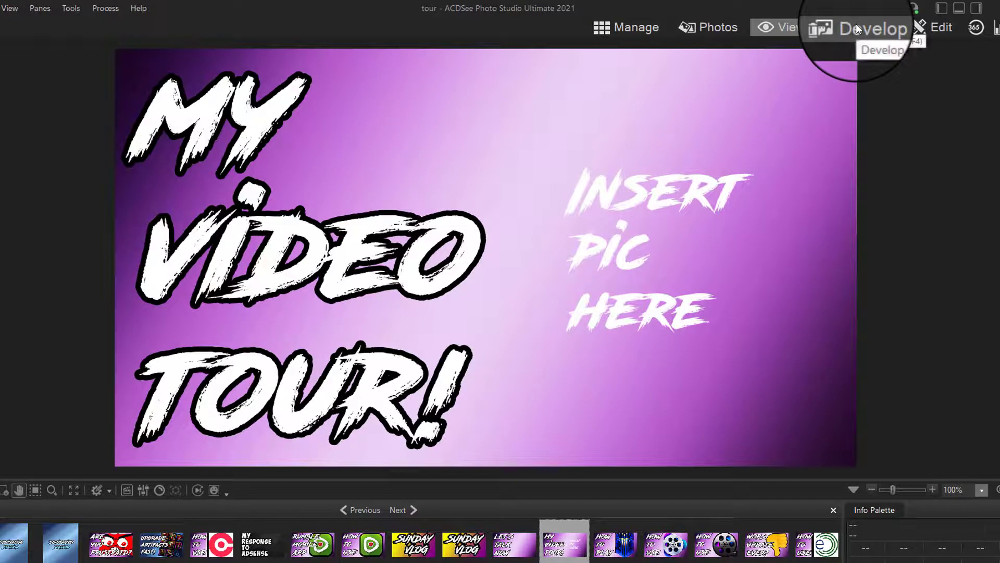
In Develop mode, set the image's exposure to 48, highlights 103, fill light 57, contrast 73, vibrance 72 and saturation 44
click(857, 29)
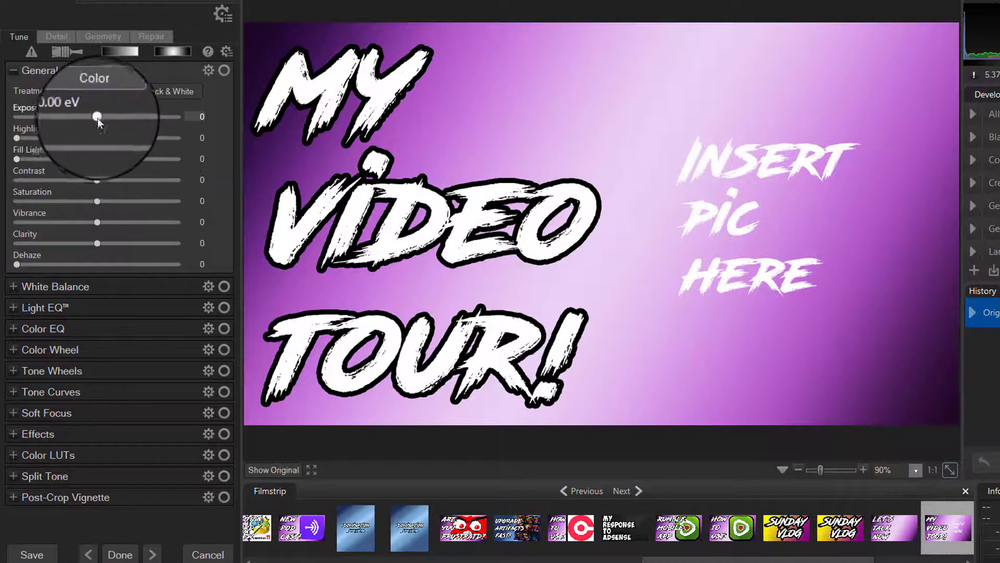
mouse_move(98, 117)
mouse_down()
mouse_move(142, 116)
mouse_move(107, 117)
mouse_up()
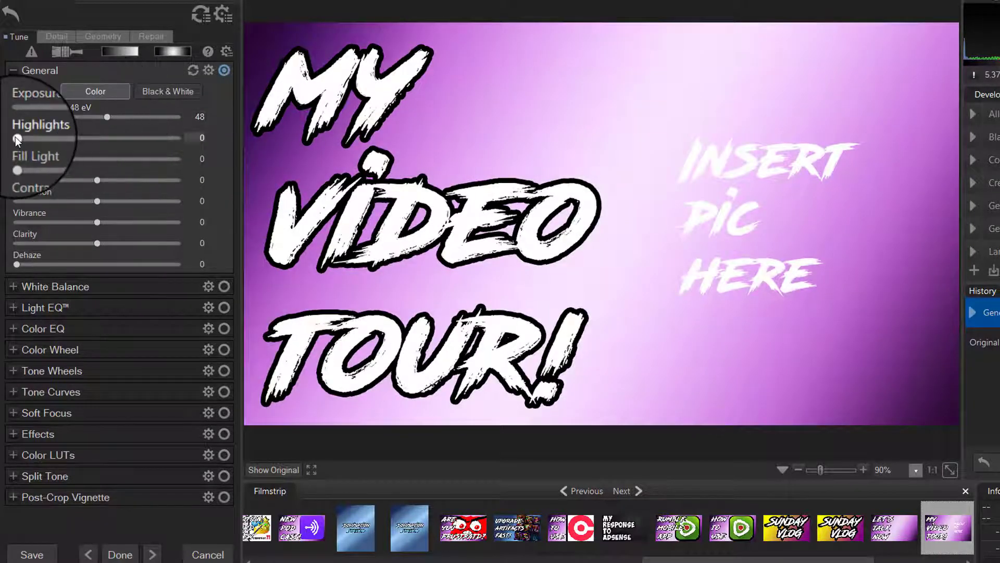
drag(42, 140, 95, 141)
drag(18, 161, 155, 189)
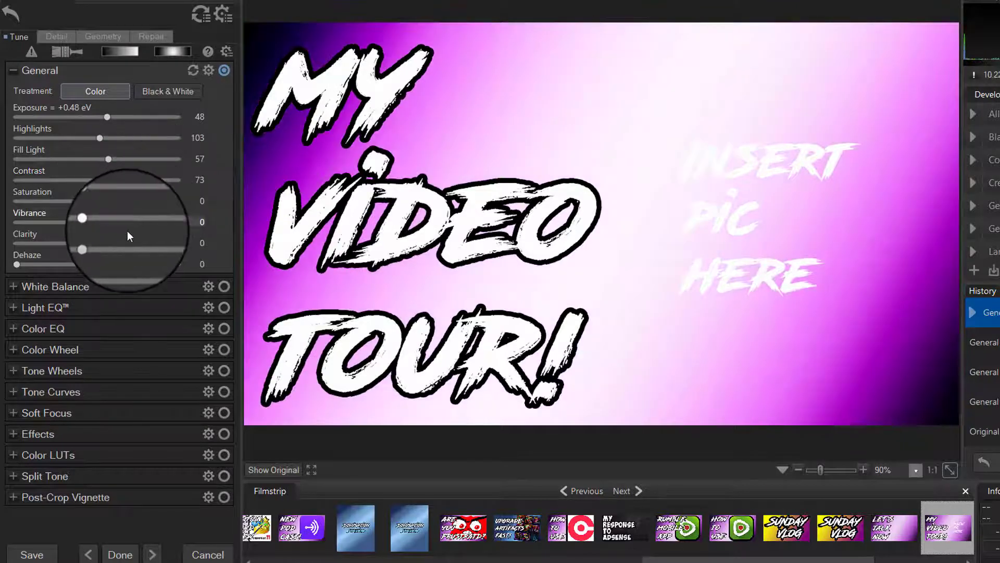
drag(102, 224, 155, 226)
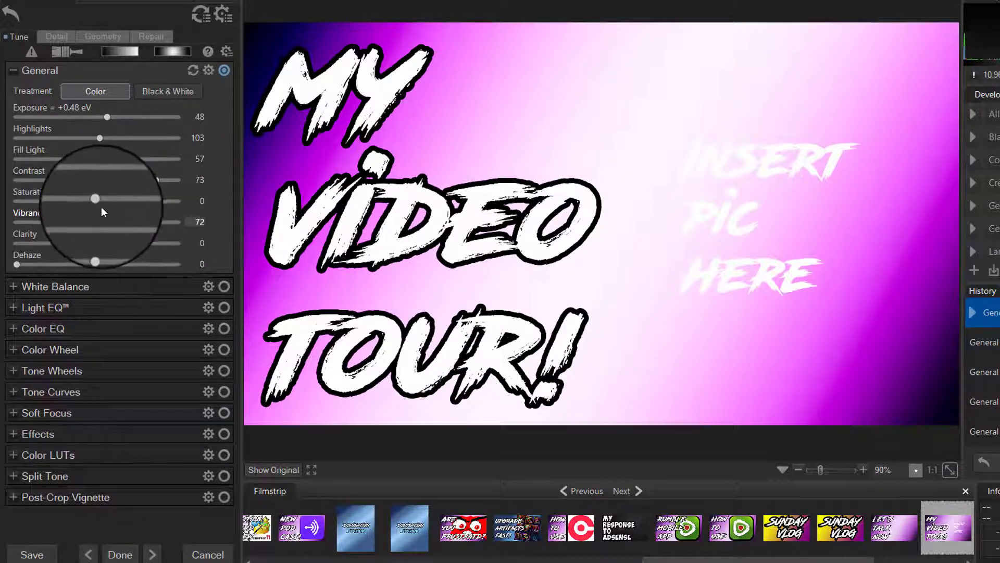
drag(98, 202, 132, 203)
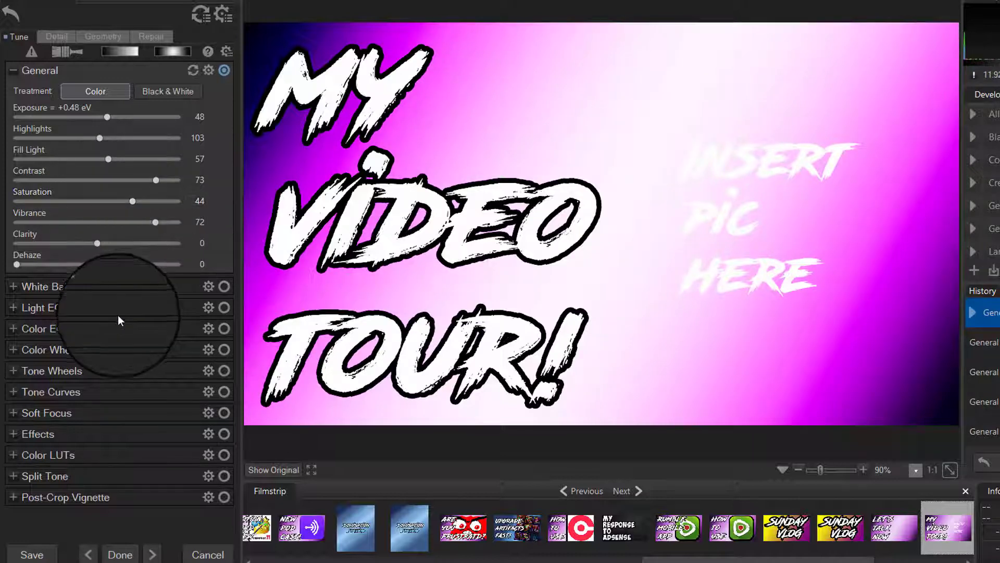
Set the image's dehaze to 34, and its white balance temperature to 44, tint to 55 and strength to 74
drag(16, 264, 71, 265)
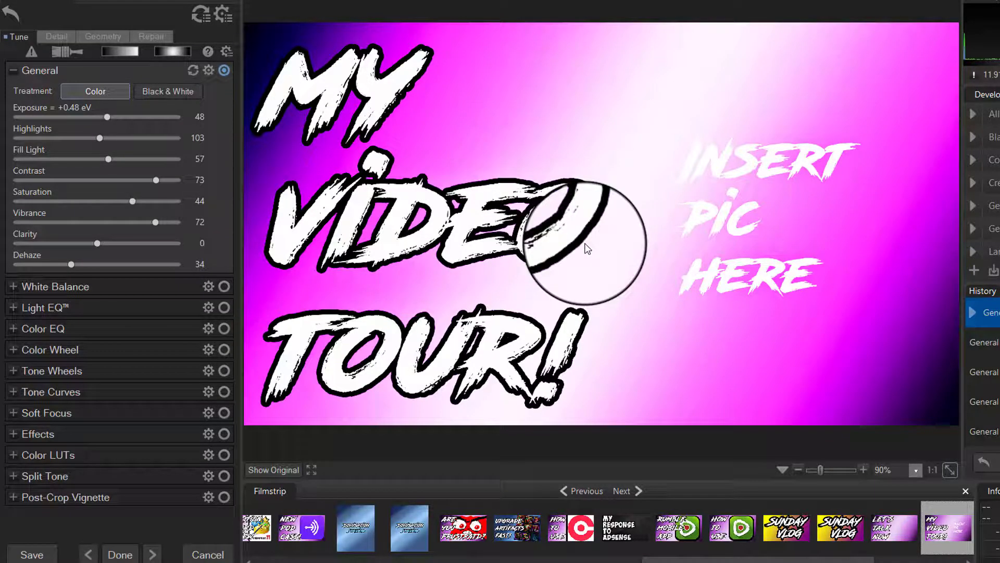
click(40, 288)
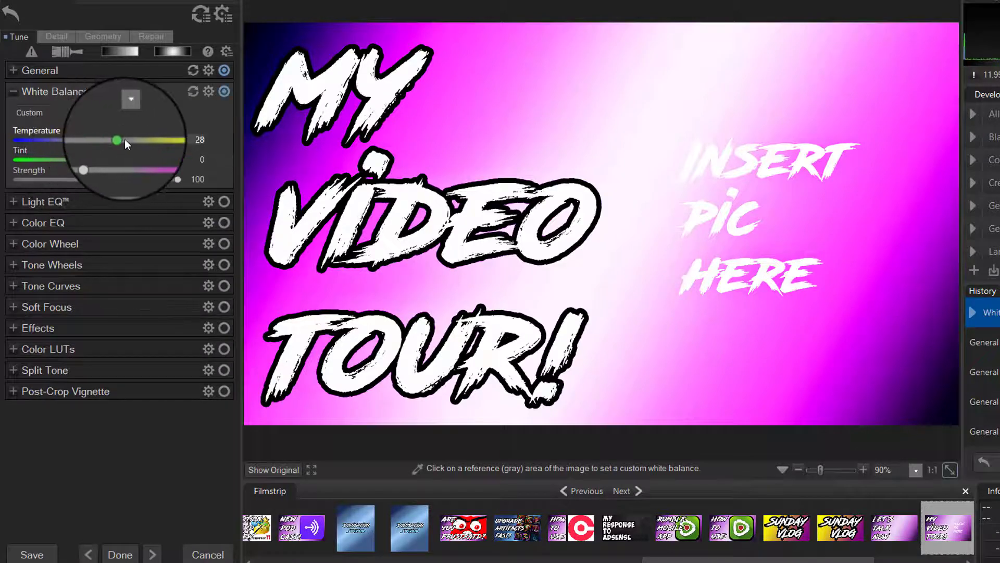
drag(124, 139, 141, 159)
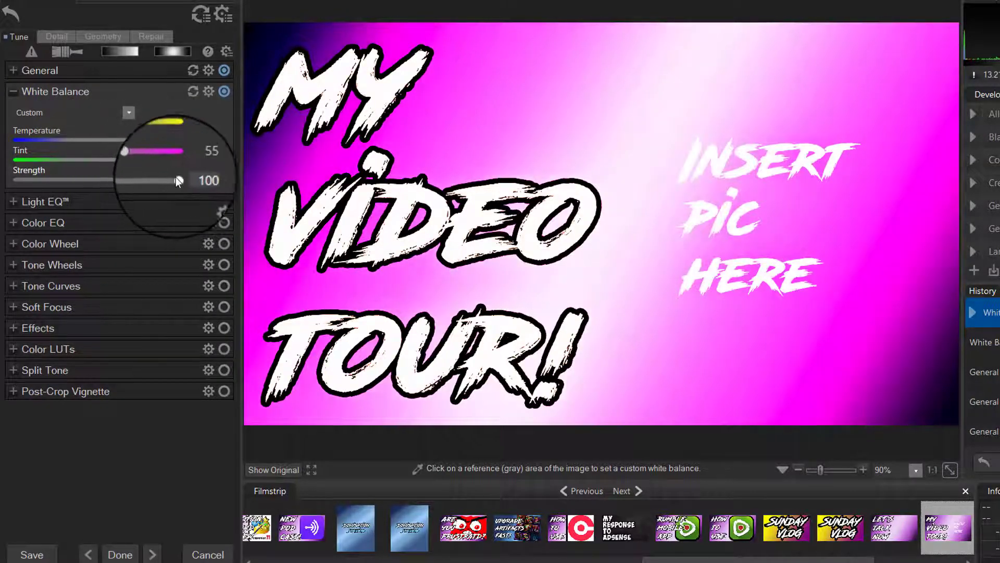
drag(139, 180, 136, 179)
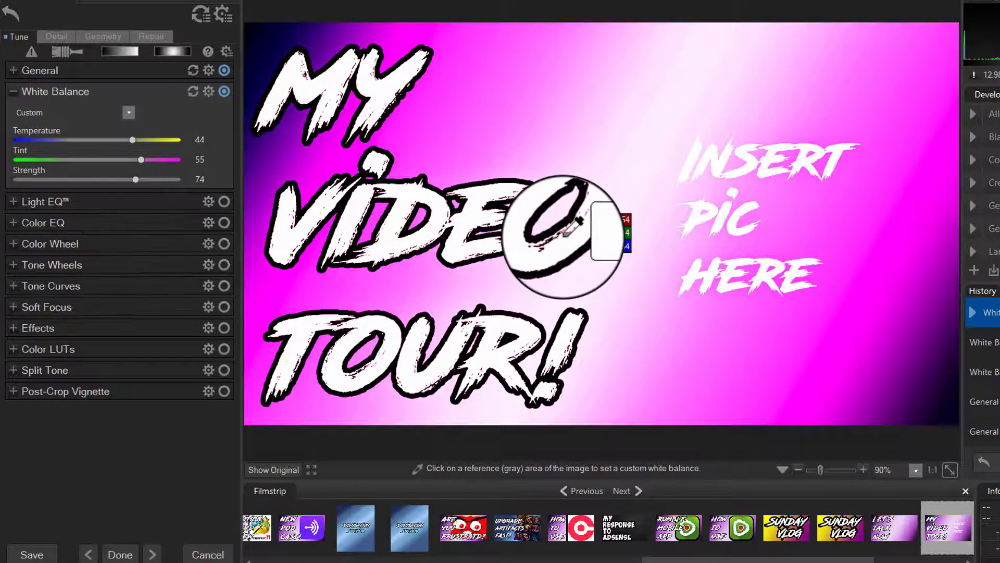
Try custom white balance references by sampling the white lettering, a pale pink area and the purple background
click(591, 198)
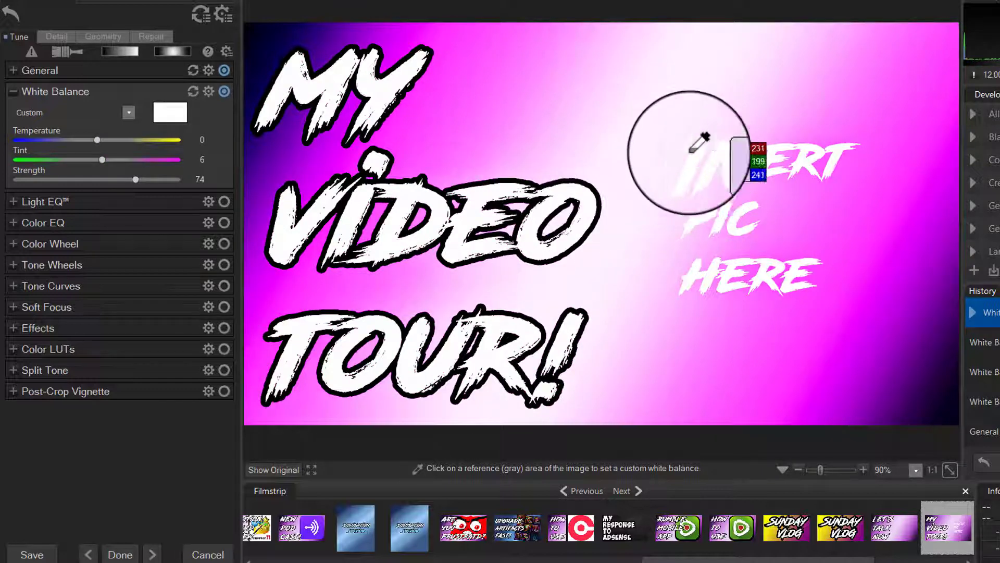
click(633, 96)
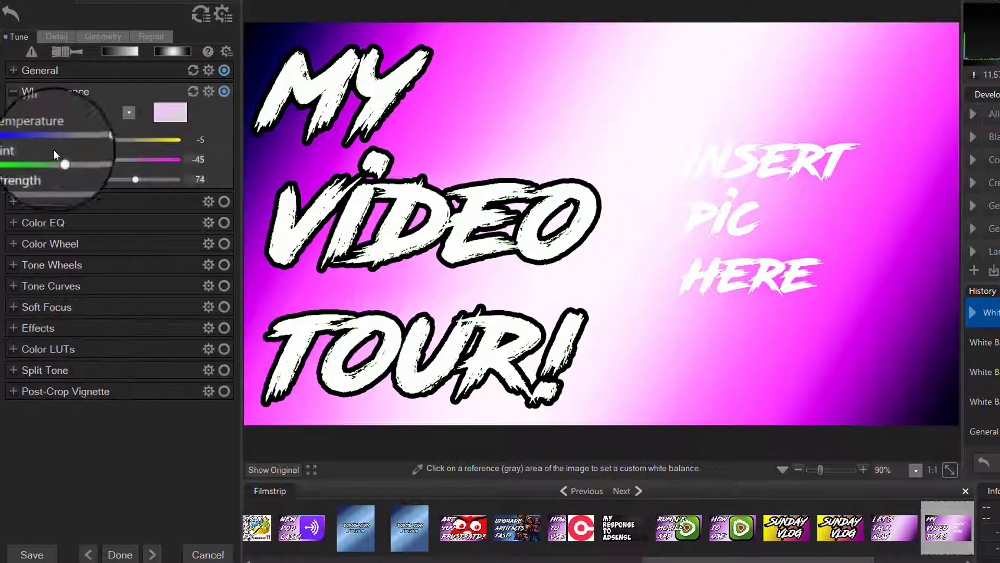
click(447, 98)
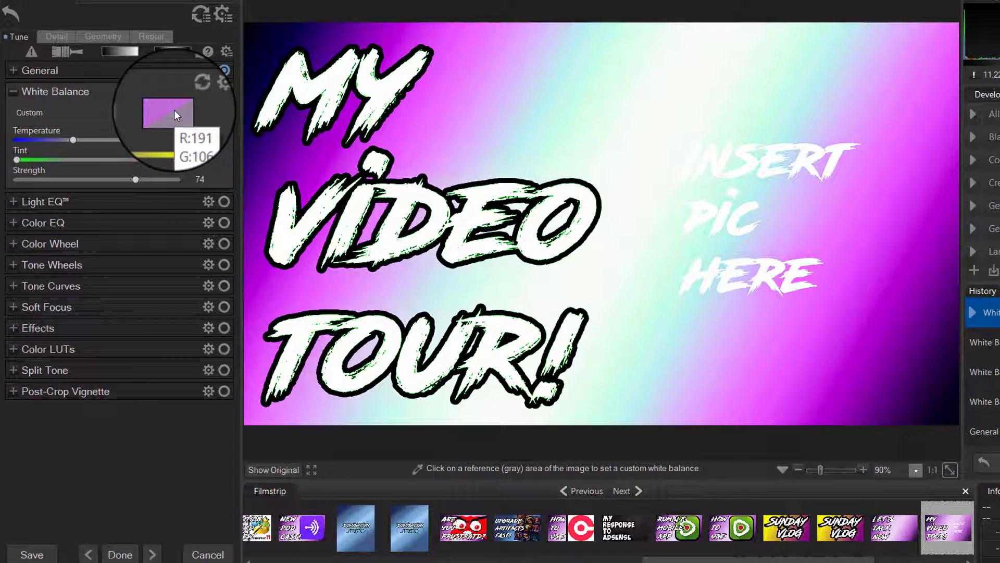
Set the Light EQ shadows to 68 and highlights to 40, and raise the midtones
click(53, 208)
drag(97, 252, 152, 249)
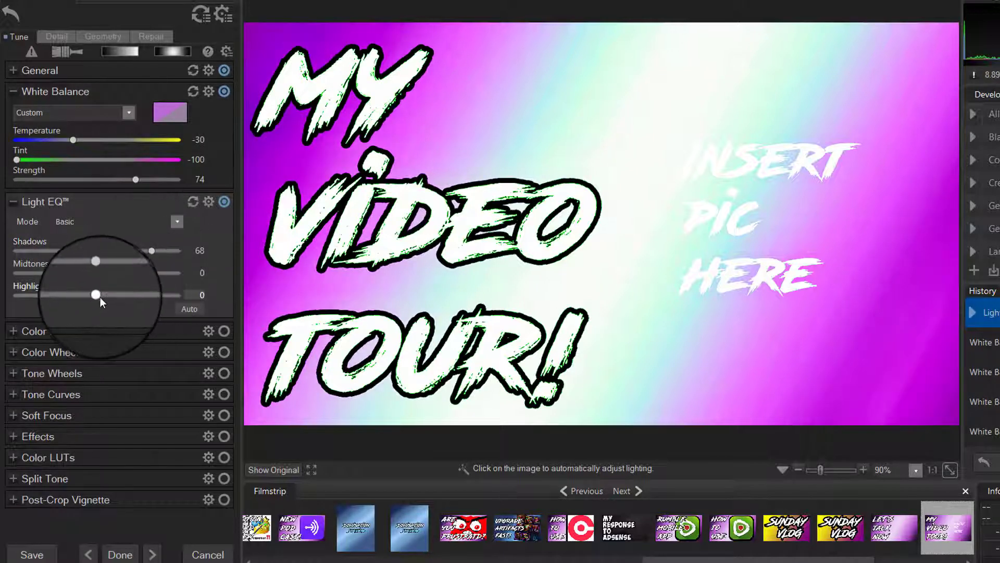
drag(99, 296, 130, 294)
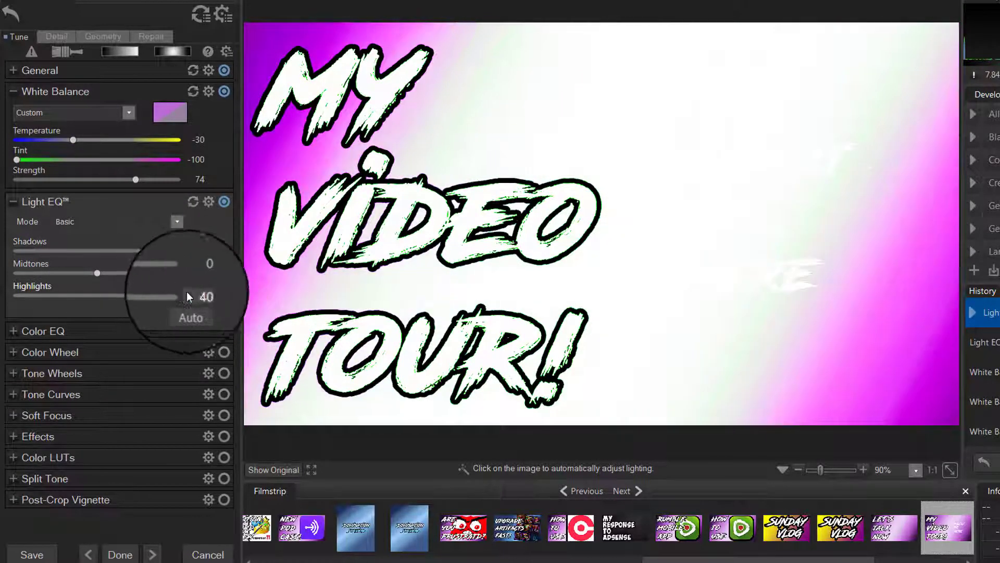
drag(99, 272, 121, 271)
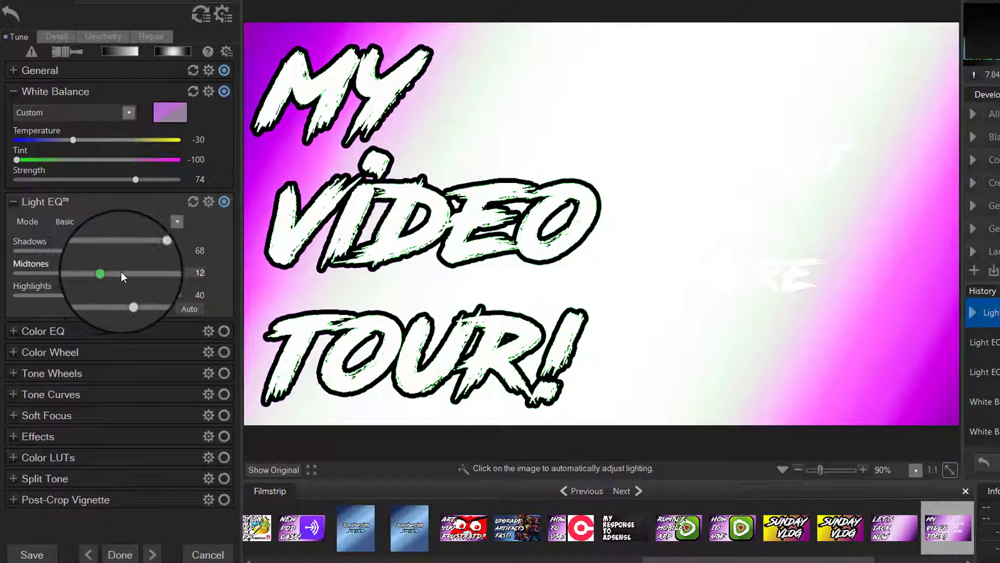
Reset the Light EQ, White Balance and General adjustments, and collapse the General group
click(193, 203)
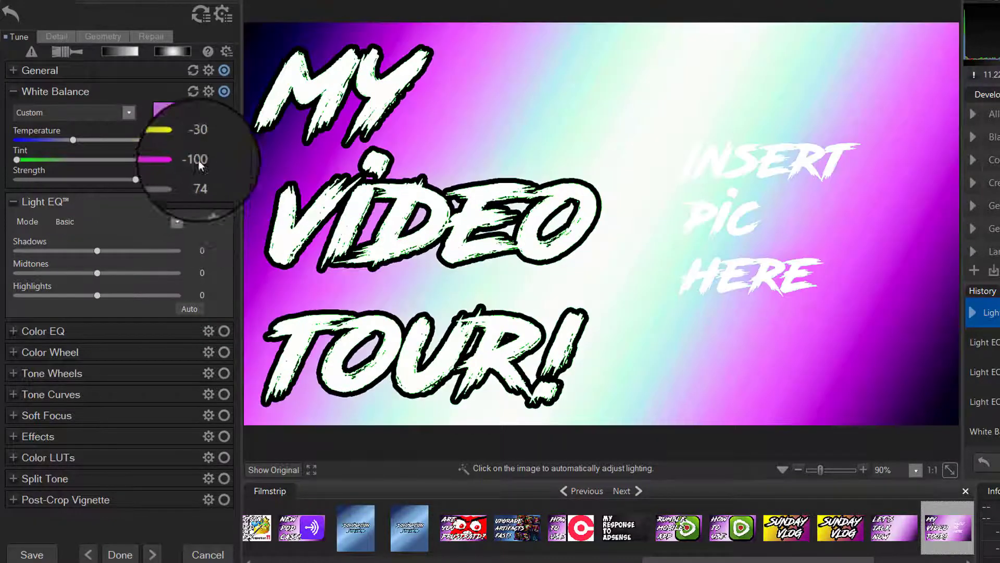
click(193, 91)
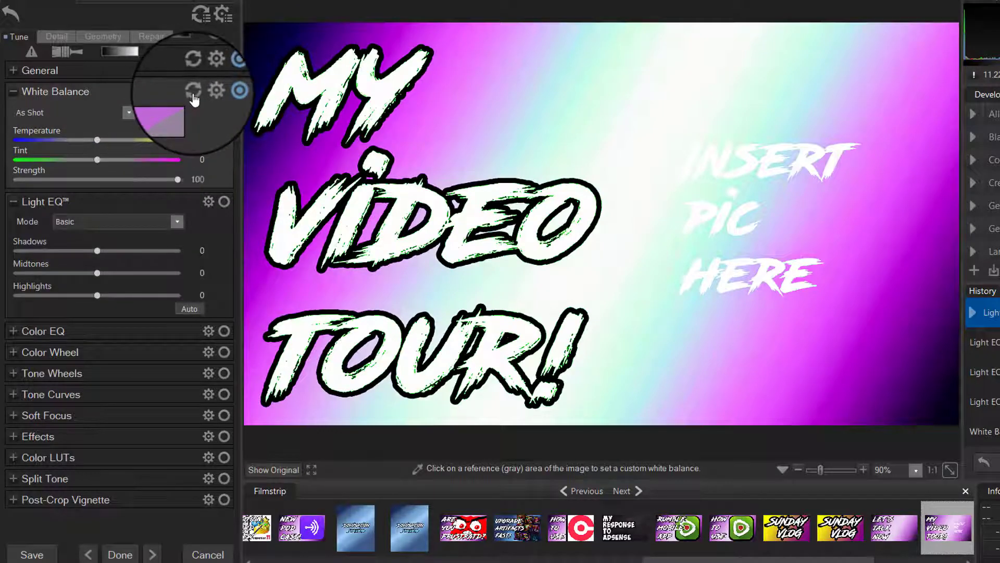
click(157, 71)
click(224, 71)
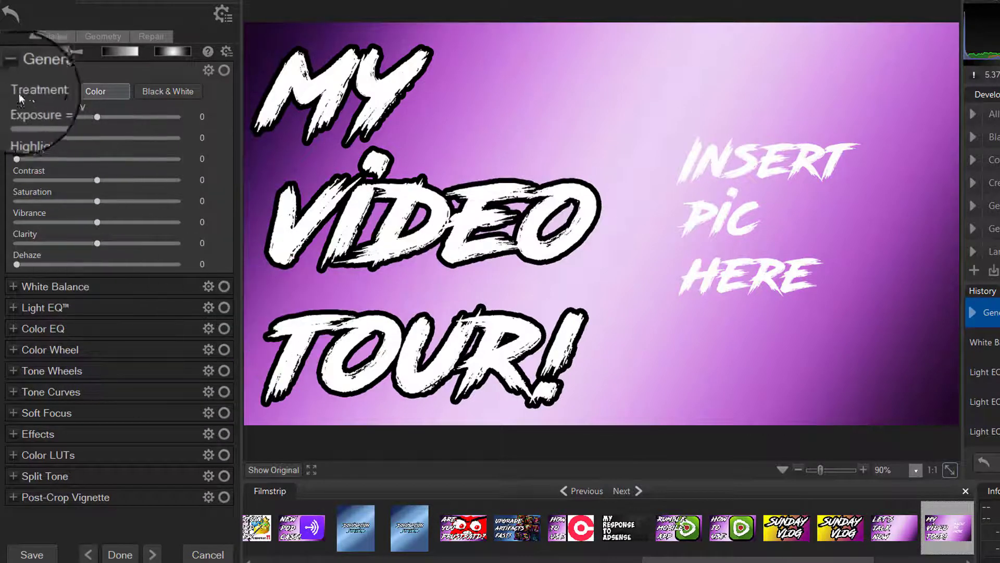
click(14, 73)
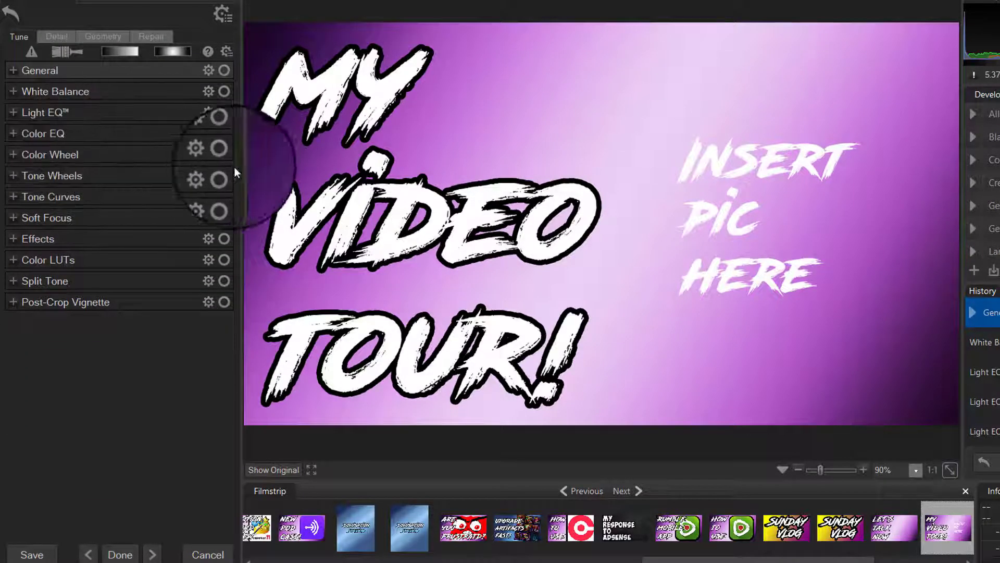
Enable the photo effect, apply Chrome to the image, and reopen the list of effects
click(73, 239)
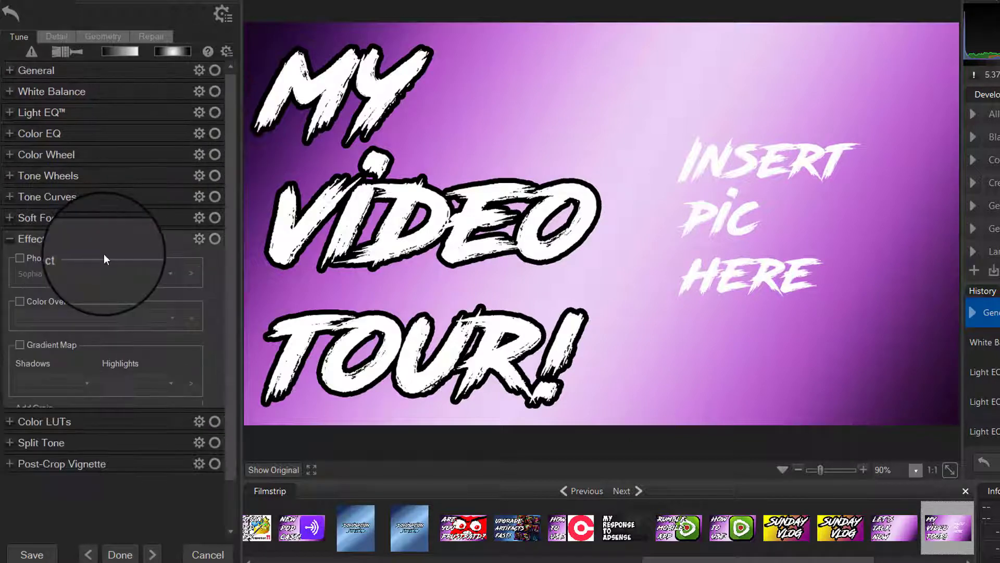
click(20, 258)
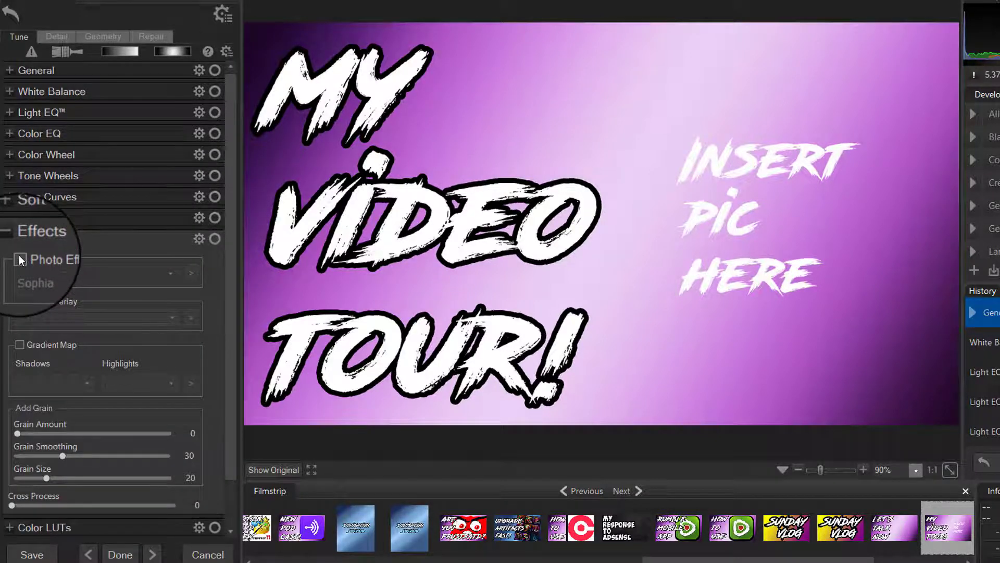
click(173, 274)
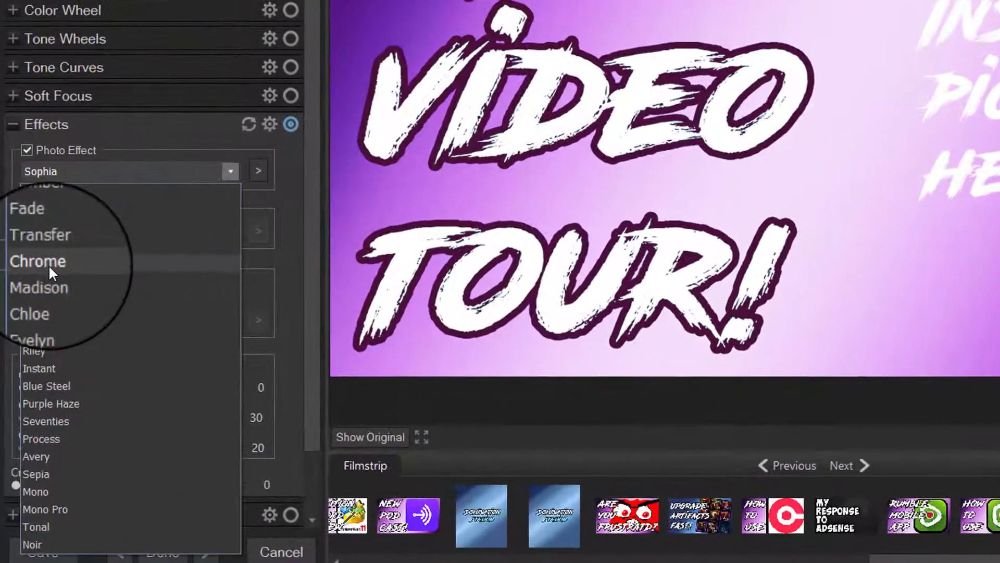
click(36, 341)
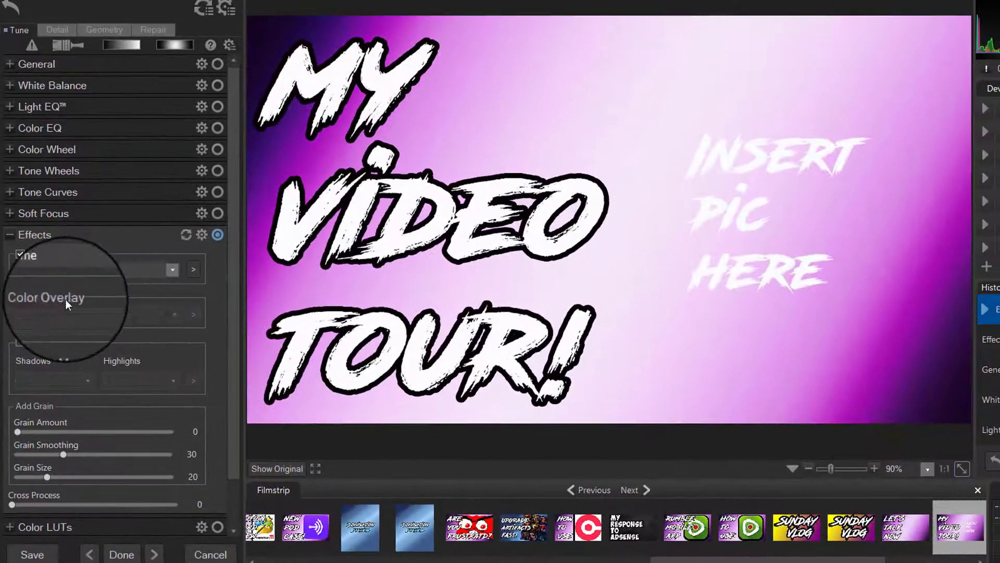
click(176, 267)
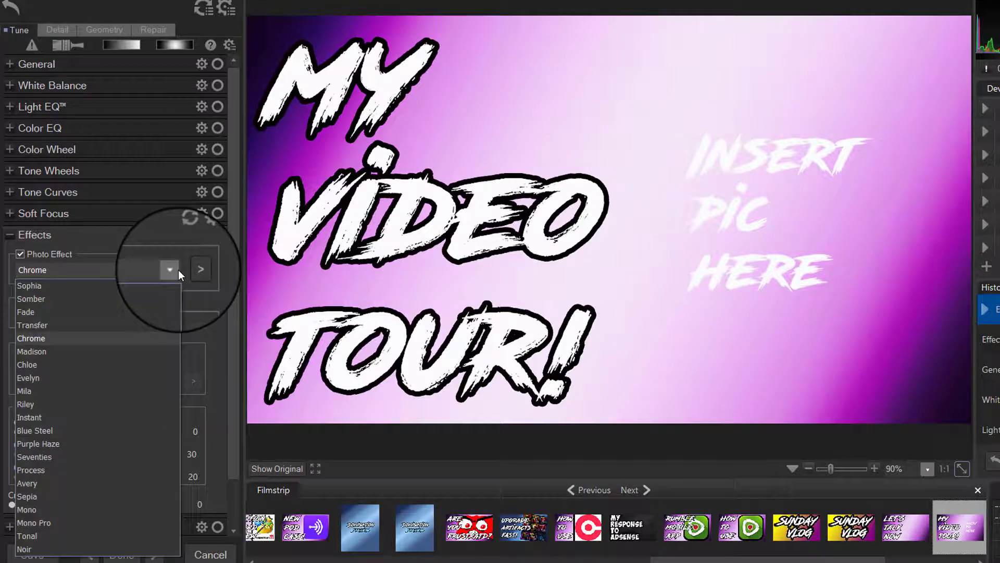
Switch to the "Upgrade Artifacts Fast!" image, discarding the changes to the current one
click(525, 523)
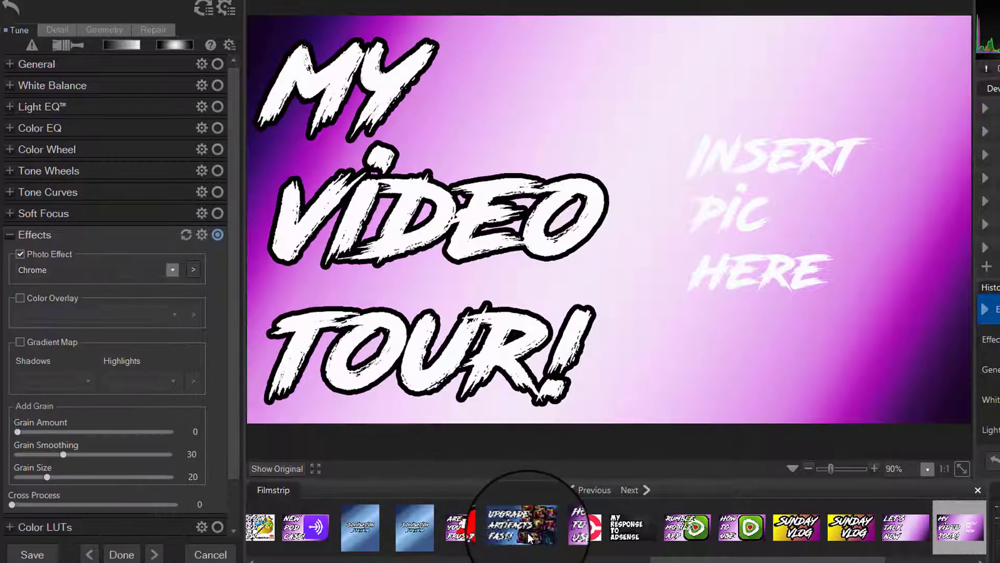
click(528, 530)
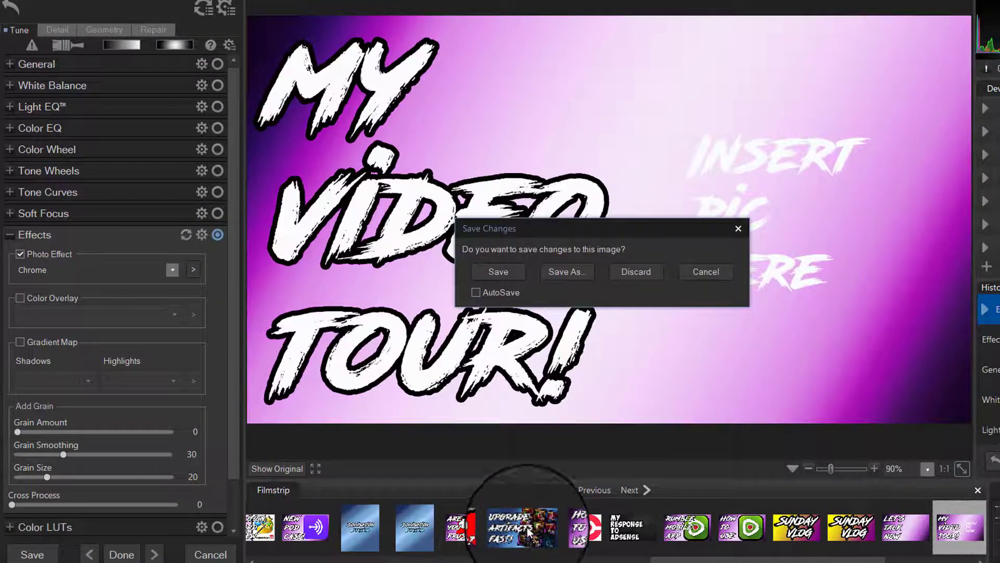
click(655, 274)
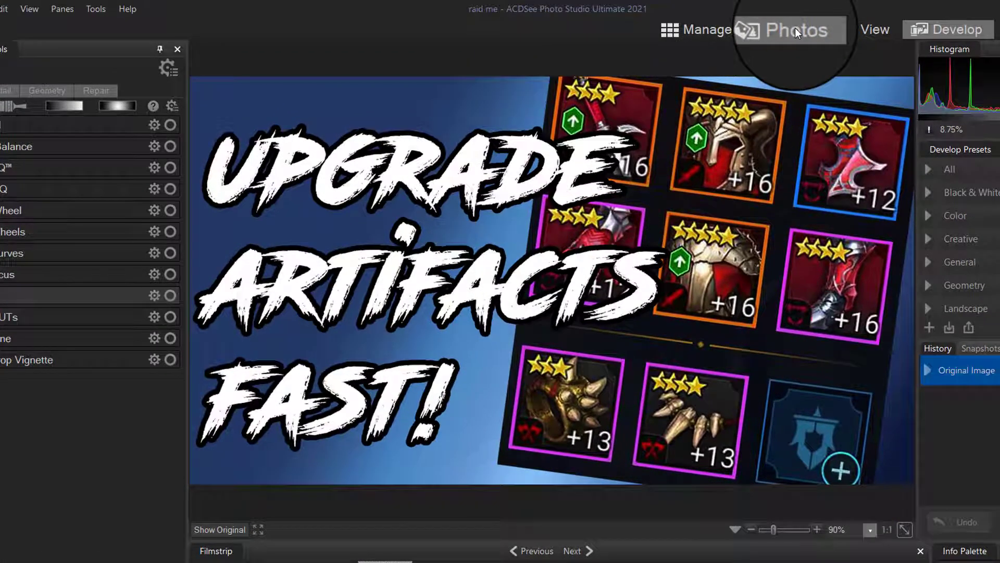
Browse the 2020 images in Photos mode and open the lightsaber picture just before the August 15, 2020 group
click(795, 31)
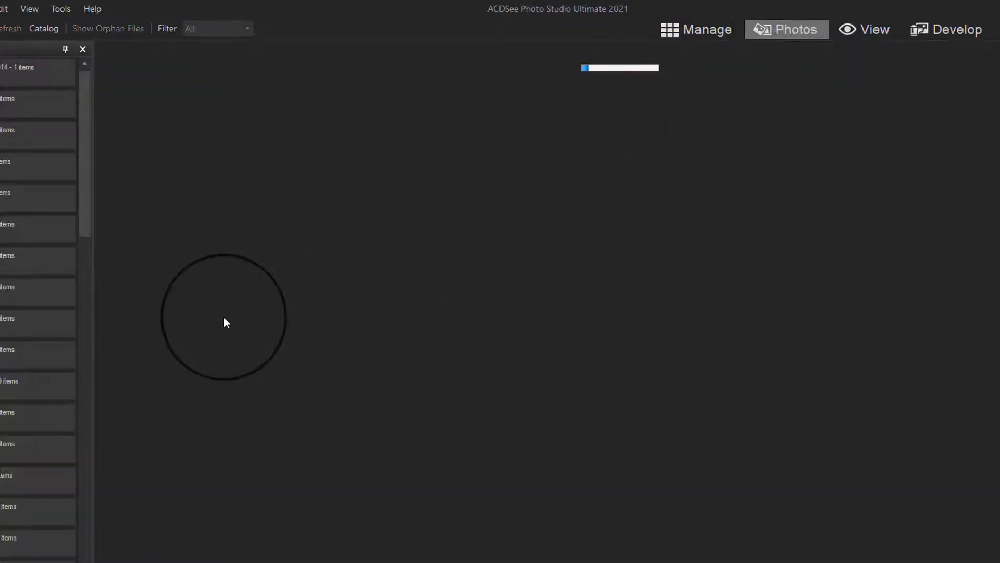
scroll(360, 366, down, 10)
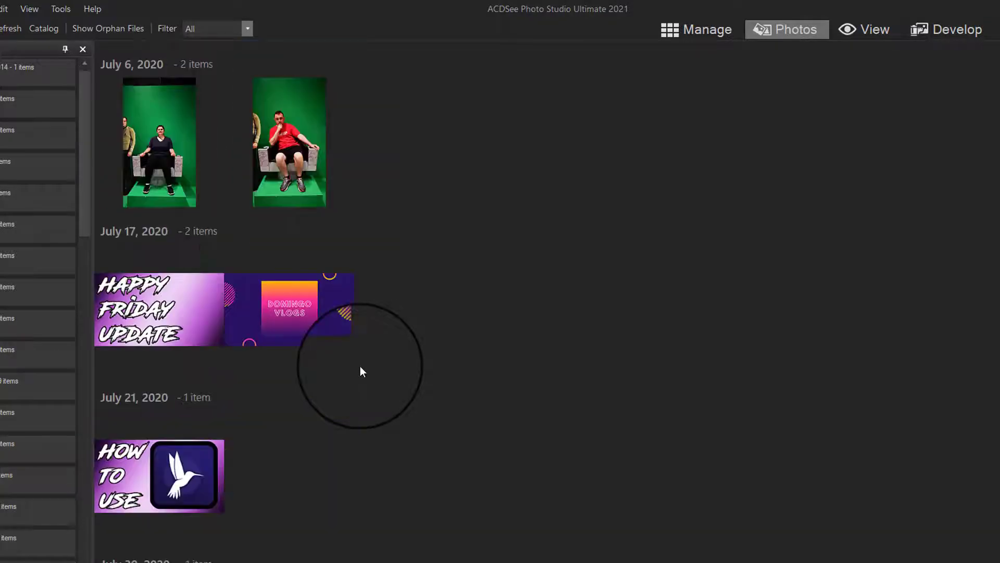
scroll(360, 367, down, 12)
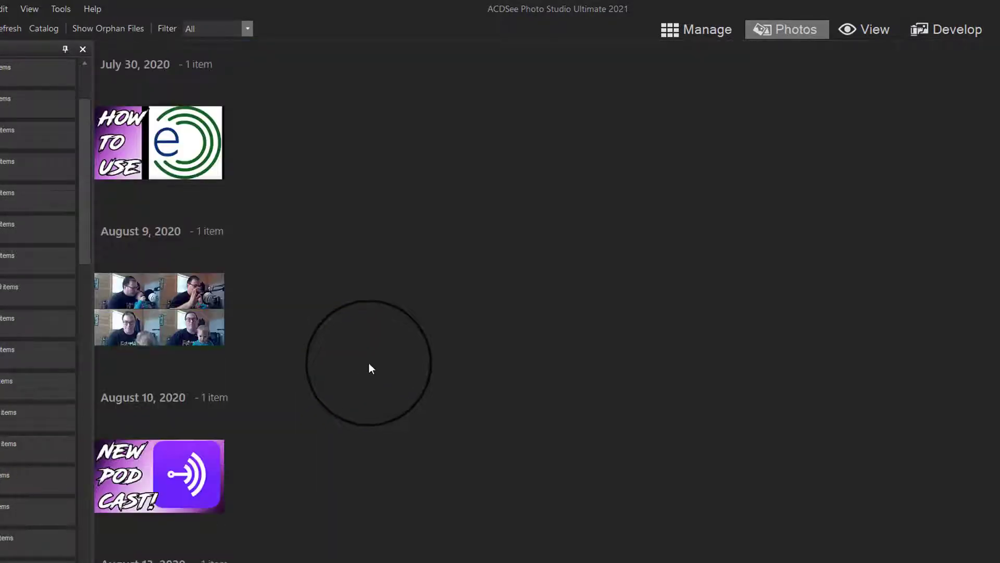
scroll(389, 436, down, 15)
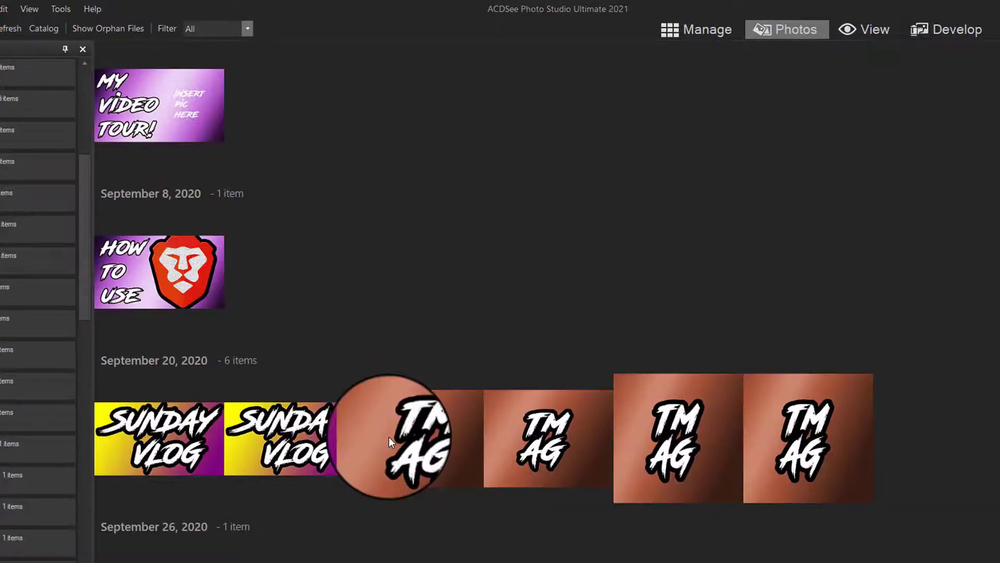
scroll(388, 436, up, 6)
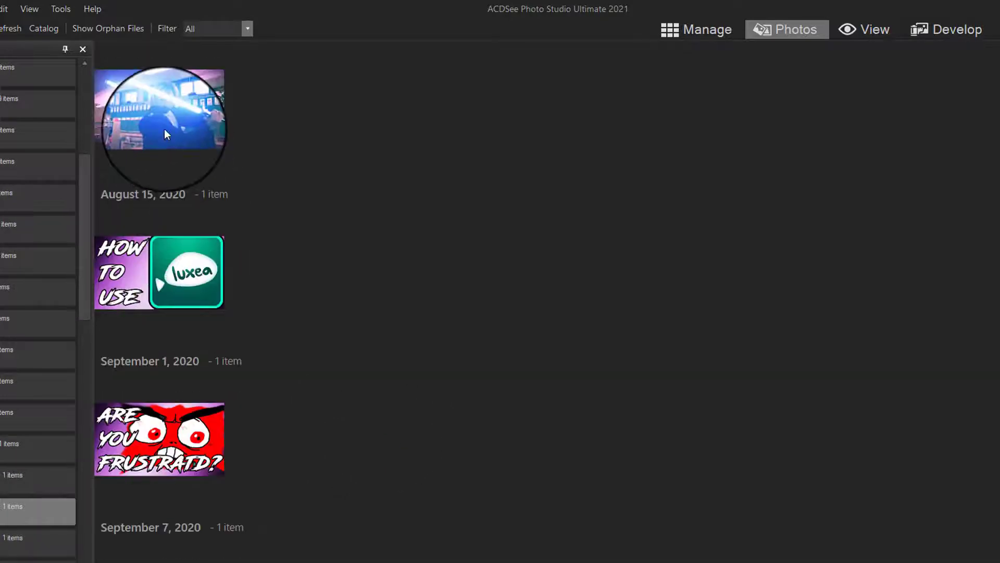
click(164, 129)
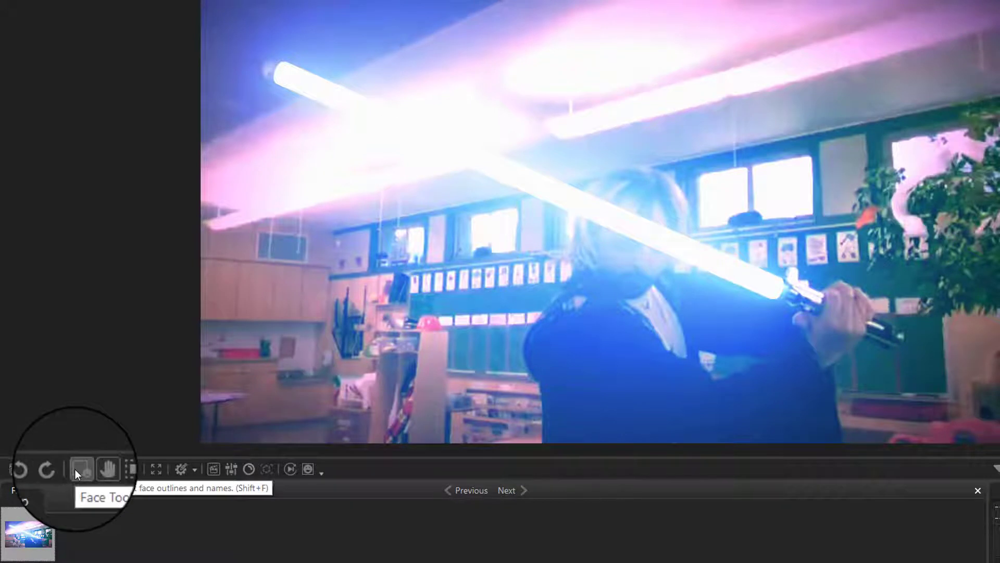
View the lightsaber image in full screen and return to the normal window
click(150, 473)
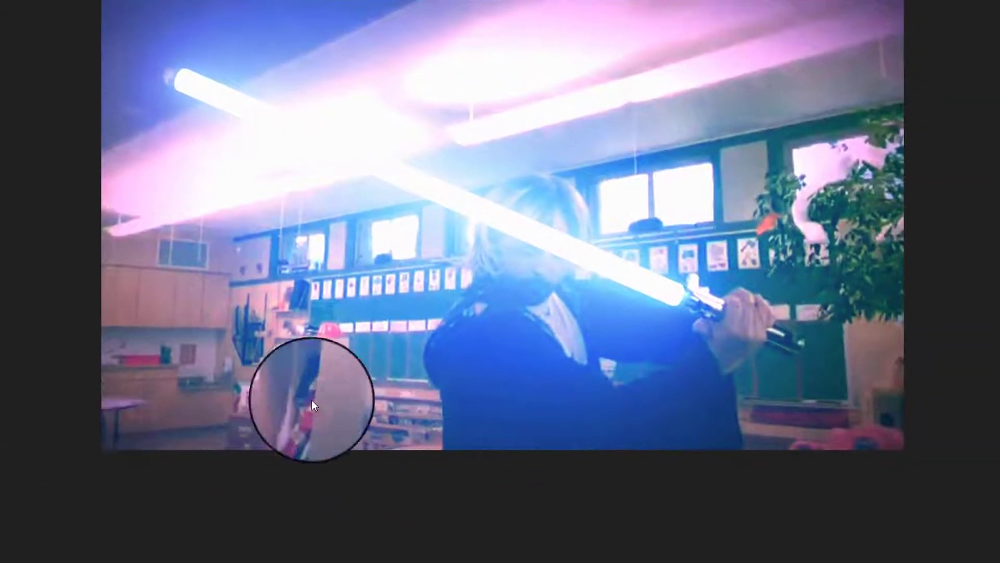
key(f)
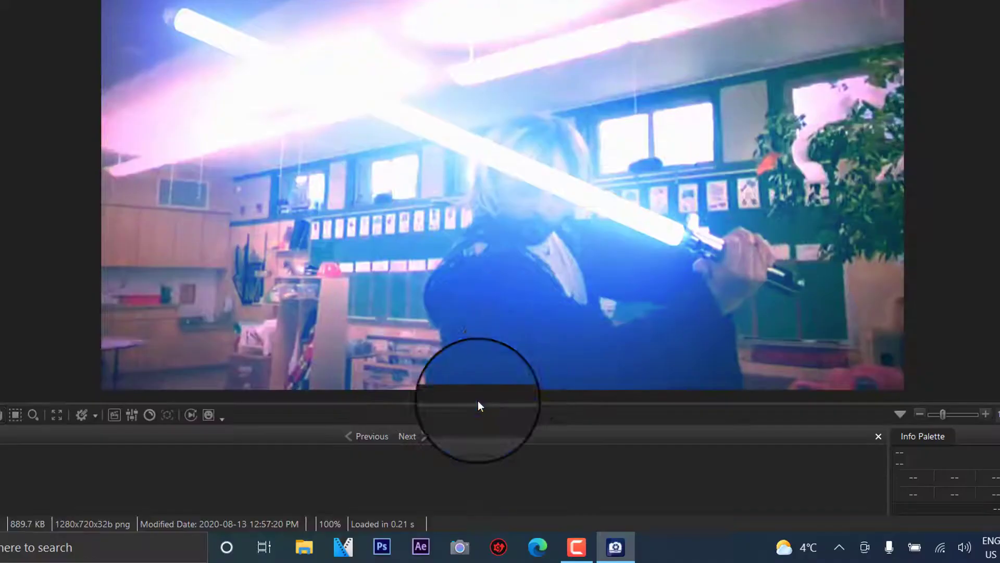
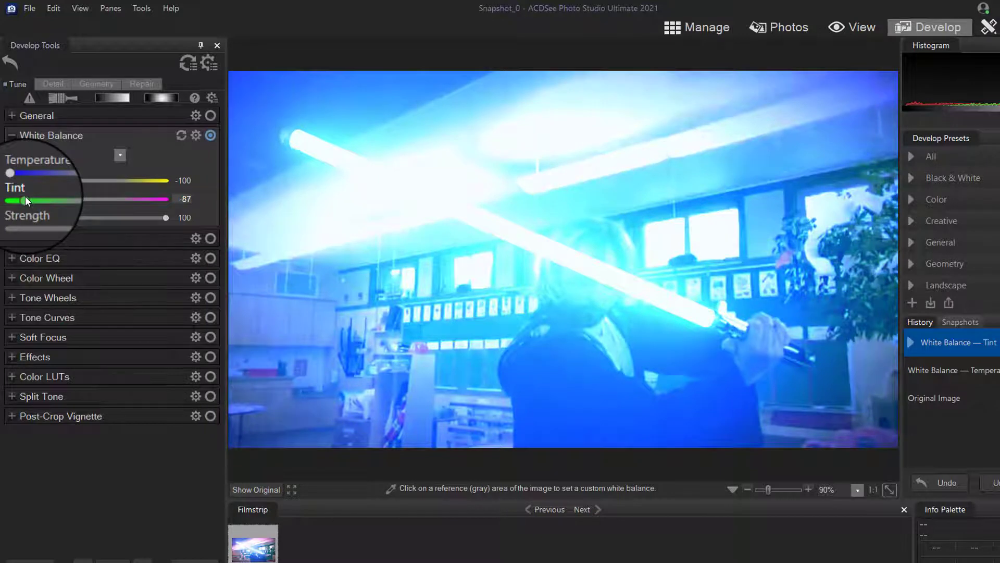
Set the lightsaber image's white balance tint to 93 and increase its Soft Focus strength
drag(25, 198, 168, 202)
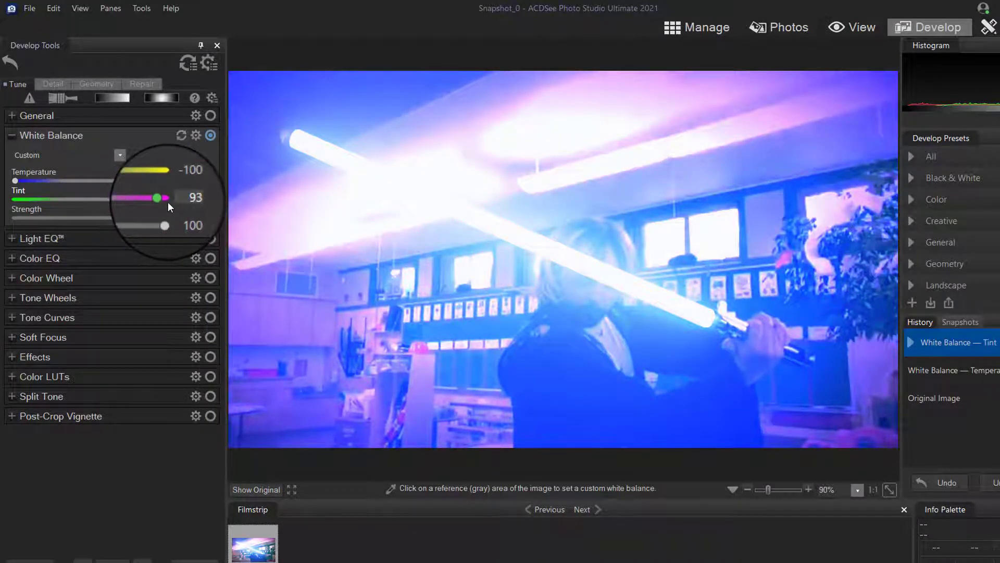
click(12, 135)
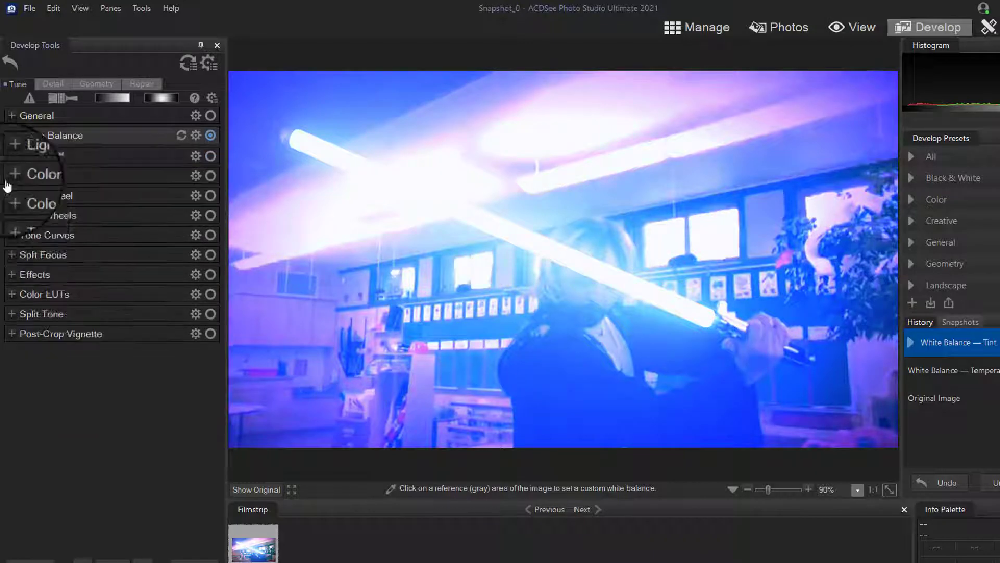
click(11, 254)
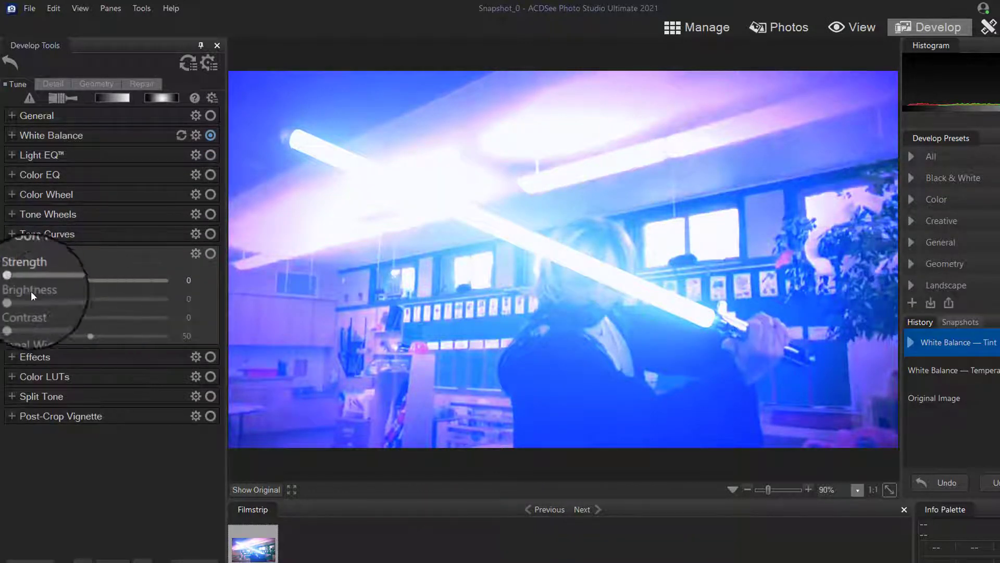
drag(15, 281, 76, 286)
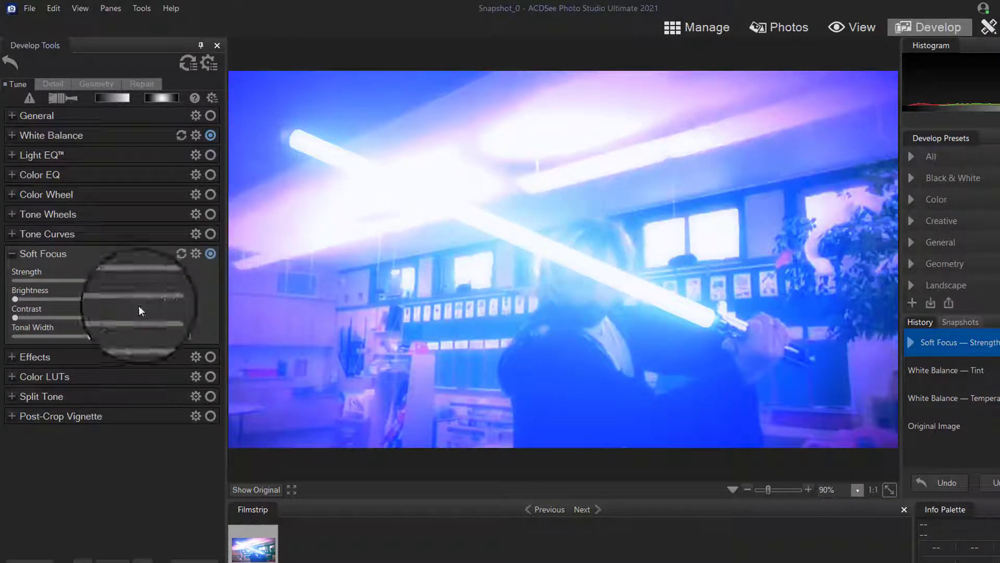
Set the Soft Focus brightness to 39, contrast to 53 and tonal width to 84
drag(15, 299, 18, 299)
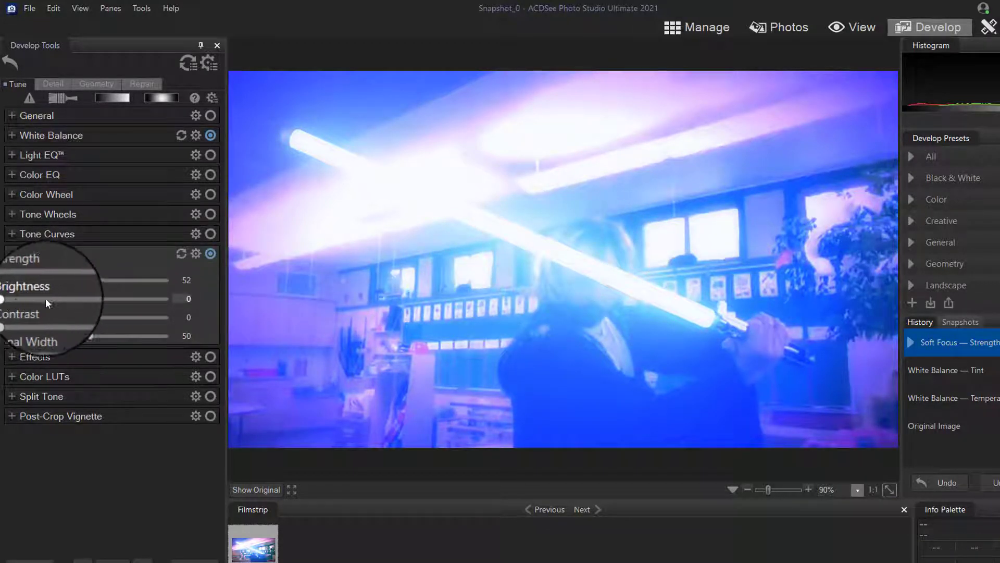
click(74, 297)
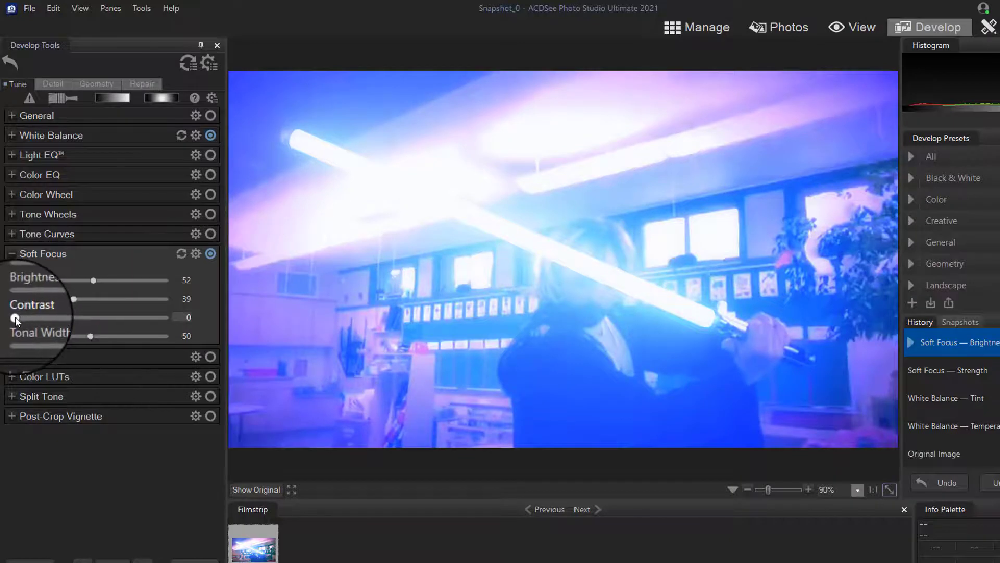
drag(15, 317, 96, 314)
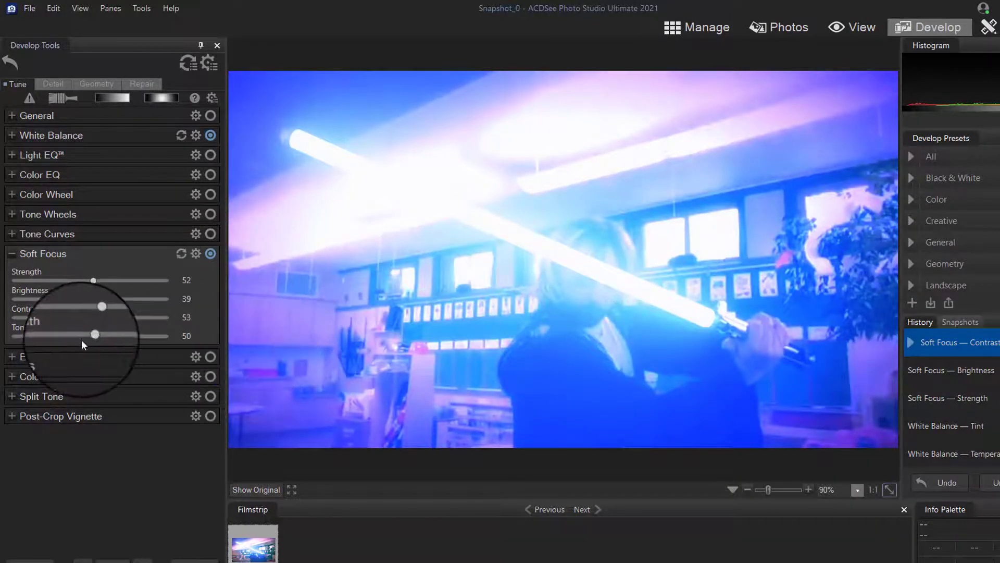
drag(92, 335, 140, 337)
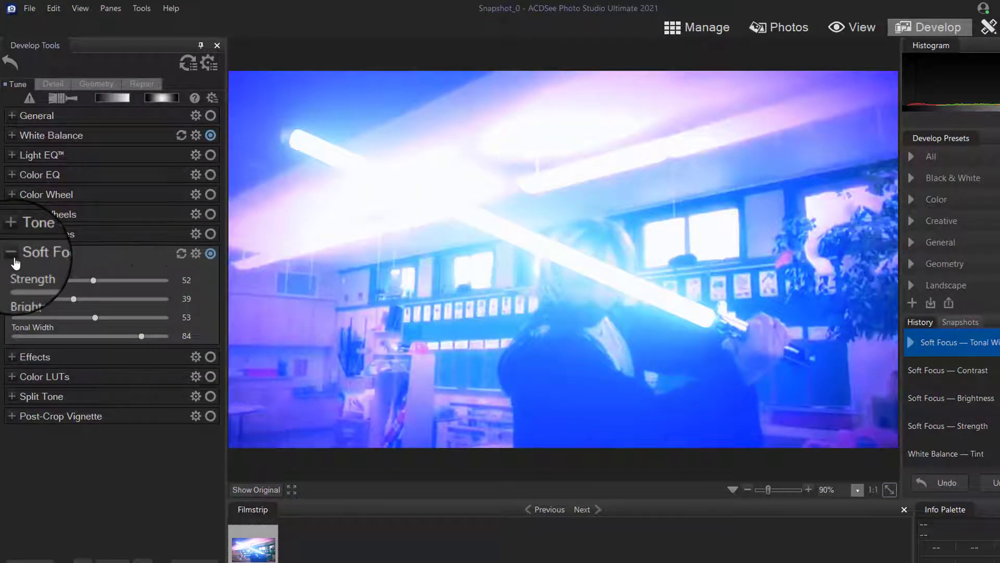
click(12, 253)
Enable the Color Overlay effect and try bright blue, near-white and dark blue overlay colors
click(11, 273)
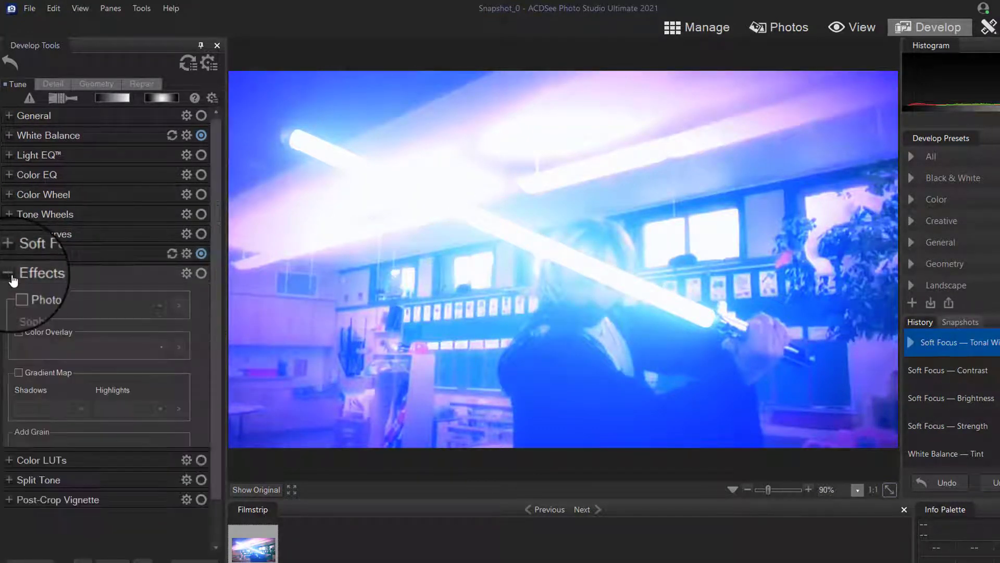
click(17, 331)
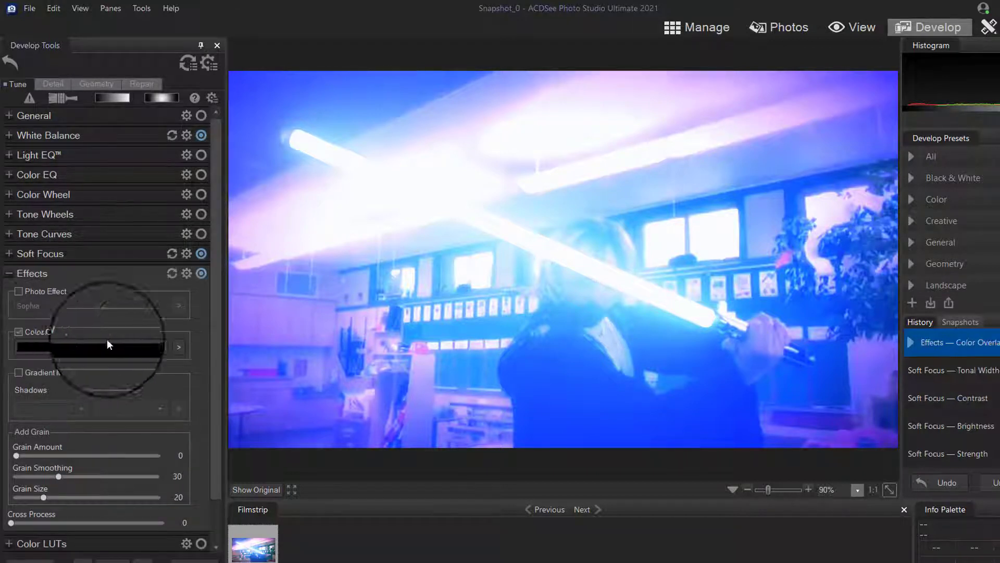
click(161, 349)
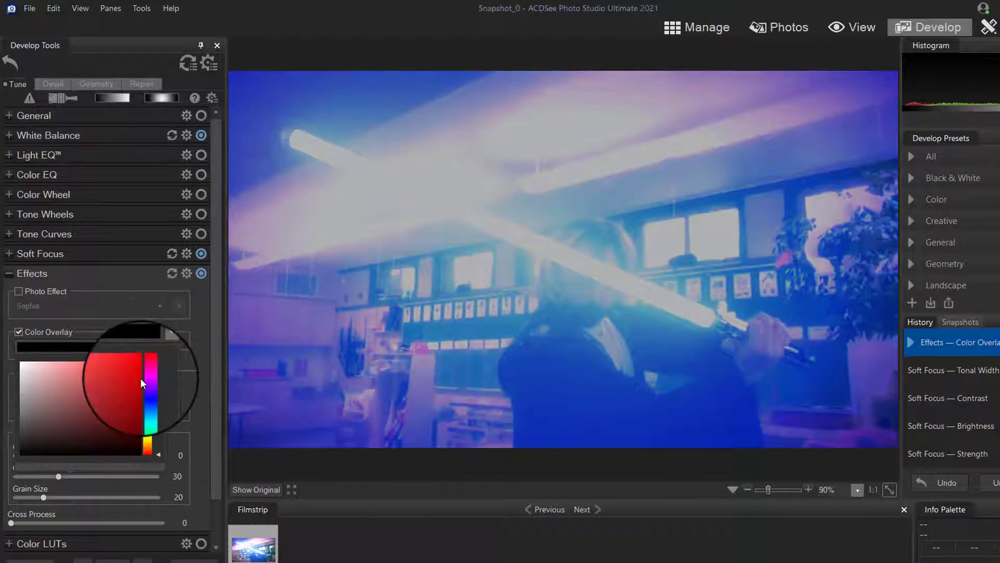
click(130, 369)
click(147, 394)
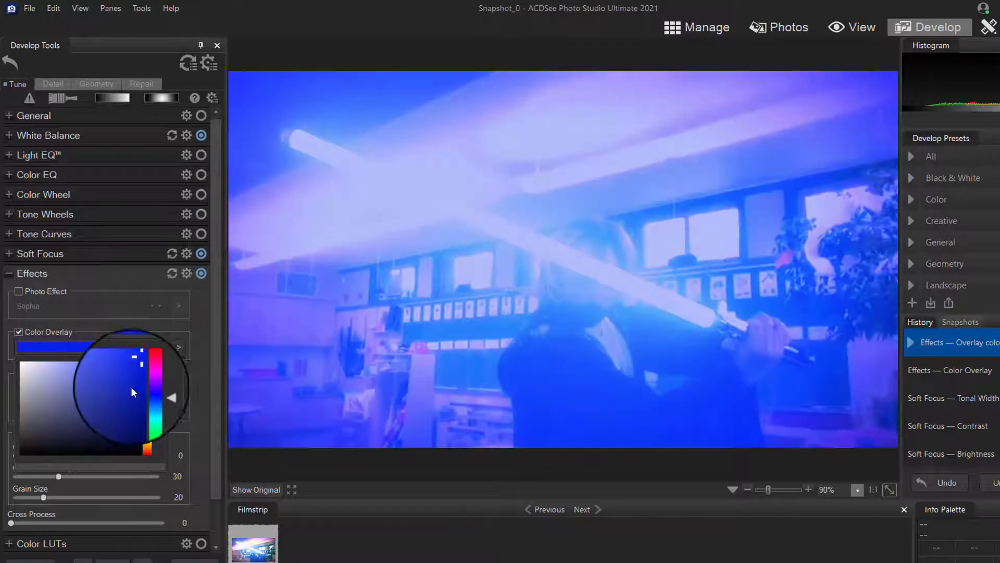
click(31, 362)
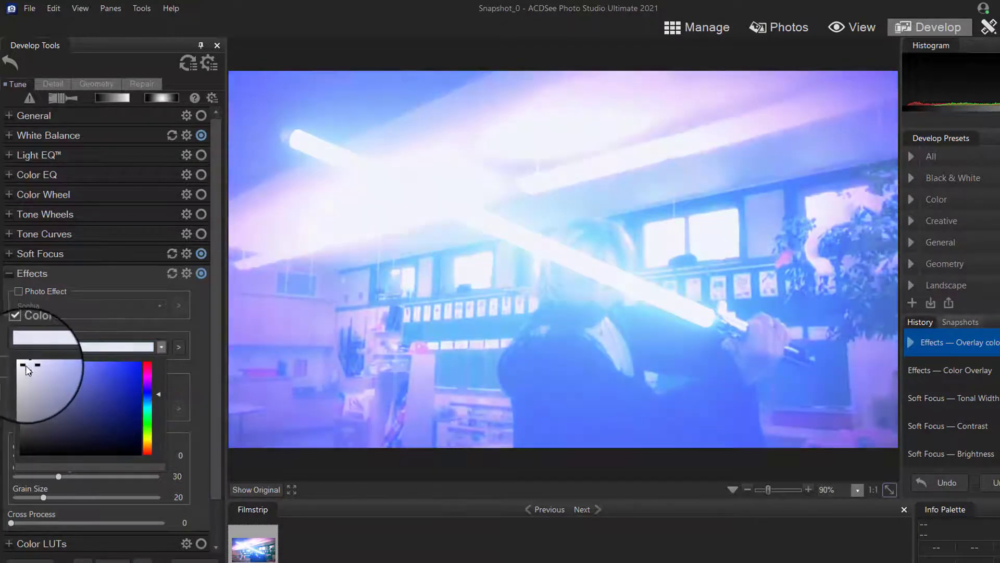
click(73, 384)
click(96, 407)
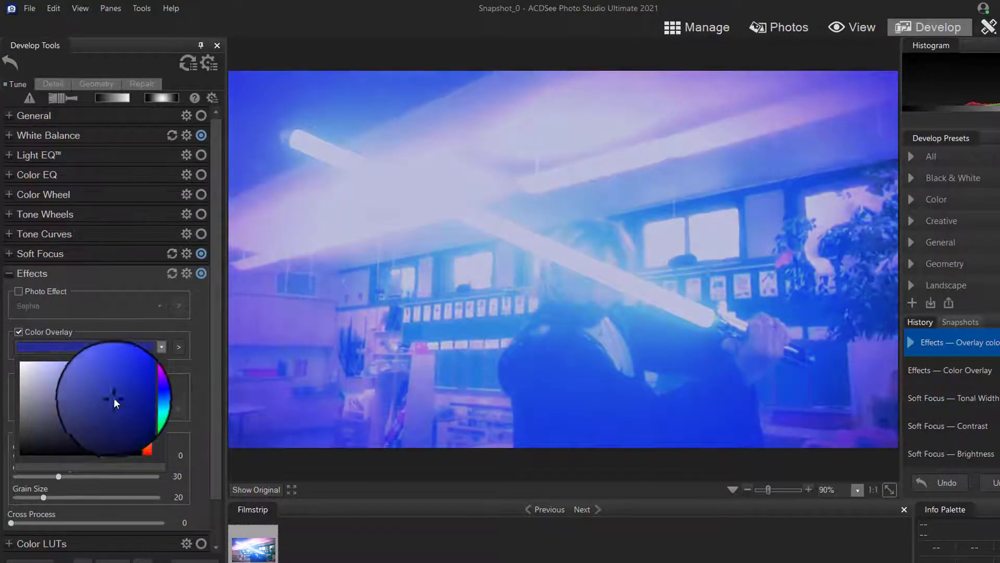
Change the overlay color to bright green and then to a muted violet-blue
drag(160, 393, 156, 422)
click(128, 372)
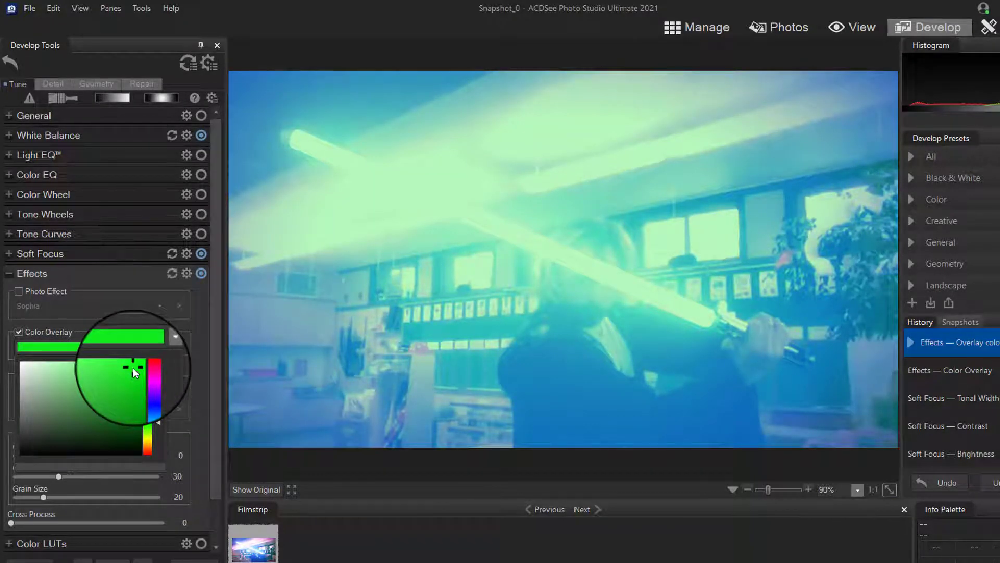
drag(158, 420, 157, 394)
click(84, 392)
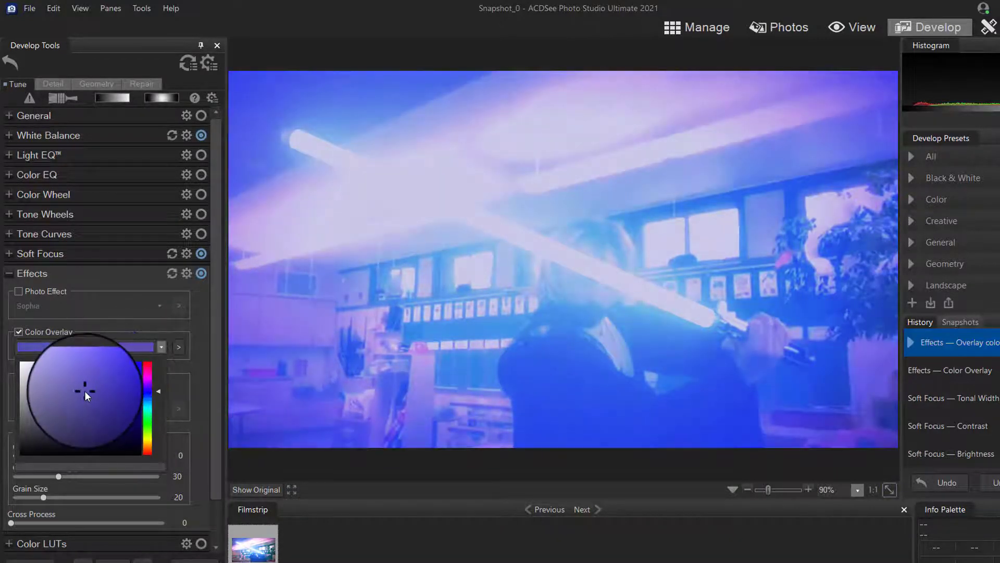
click(165, 359)
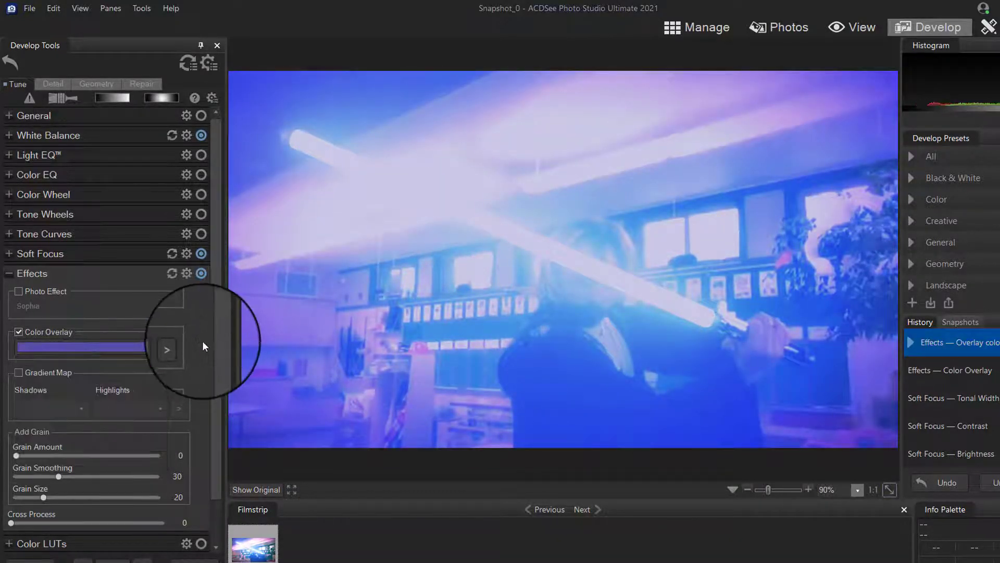
Enable the Gradient Map effect with white shadows and very dark brown highlights
click(18, 372)
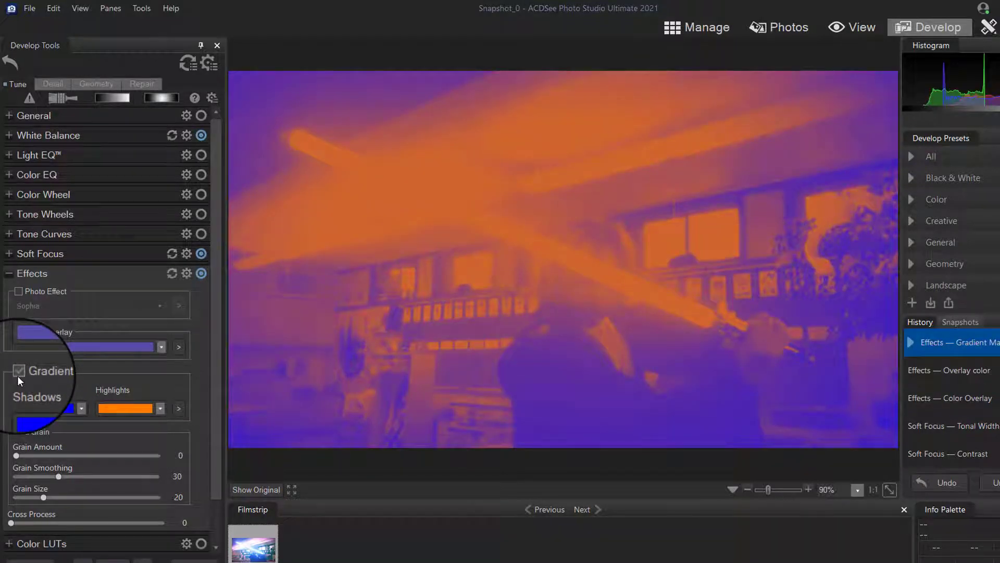
click(82, 408)
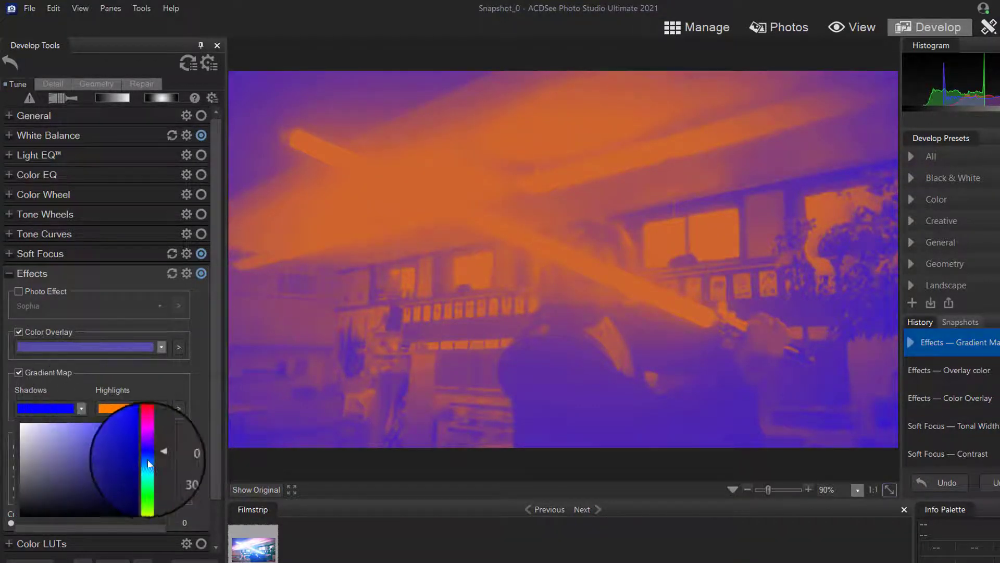
click(22, 424)
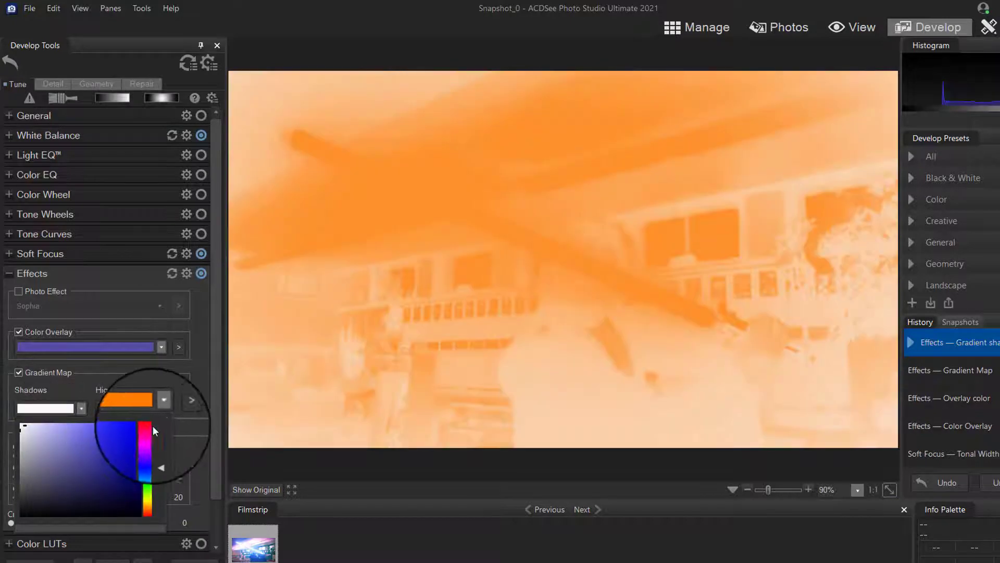
click(161, 409)
drag(99, 424, 214, 508)
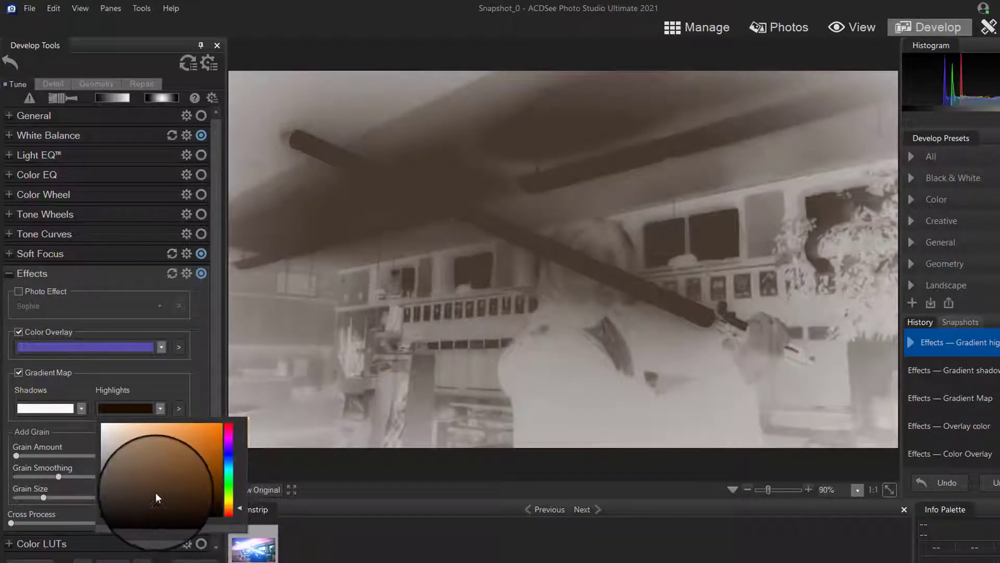
click(195, 377)
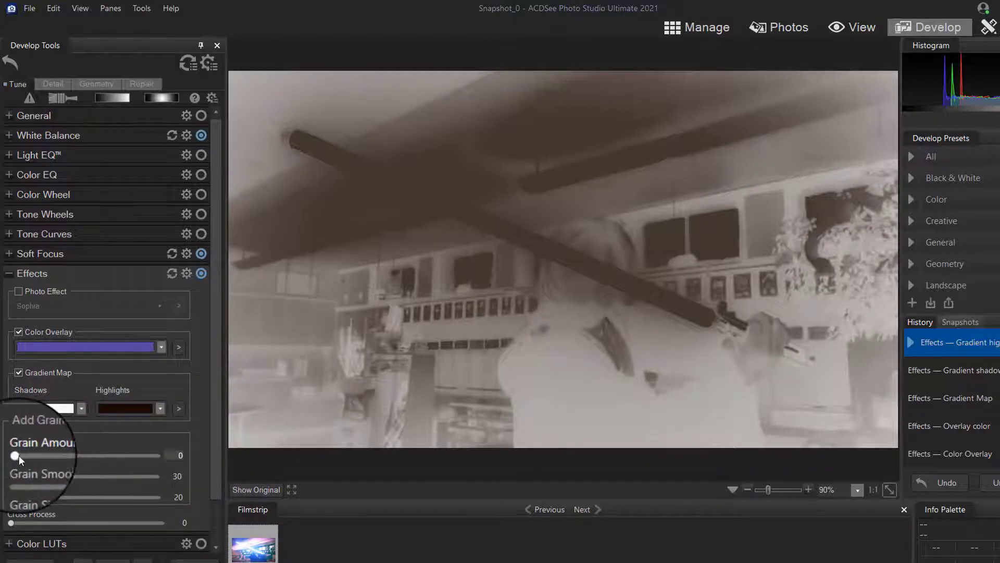
Add grain with an amount of 40, smoothing of 40 and size of 33
click(38, 457)
drag(38, 457, 113, 474)
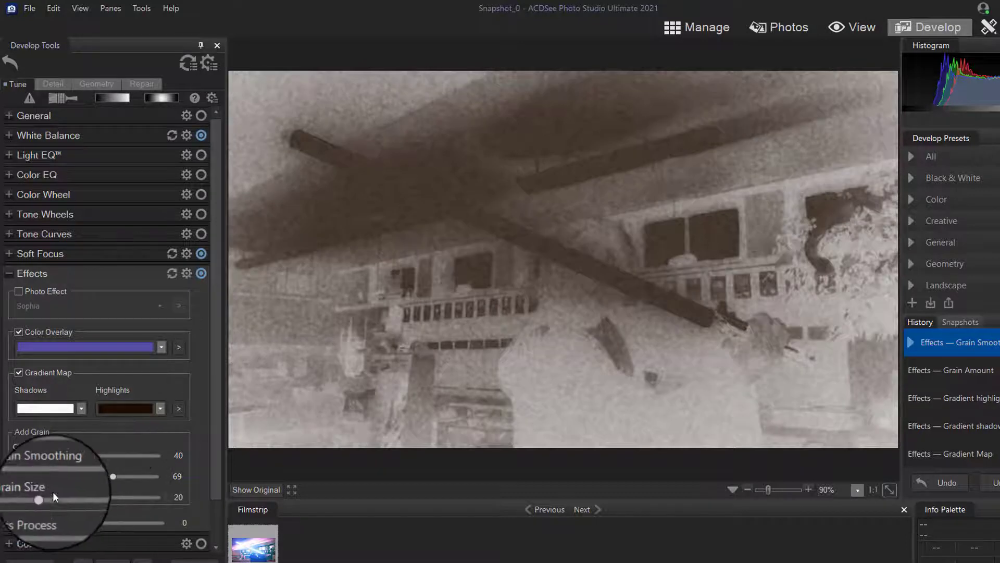
mouse_move(45, 496)
mouse_down()
mouse_move(123, 496)
mouse_move(62, 495)
mouse_up()
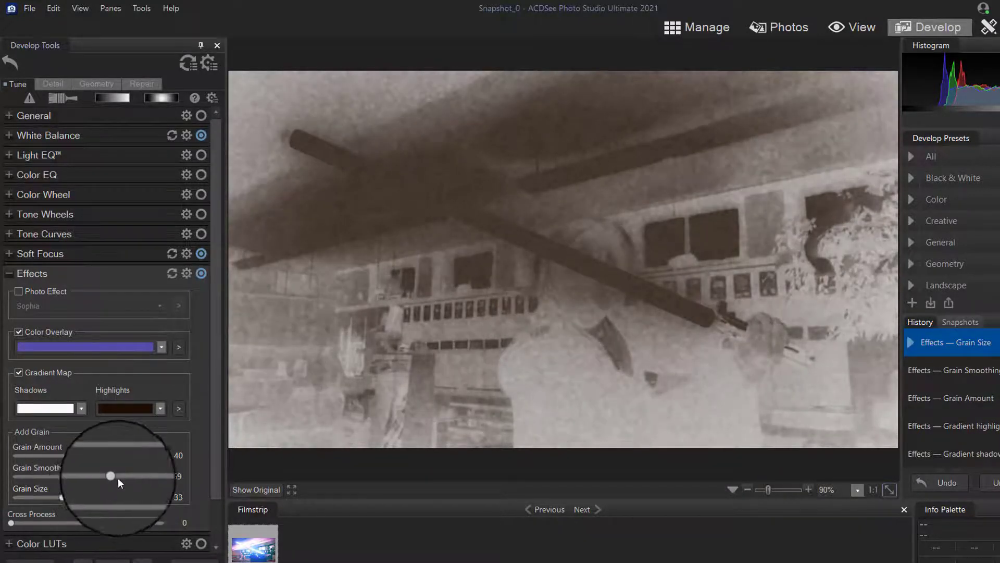
drag(116, 476, 72, 476)
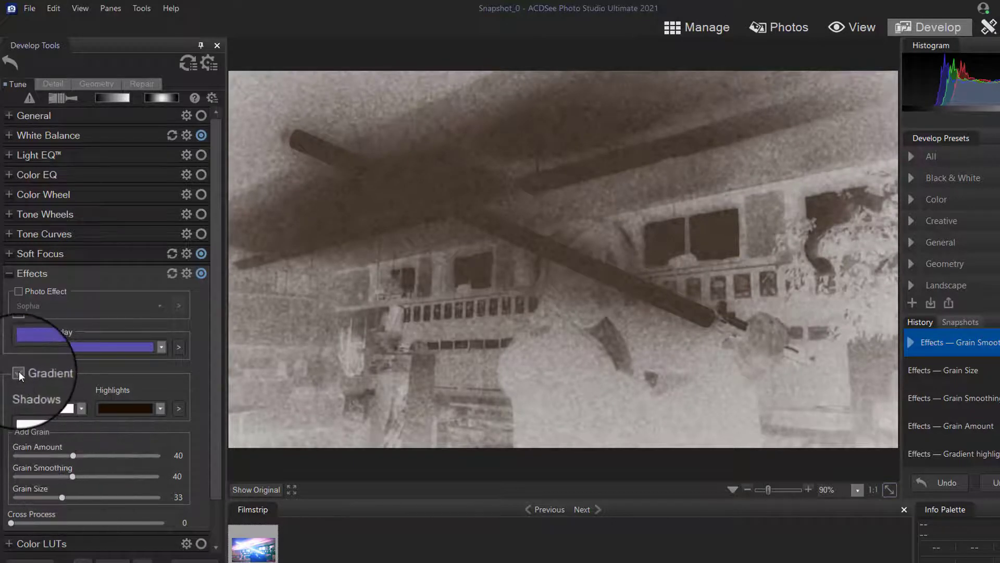
Turn off the Gradient Map and Color Overlay, and reset the whole Effects group
click(15, 367)
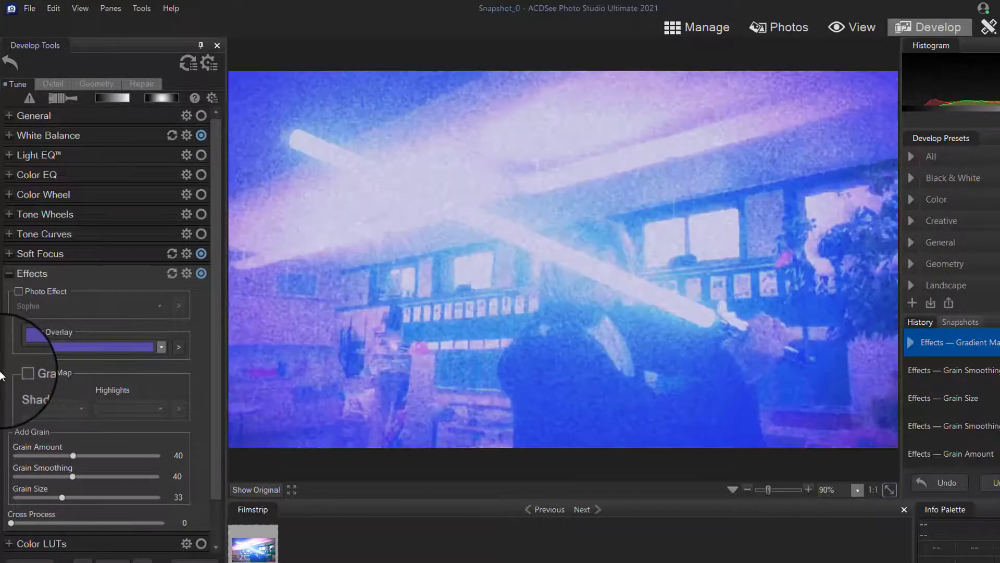
click(17, 332)
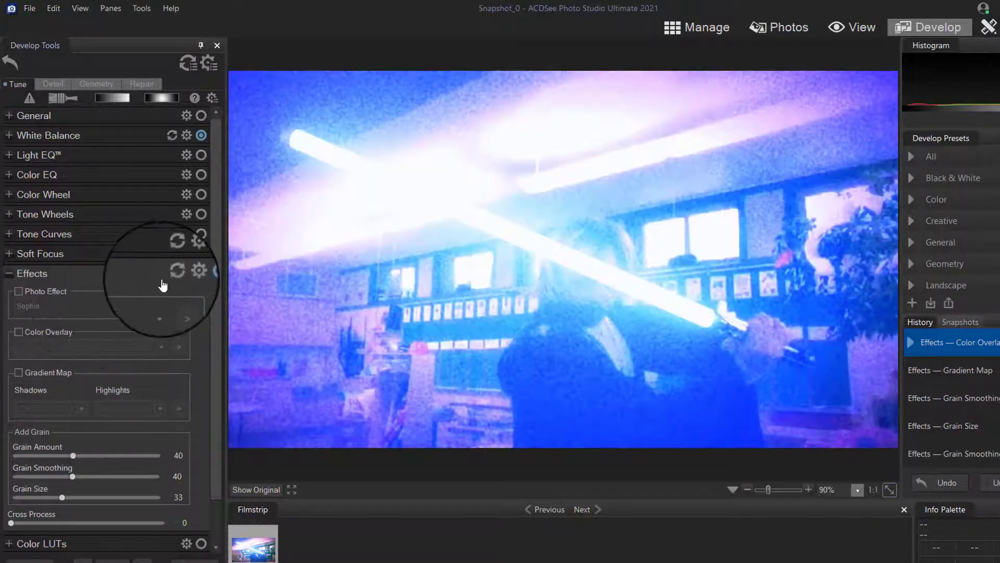
click(172, 272)
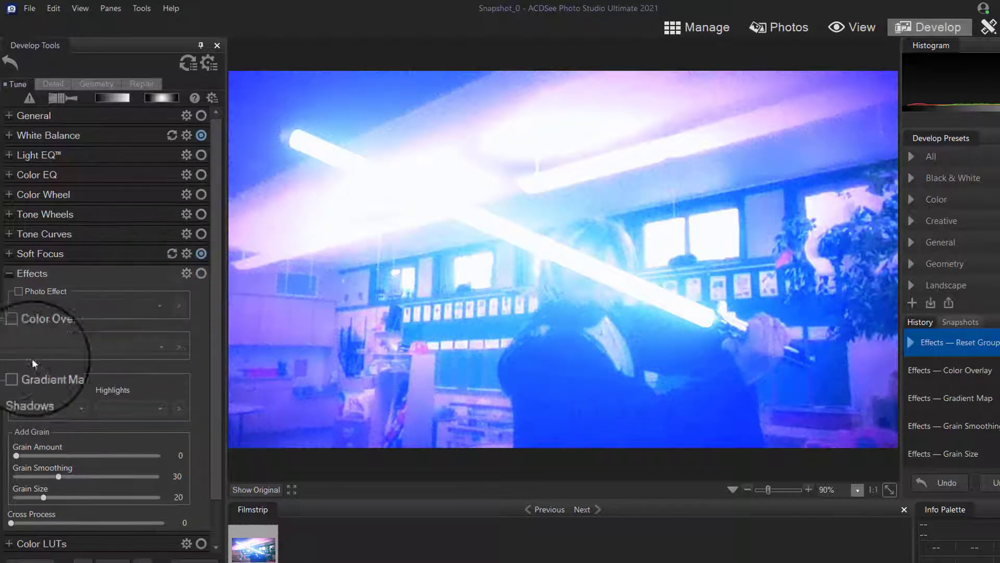
click(9, 275)
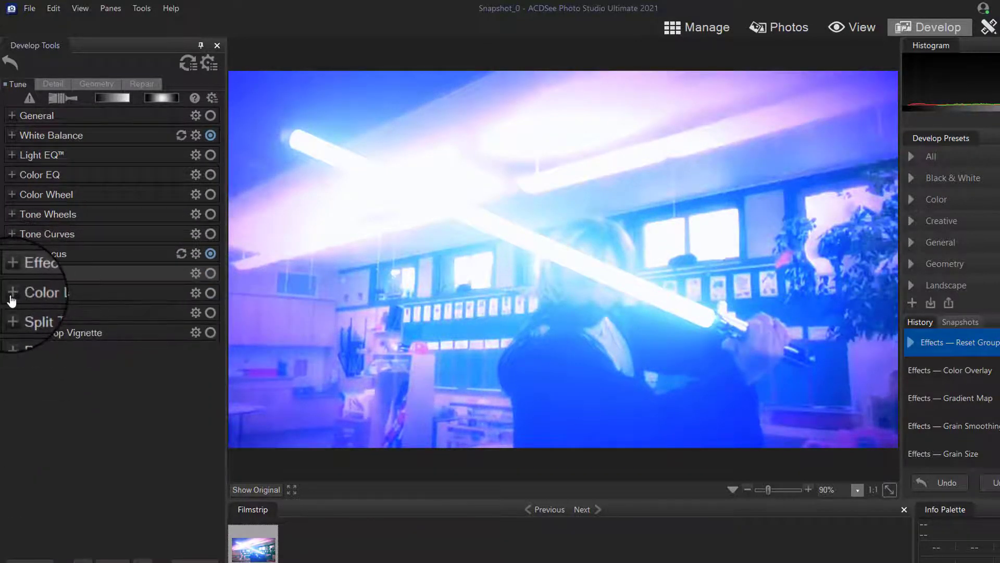
Apply the Film color LUT to the lightsaber image, then replace it with the Herschel LUT
click(11, 299)
click(159, 316)
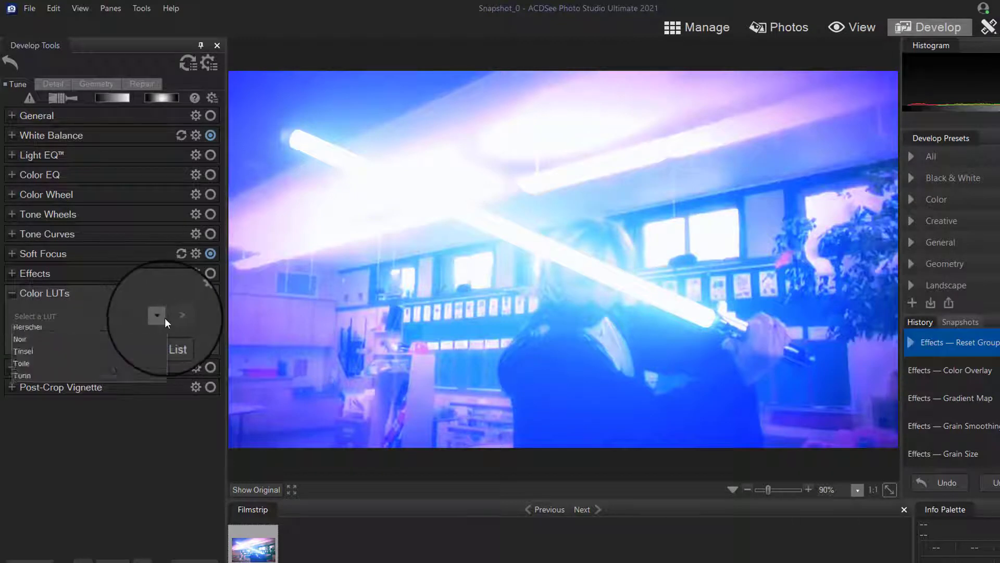
scroll(73, 347, up, 2)
click(25, 363)
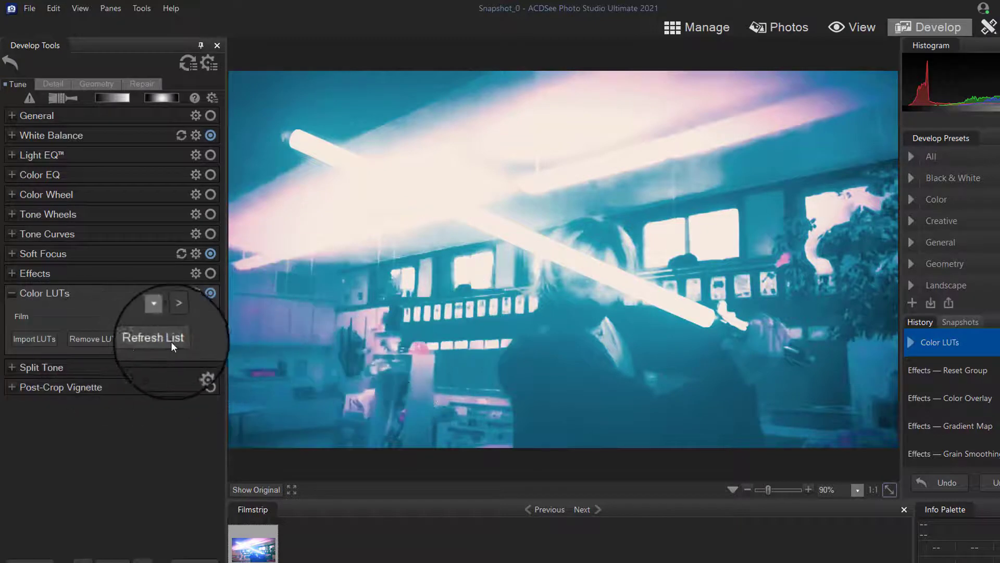
click(160, 317)
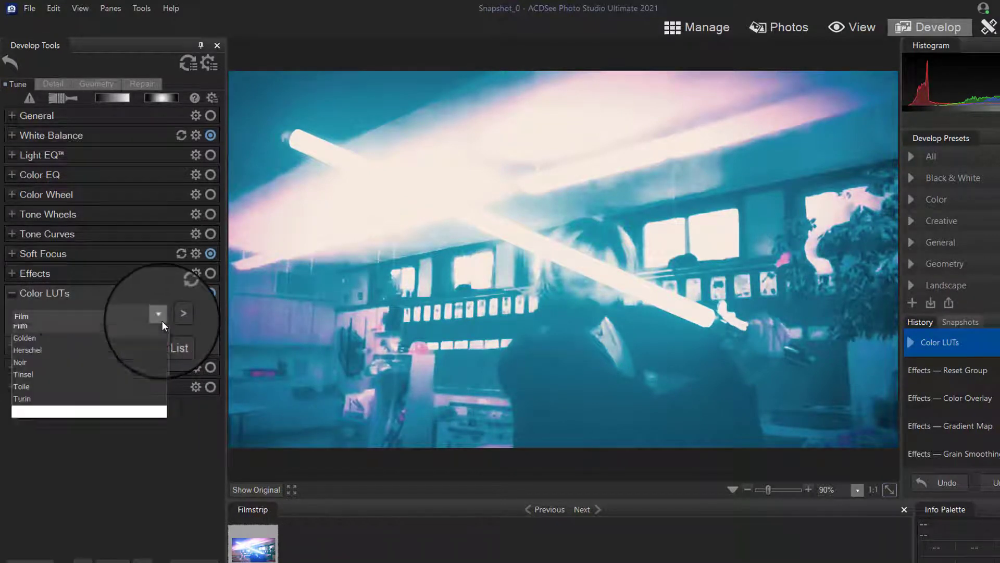
click(21, 393)
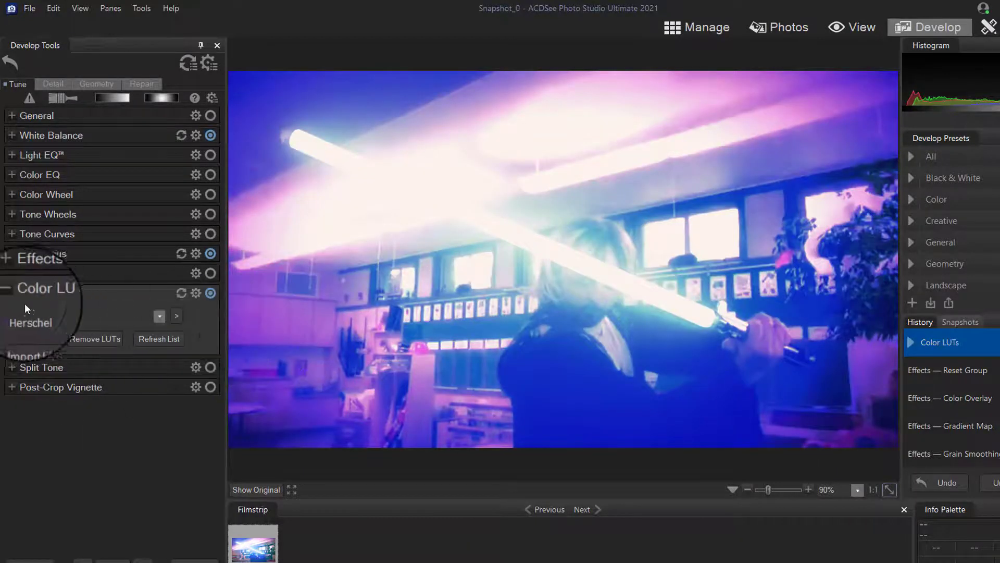
click(11, 295)
Try Split Tone changes to the highlights and shadows saturation, hue and balance, and reset the group
click(12, 314)
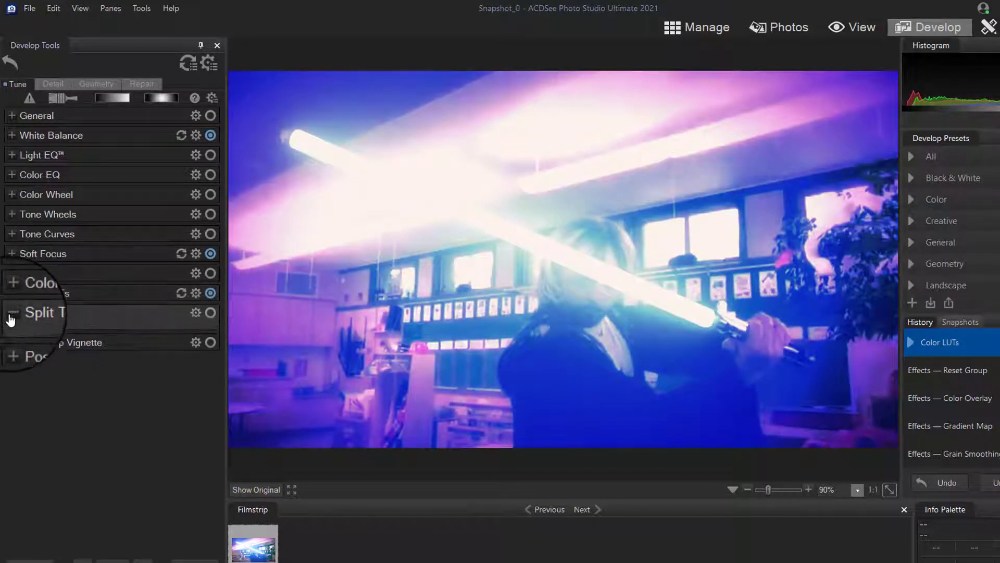
drag(17, 337, 99, 344)
drag(19, 358, 105, 358)
drag(22, 375, 91, 376)
drag(16, 397, 42, 418)
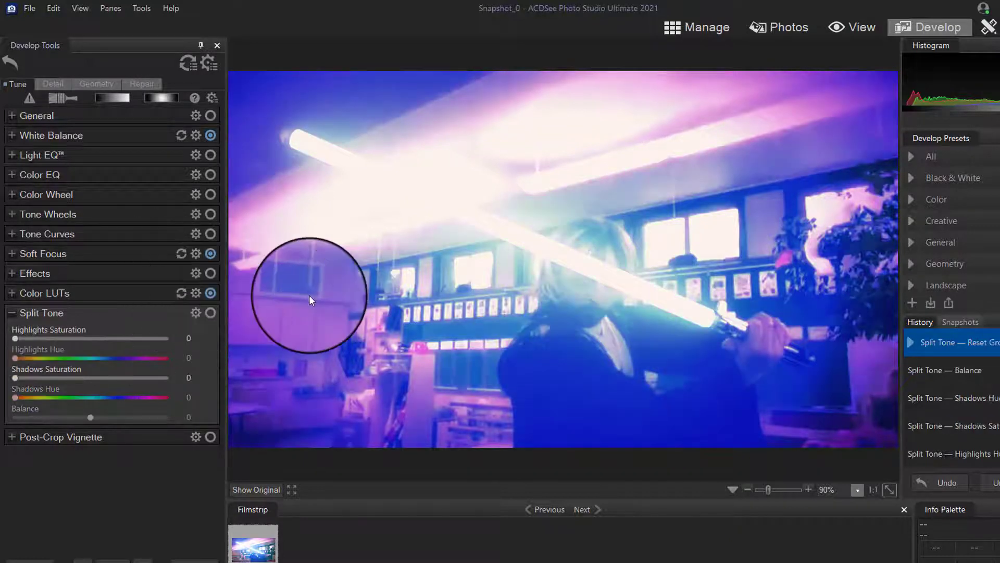
click(12, 313)
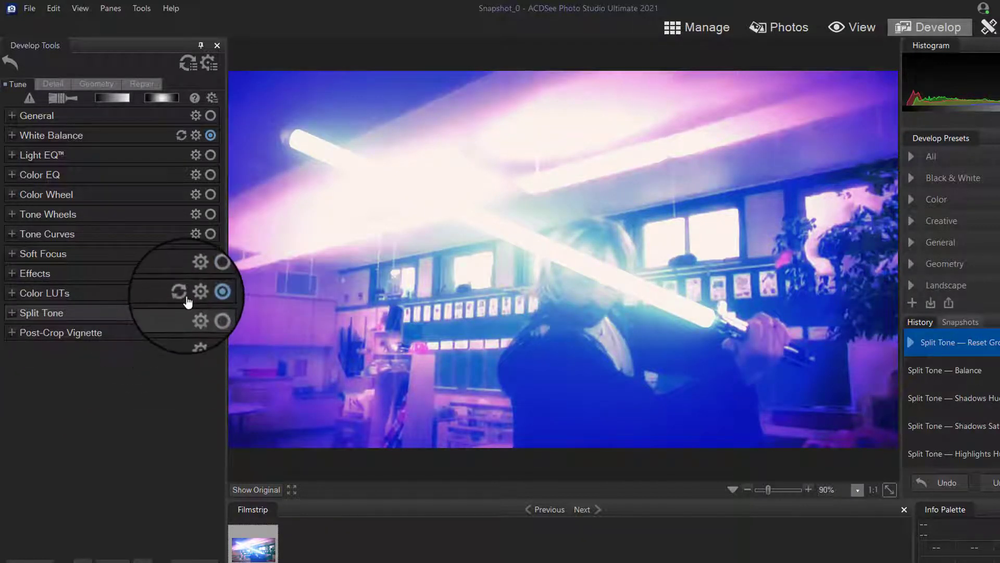
Deactivate the White Balance, Soft Focus and Color LUTs adjustments on the lightsaber image
click(210, 135)
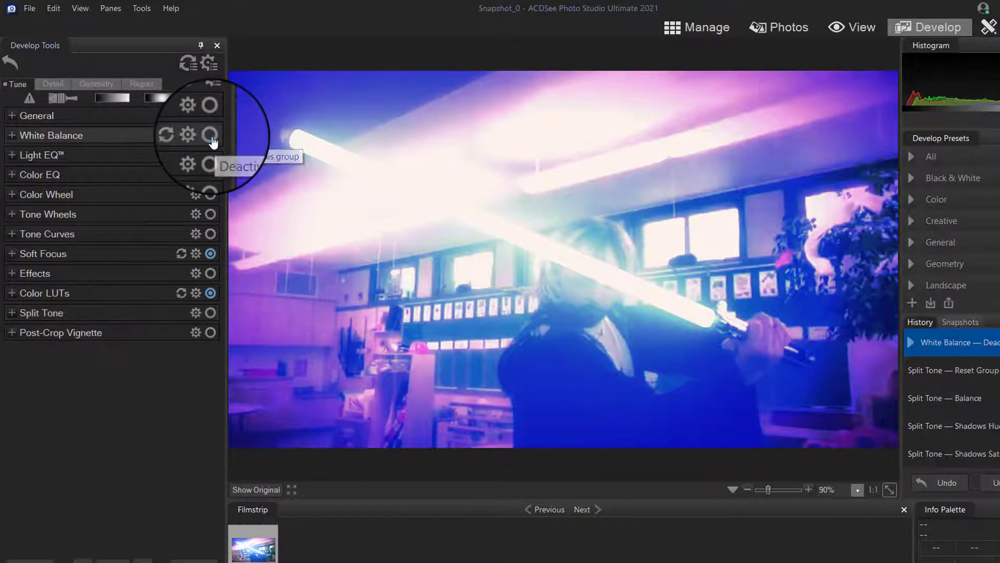
click(211, 255)
click(210, 294)
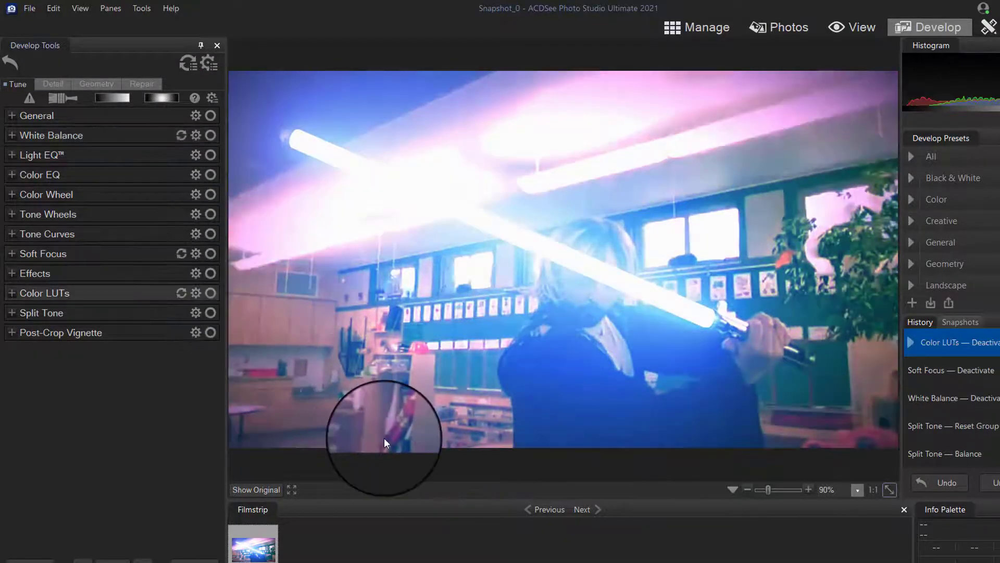
Try a Post-Crop Vignette with strength 60, radius 35, feathering 45 and roundness 54, and deactivate it
click(12, 332)
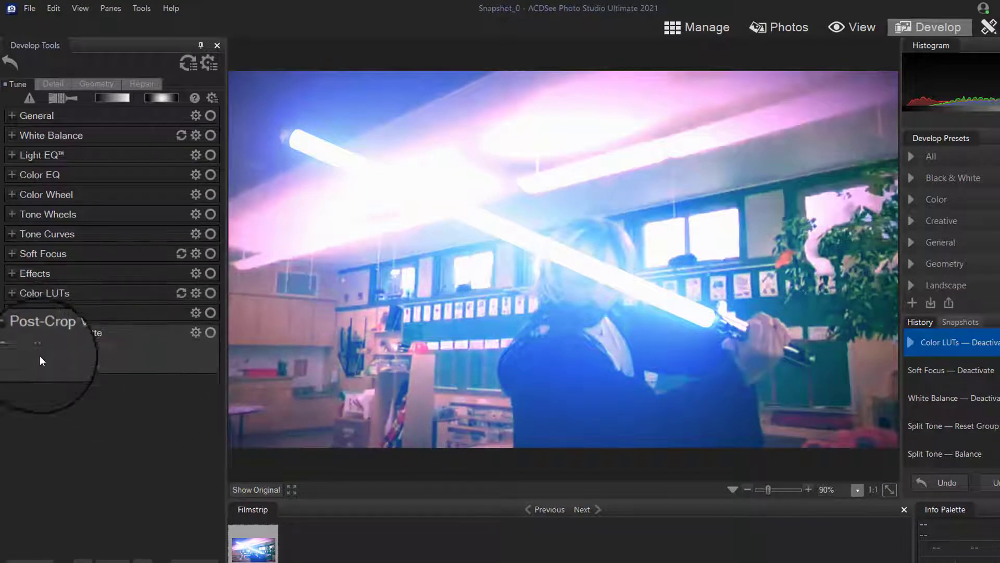
click(114, 358)
drag(114, 358, 137, 358)
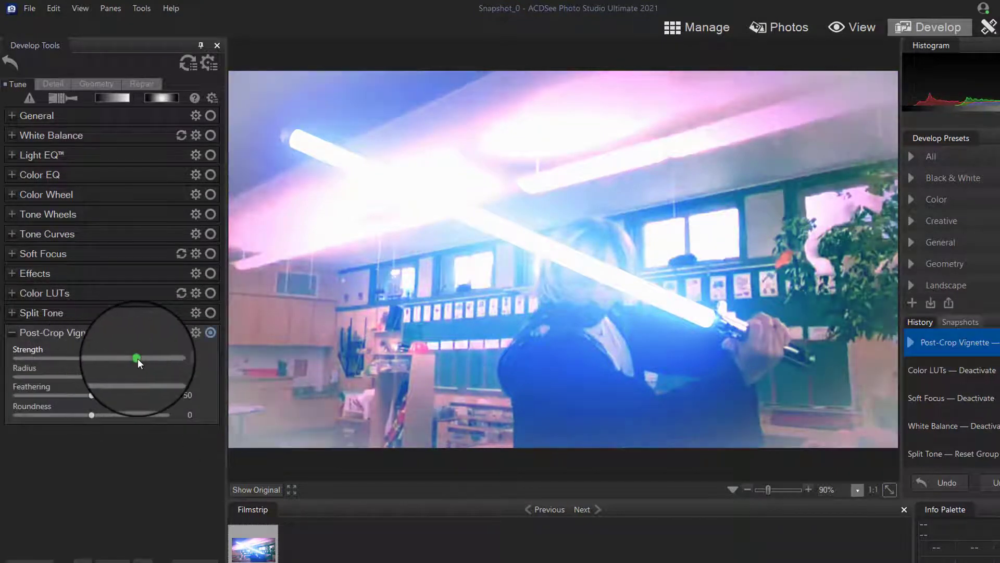
drag(86, 383, 152, 415)
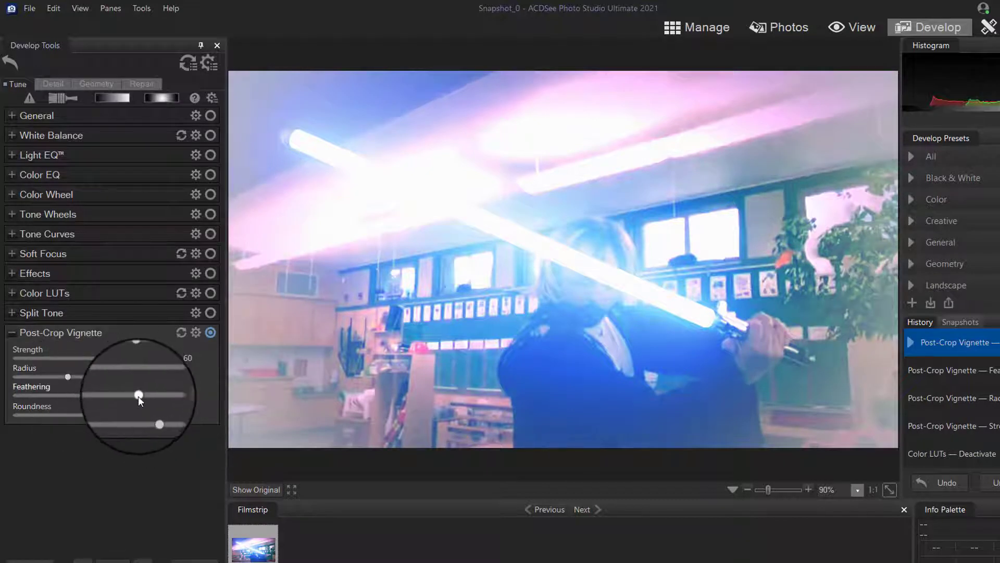
drag(10, 401, 130, 415)
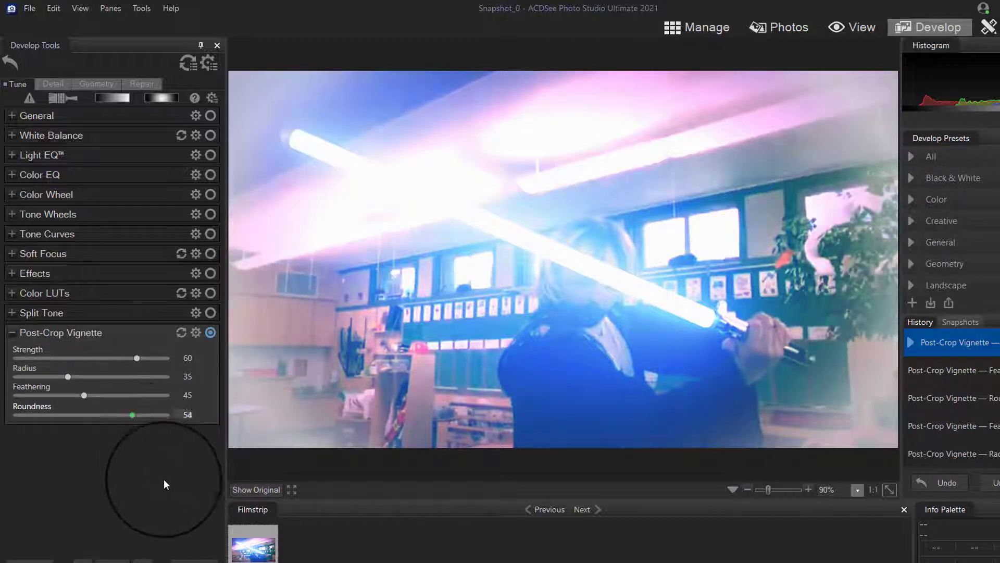
click(13, 336)
click(210, 332)
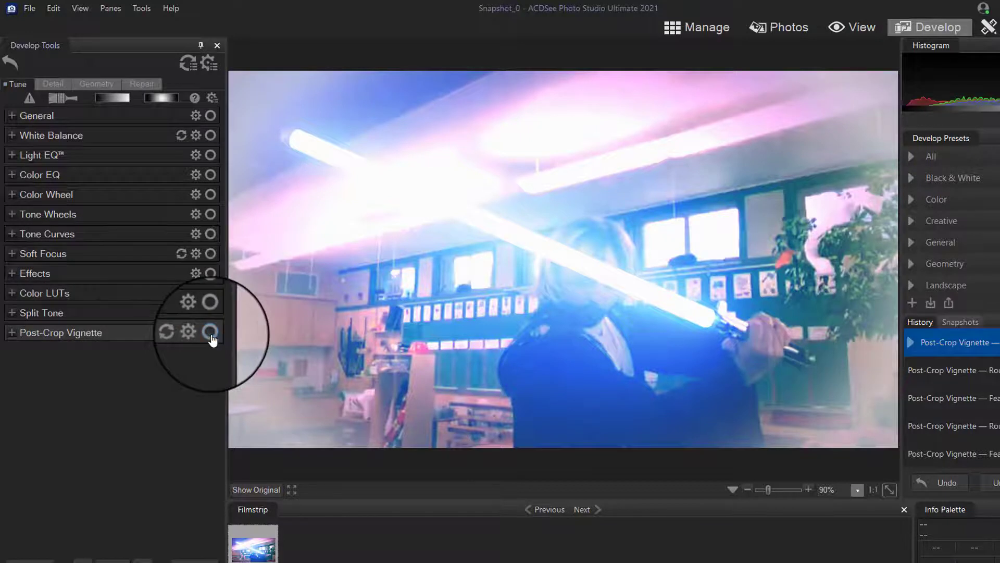
Center the detail preview on the figure's head and try Sharpening with amount 91, detail 91, threshold 35 and radius 14, finally lowering the radius
click(57, 83)
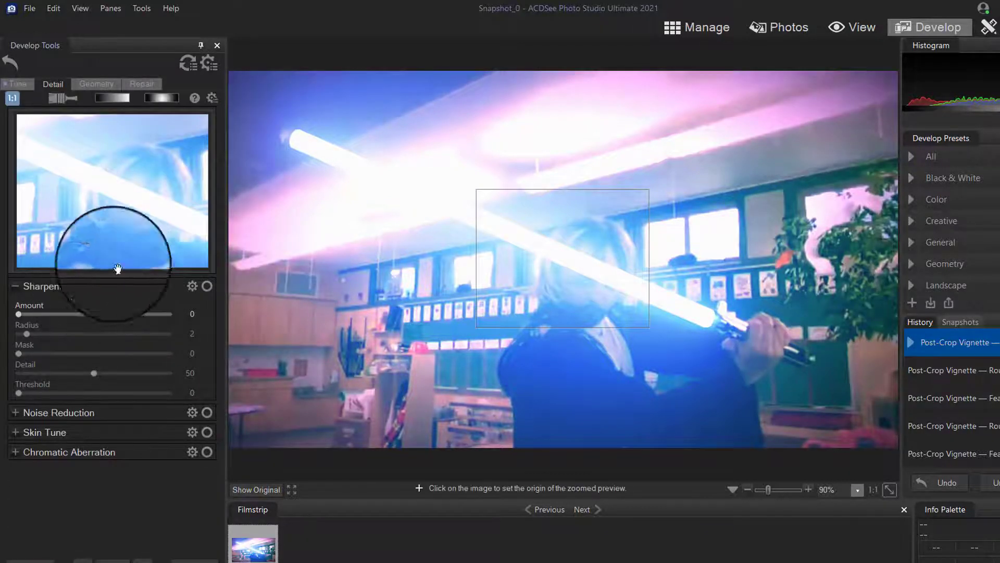
drag(538, 264, 576, 279)
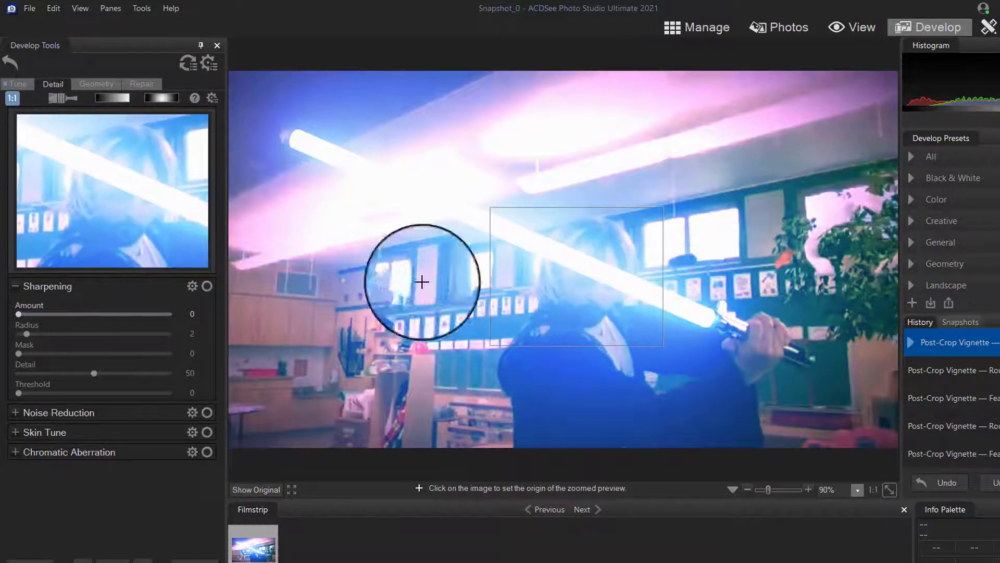
drag(21, 314, 155, 311)
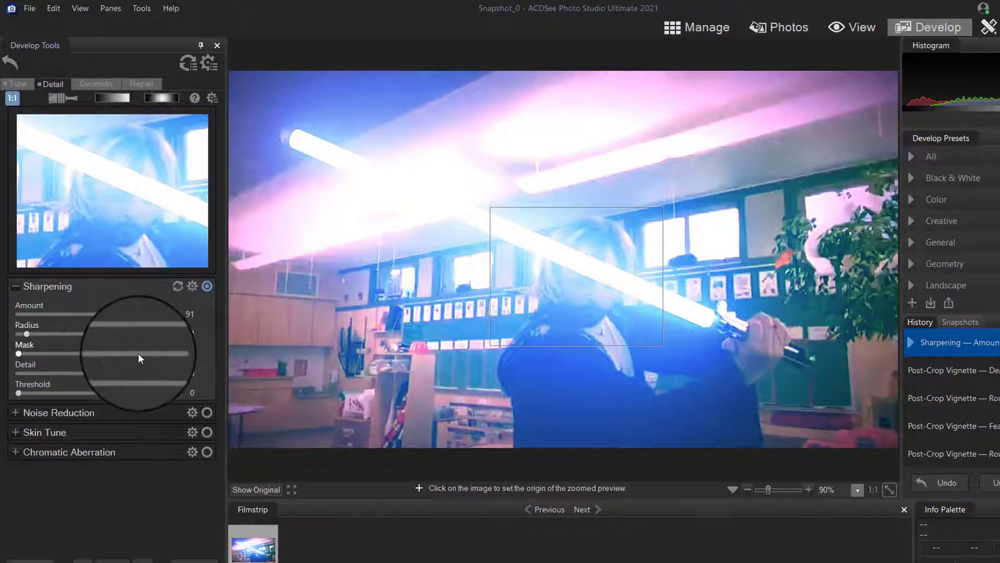
drag(29, 331, 126, 331)
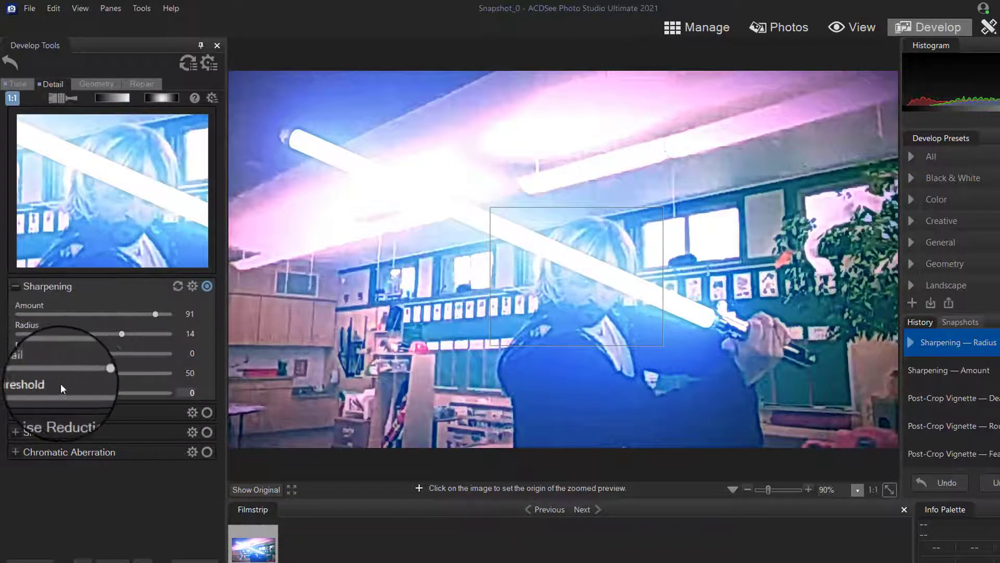
drag(94, 373, 156, 373)
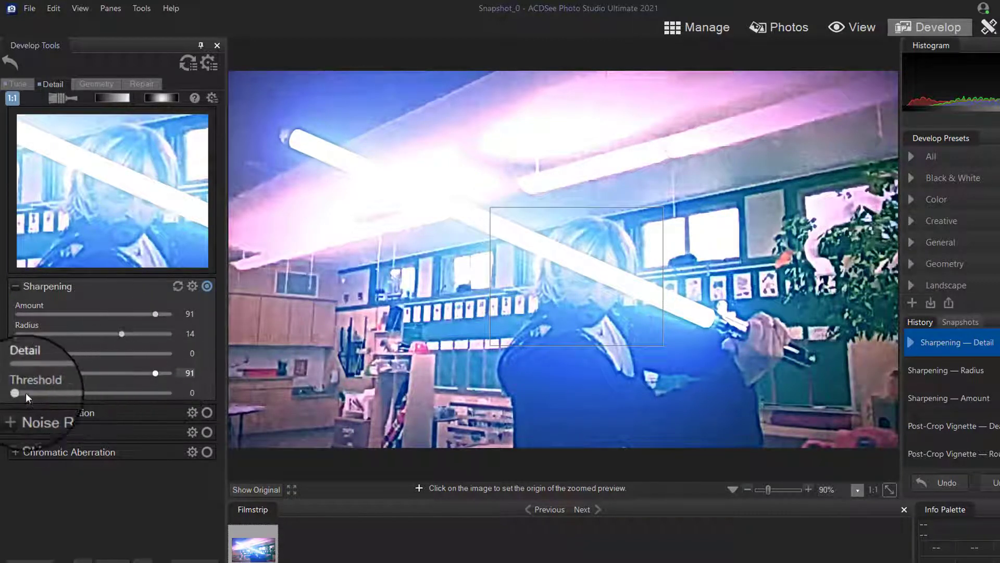
drag(10, 393, 102, 394)
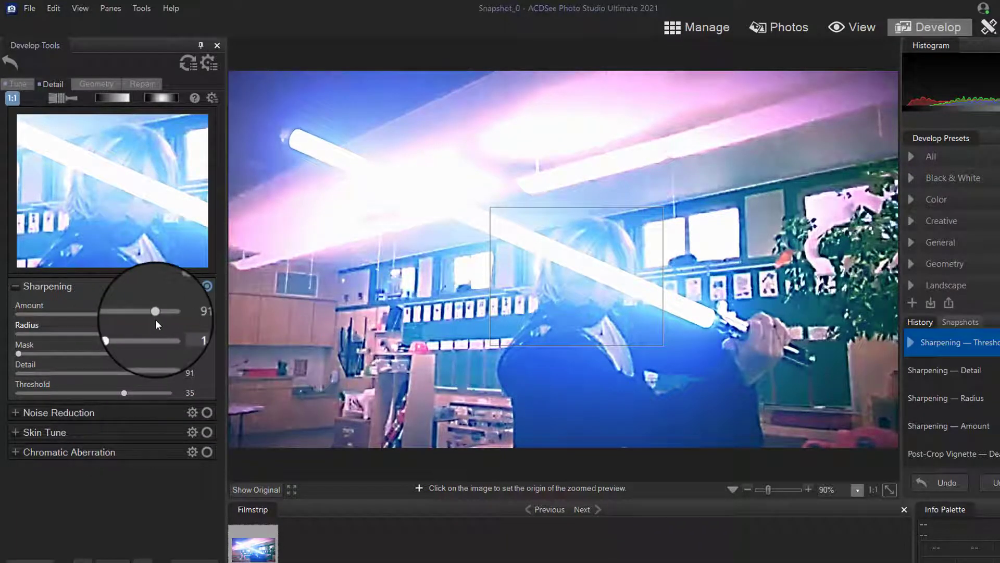
drag(123, 334, 77, 332)
Try Noise Reduction with luminance 46, color 63 and preserve detail 56
click(16, 415)
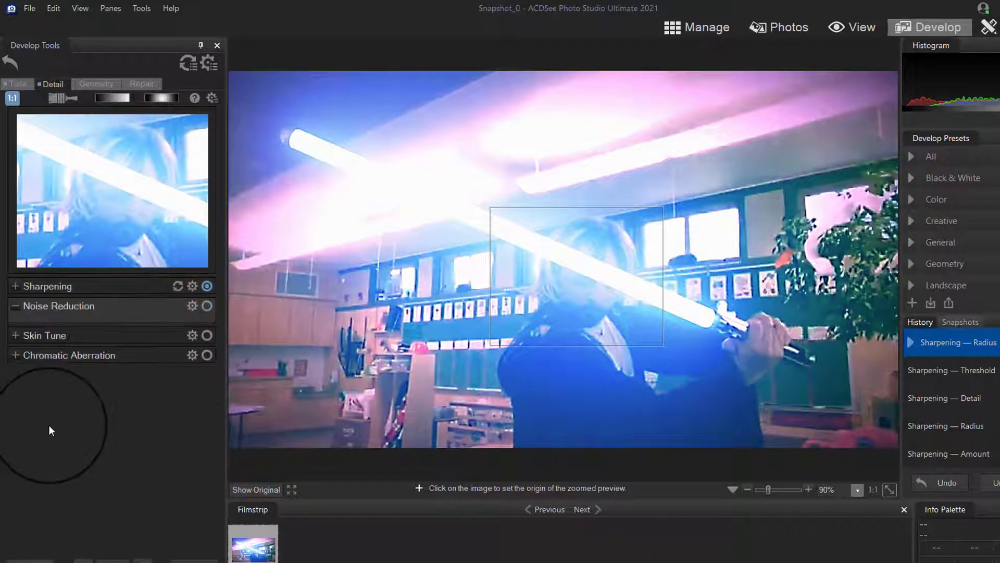
drag(23, 335, 113, 373)
click(22, 374)
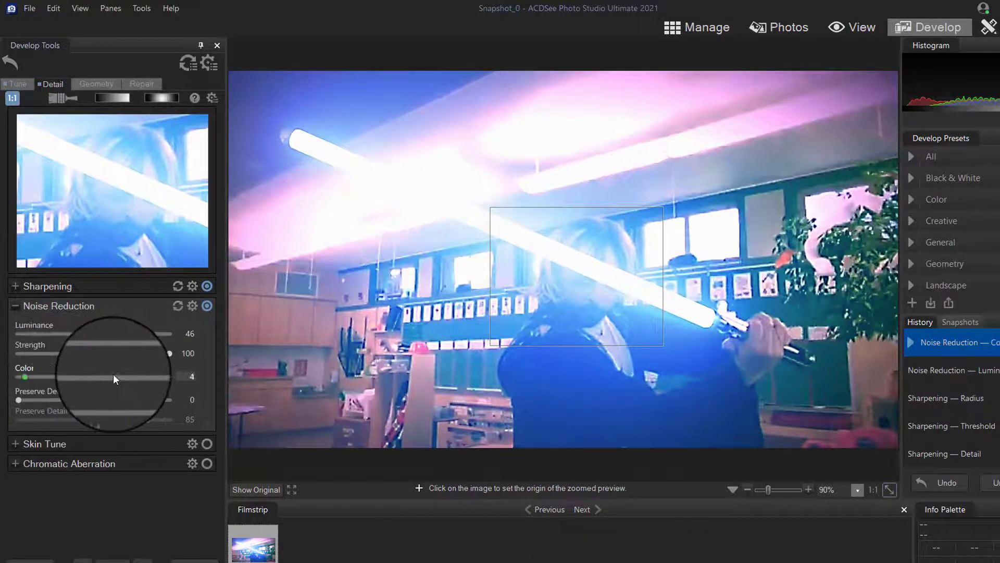
click(27, 398)
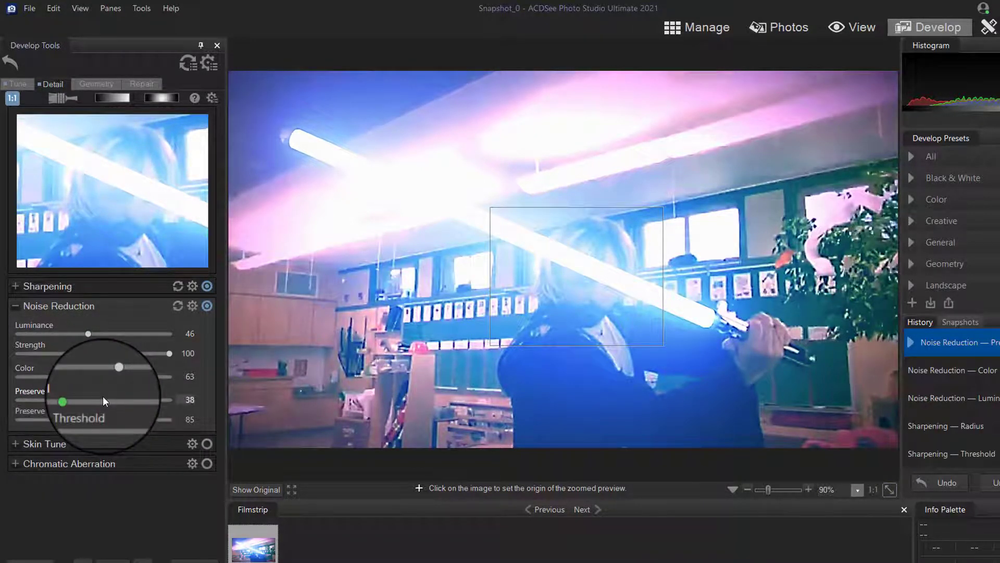
click(103, 396)
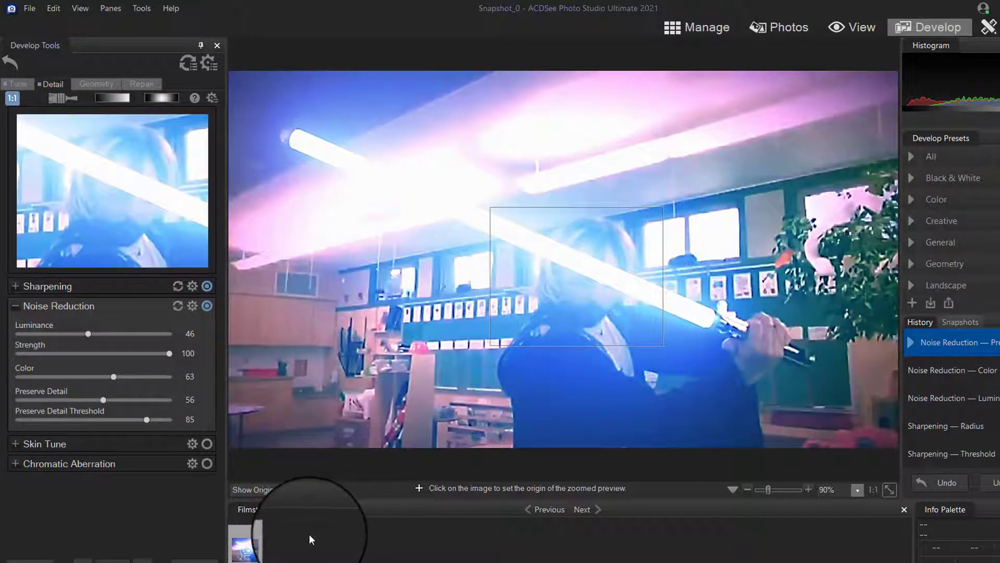
click(16, 309)
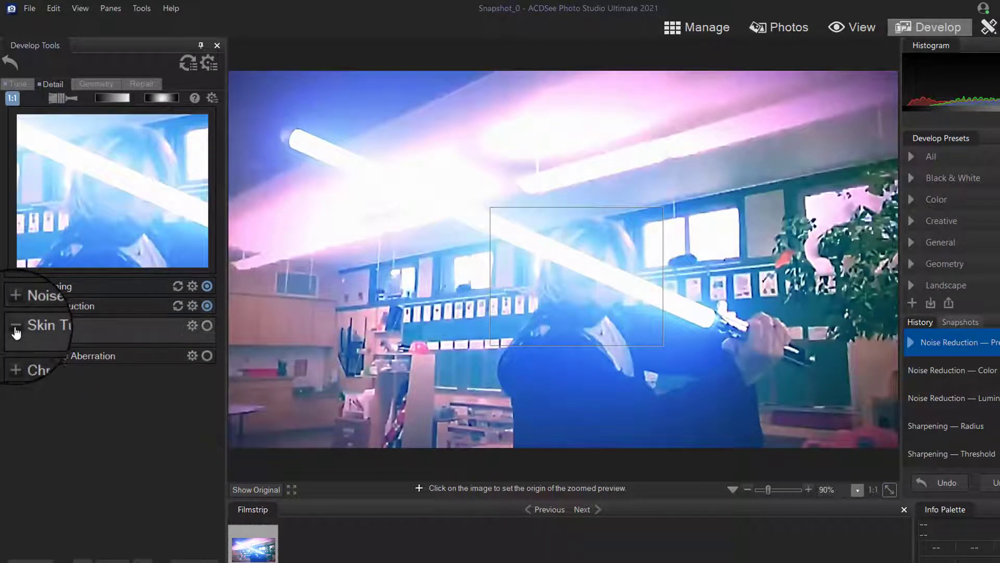
Try Skin Tune with smoothing 51, glow 50 and radius 87
click(14, 328)
drag(31, 354, 92, 355)
drag(21, 370, 93, 374)
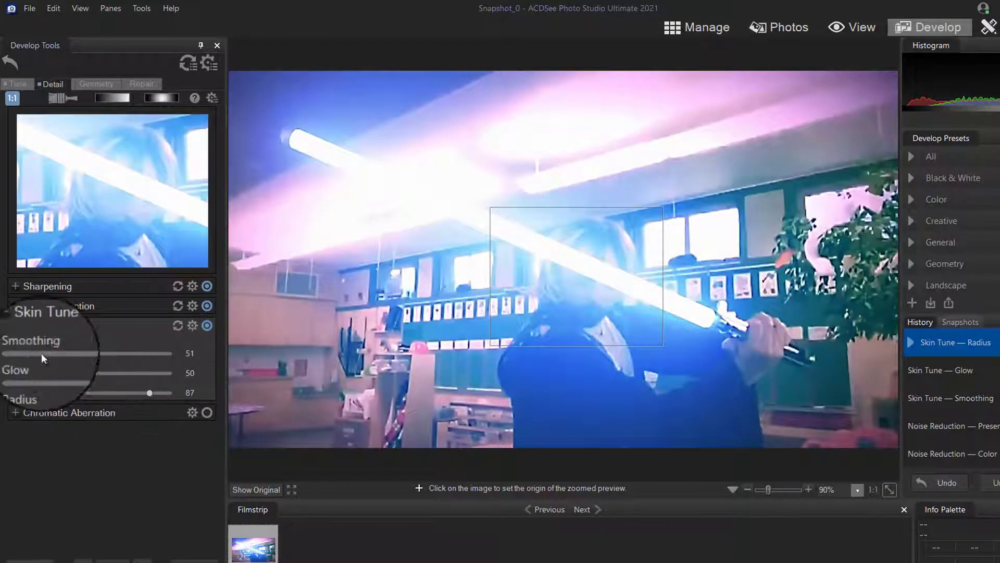
click(17, 330)
Try Chromatic Aberration with Fix Red/Cyan 97, Fix Blue/Yellow 84, defringe strength 93 and defringe color 93
click(16, 345)
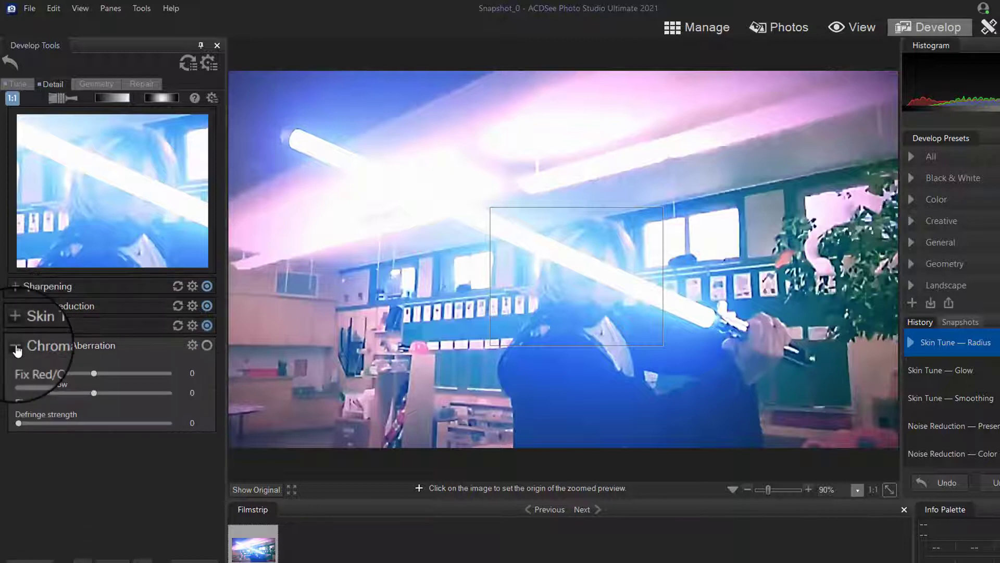
drag(96, 374, 167, 376)
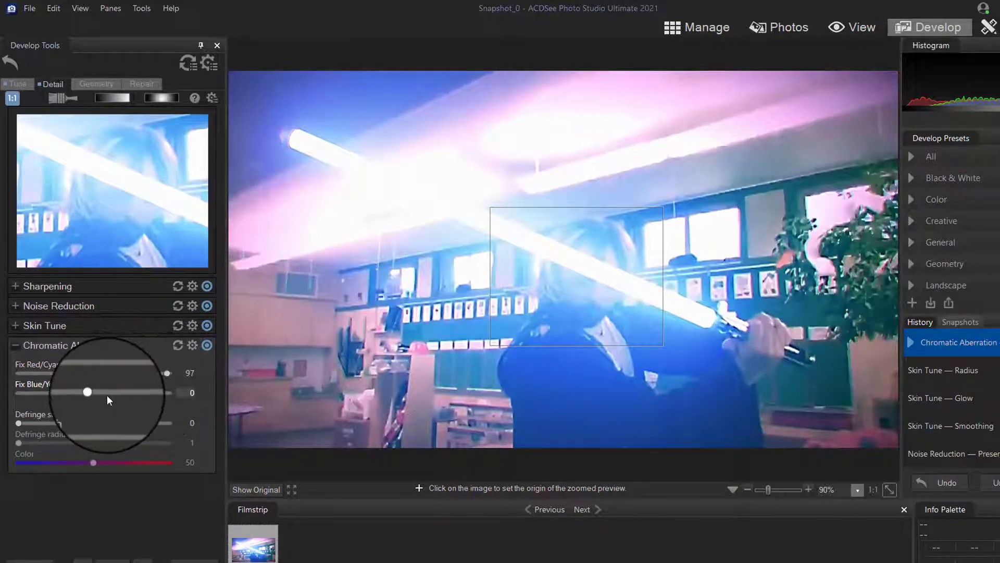
drag(104, 394, 157, 392)
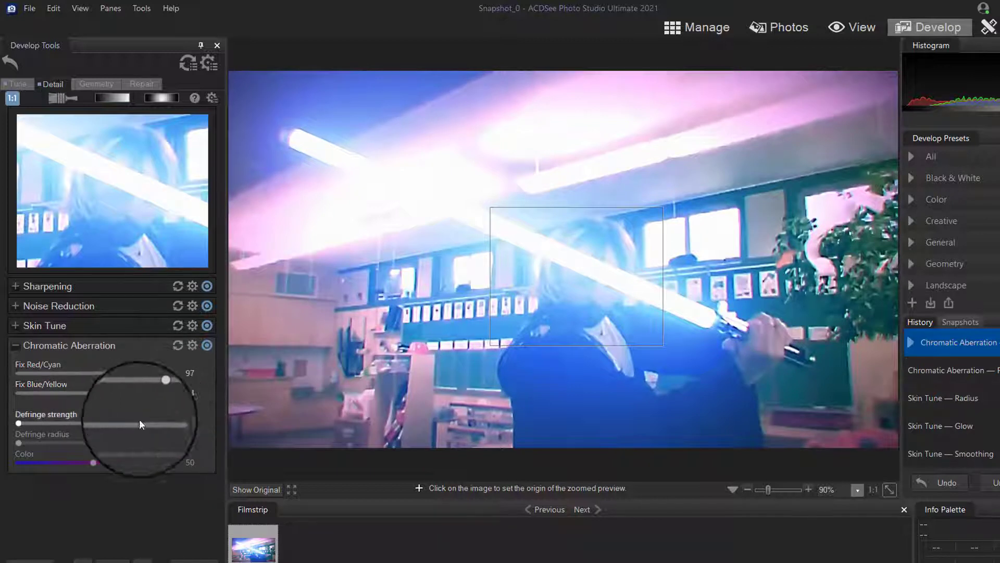
drag(20, 424, 158, 424)
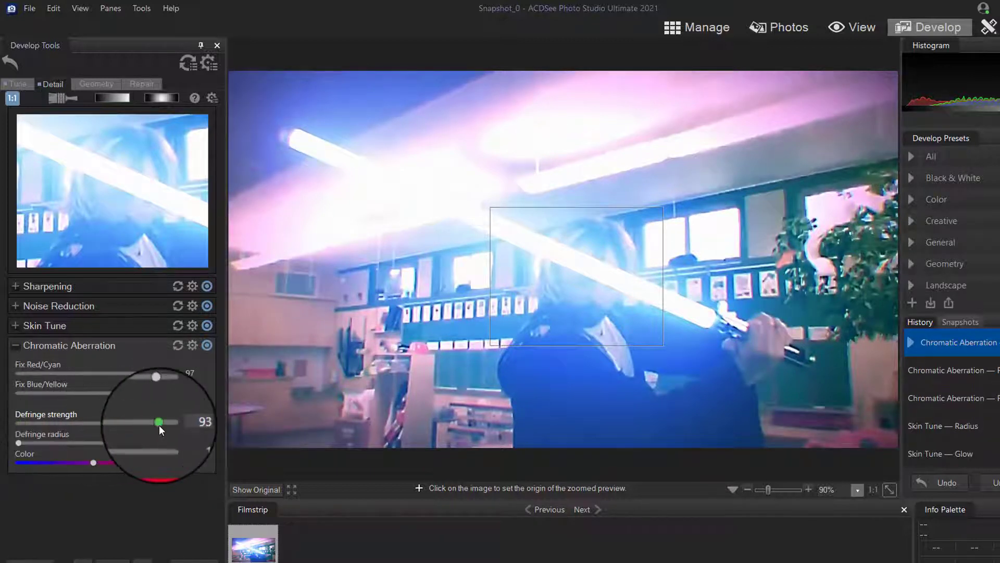
drag(93, 463, 133, 462)
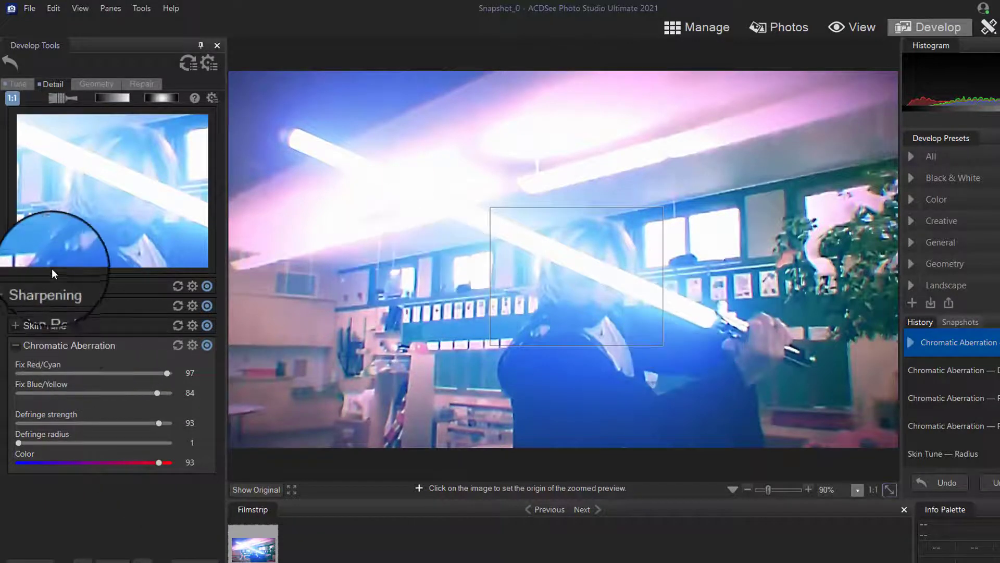
Reset the Sharpening, Noise Reduction, Skin Tune and Chromatic Aberration groups
click(176, 286)
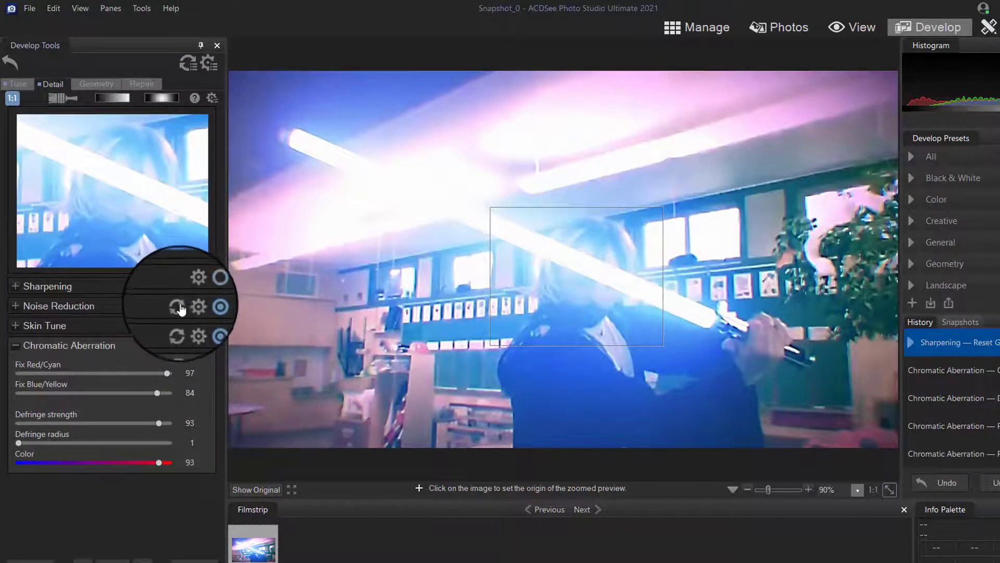
click(175, 305)
click(177, 325)
click(177, 344)
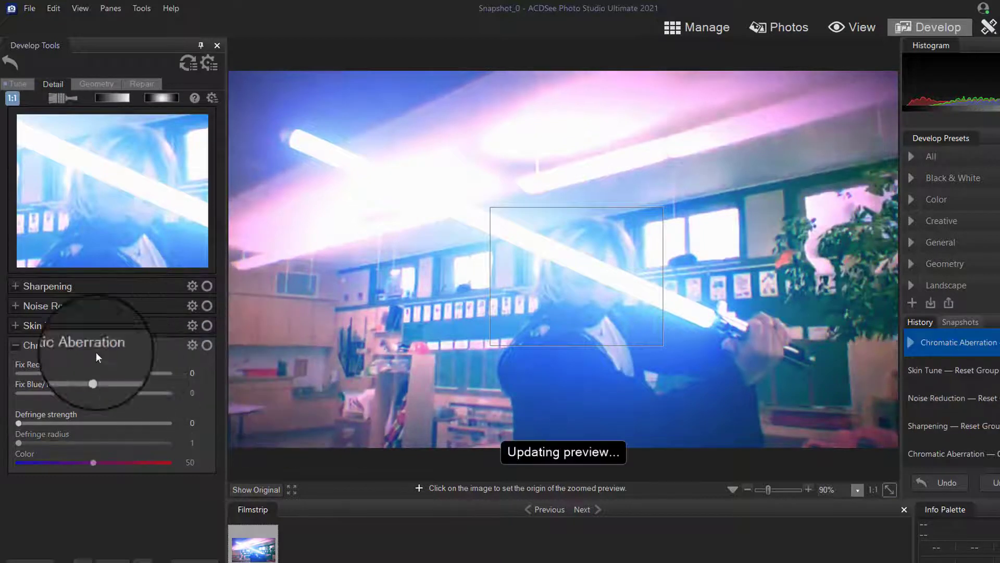
Define a crop area around the figure and the lower half of the lightsaber, and shift it to include the hilt
click(91, 84)
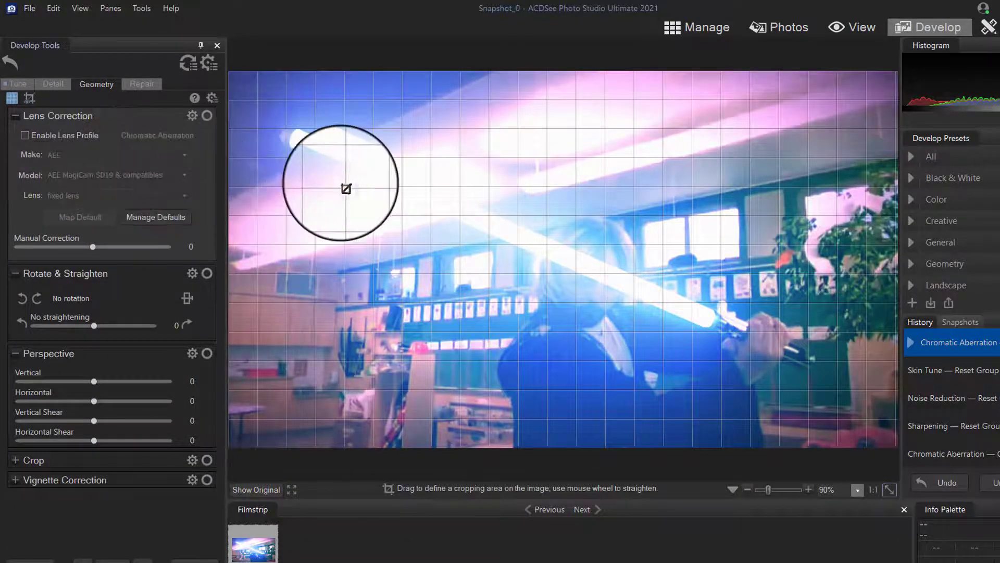
drag(342, 183, 761, 401)
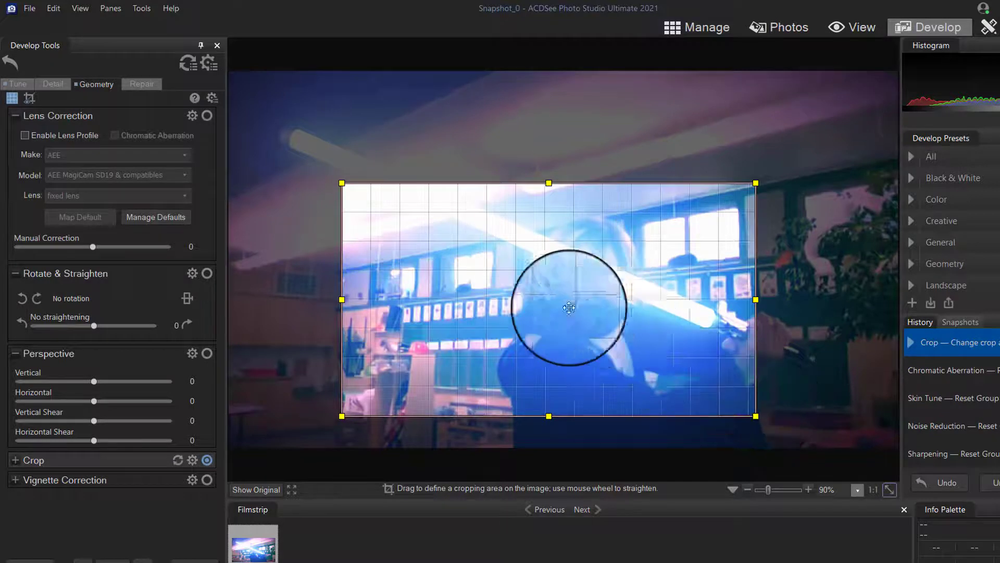
drag(558, 357, 592, 360)
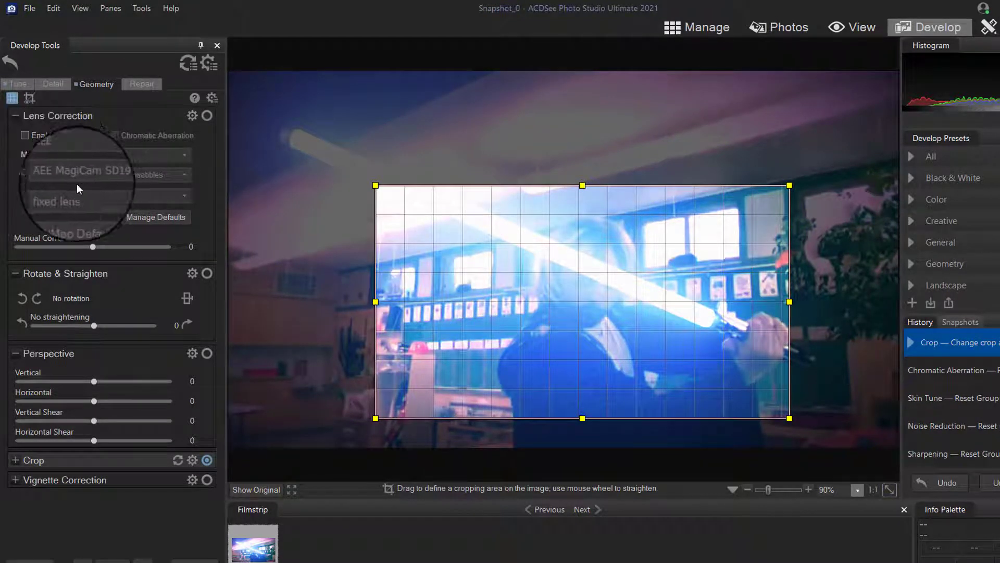
Try a vertical perspective correction of 14 and reset the Perspective group
click(16, 117)
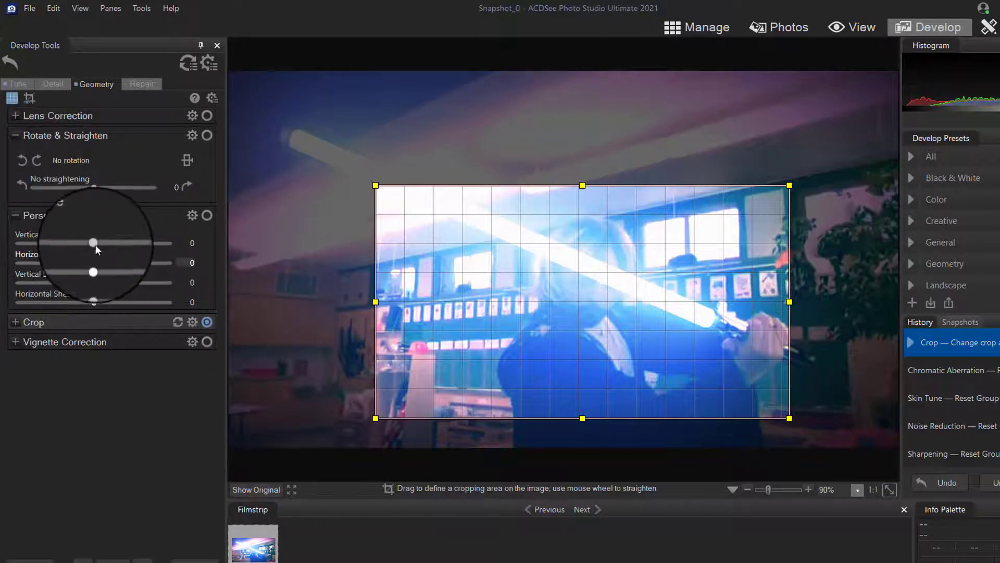
mouse_move(96, 245)
mouse_down()
mouse_move(134, 245)
mouse_move(37, 245)
mouse_move(105, 243)
mouse_up()
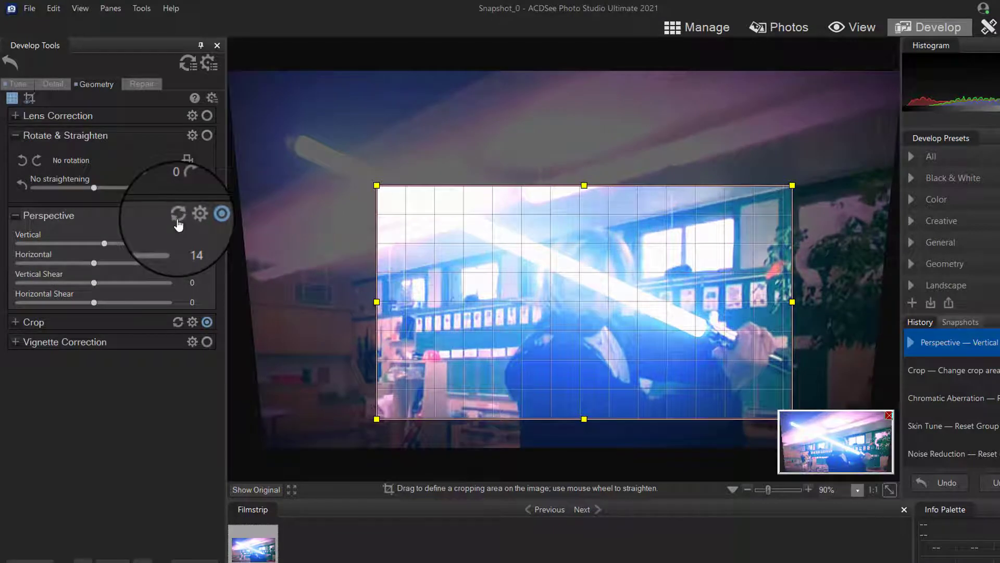
click(178, 222)
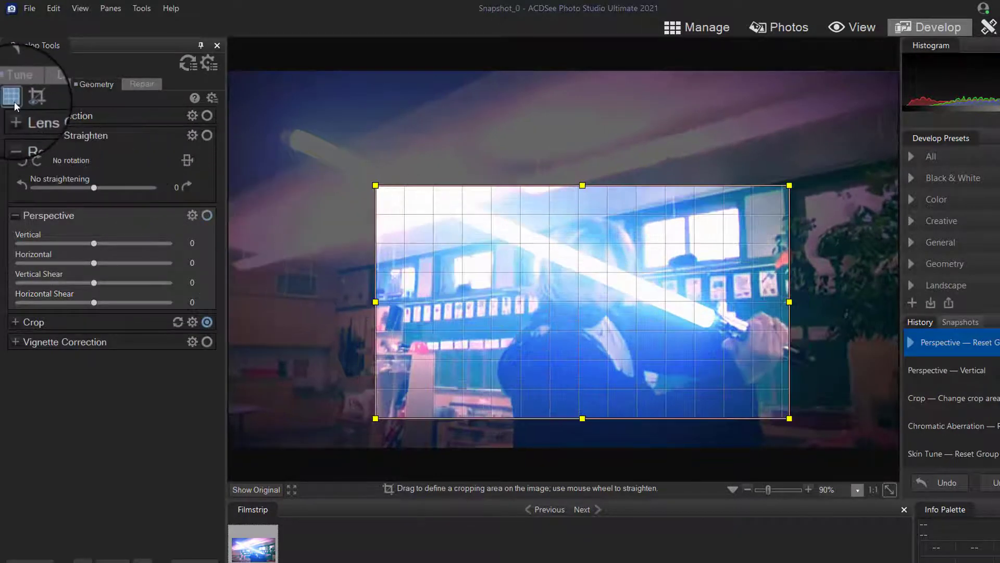
Hide the grid overlay on the image and reset all Develop settings to their defaults
click(14, 101)
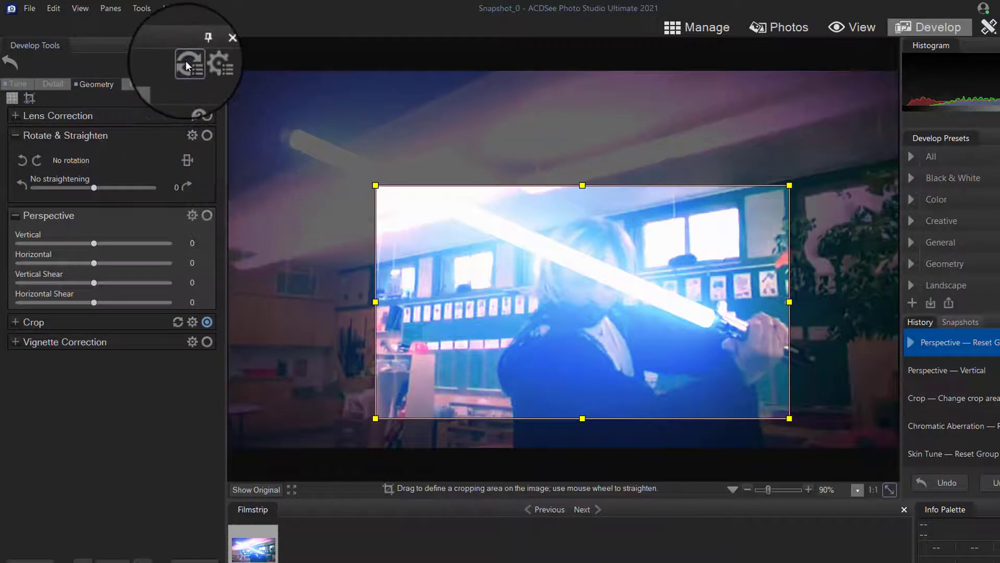
click(185, 60)
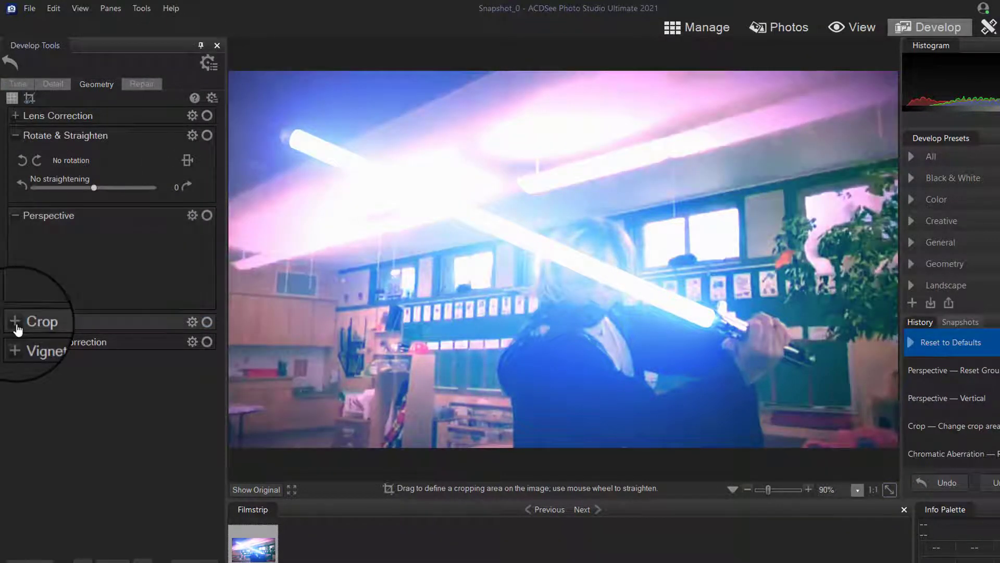
Define a crop area of about 496 x 279 pixels around the figure's head, keeping the original proportion
click(16, 325)
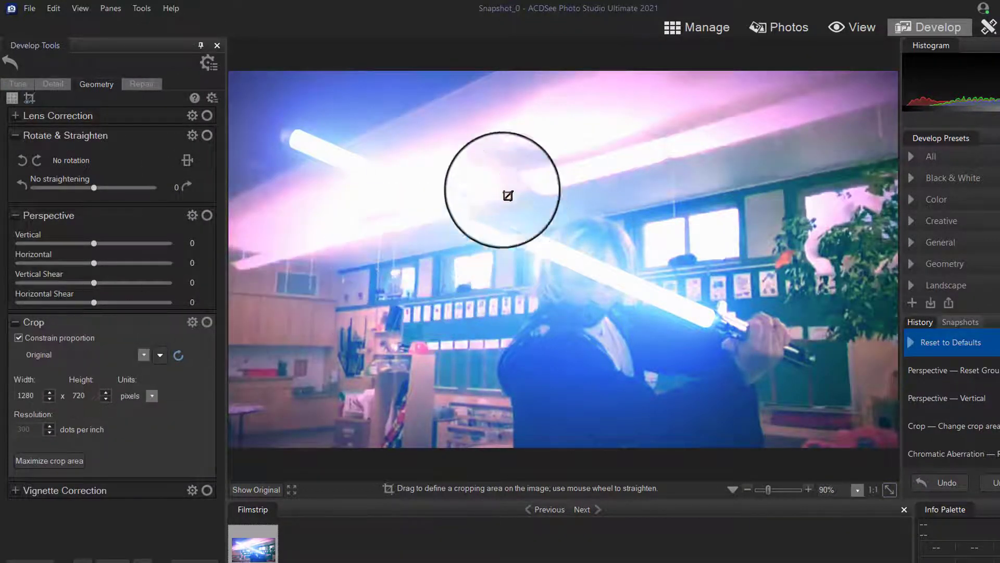
drag(476, 173, 699, 299)
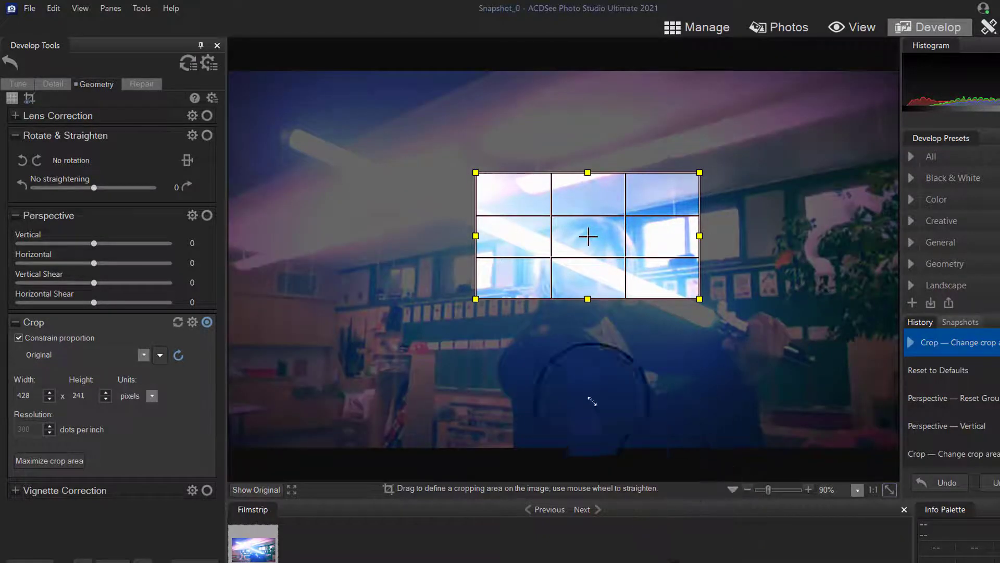
drag(592, 401, 736, 446)
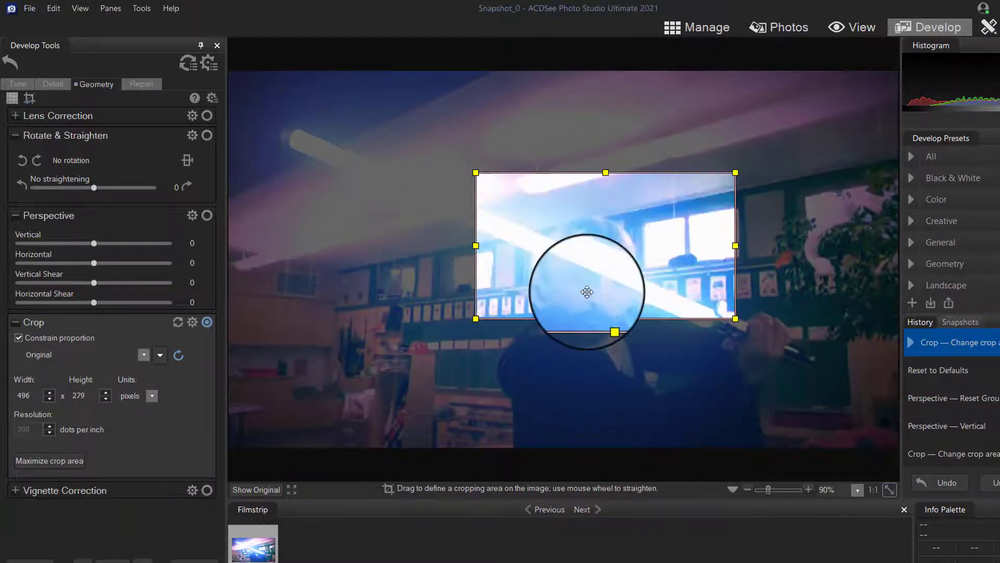
Reposition the crop area over the figure's head and chest and try a vignette correction strength of 54
drag(587, 292, 575, 349)
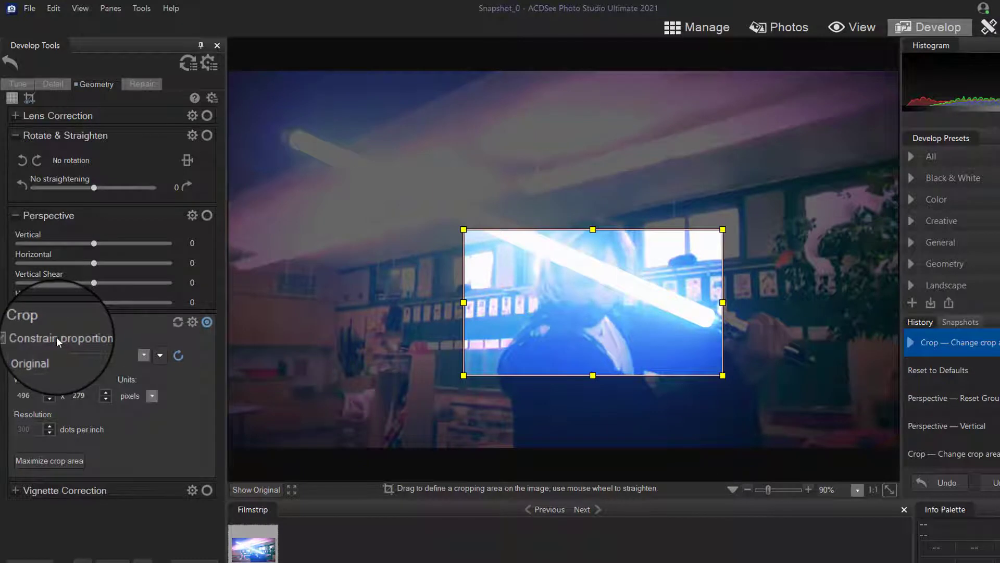
drag(603, 306, 593, 278)
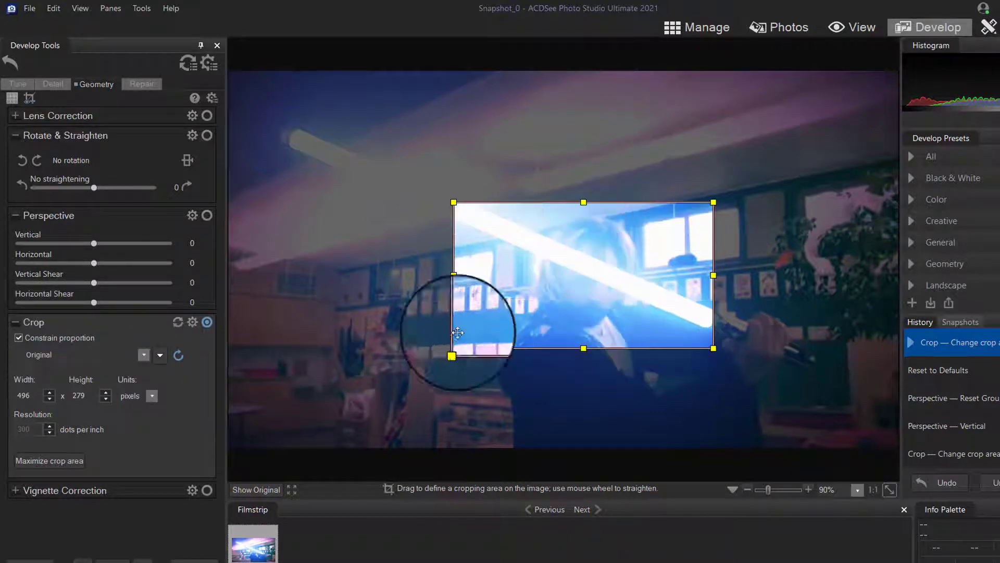
click(24, 490)
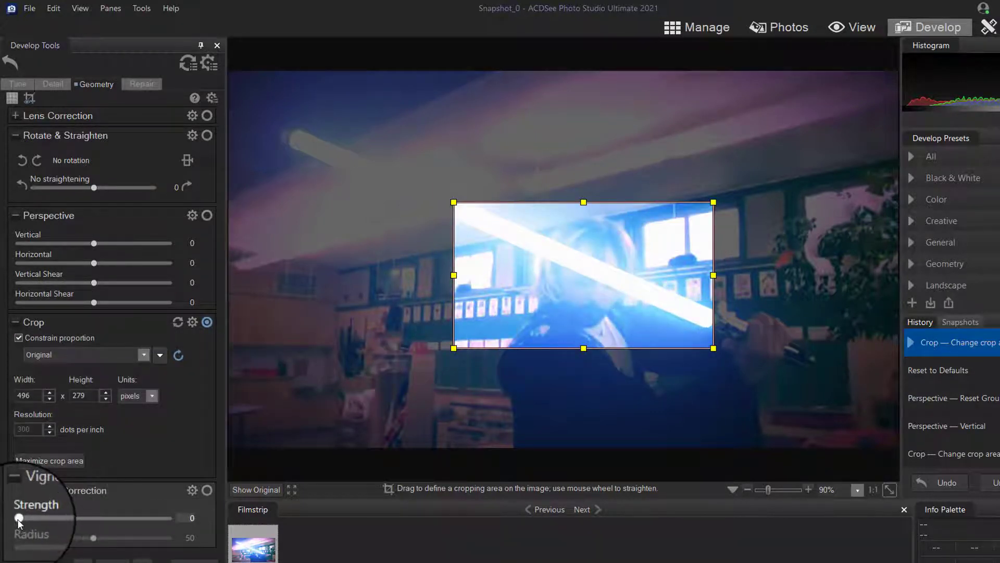
drag(16, 518, 100, 517)
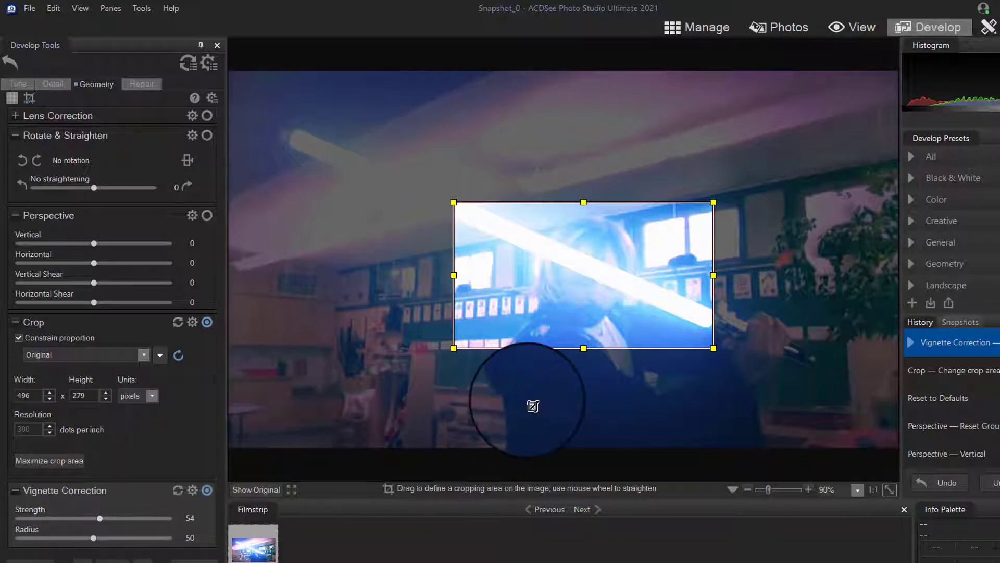
Collapse the Crop group and deactivate both the vignette correction and the crop
click(16, 324)
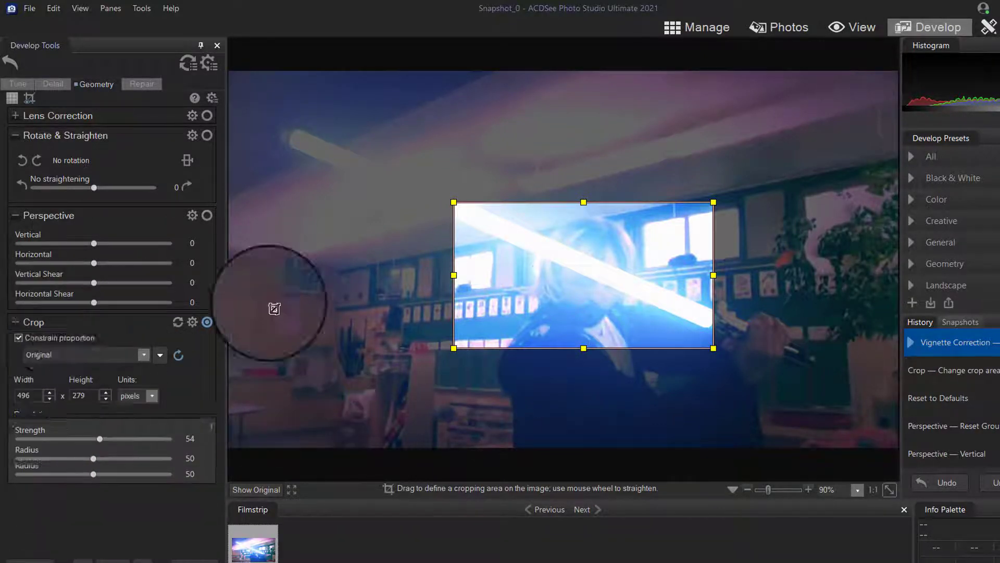
click(207, 350)
click(207, 322)
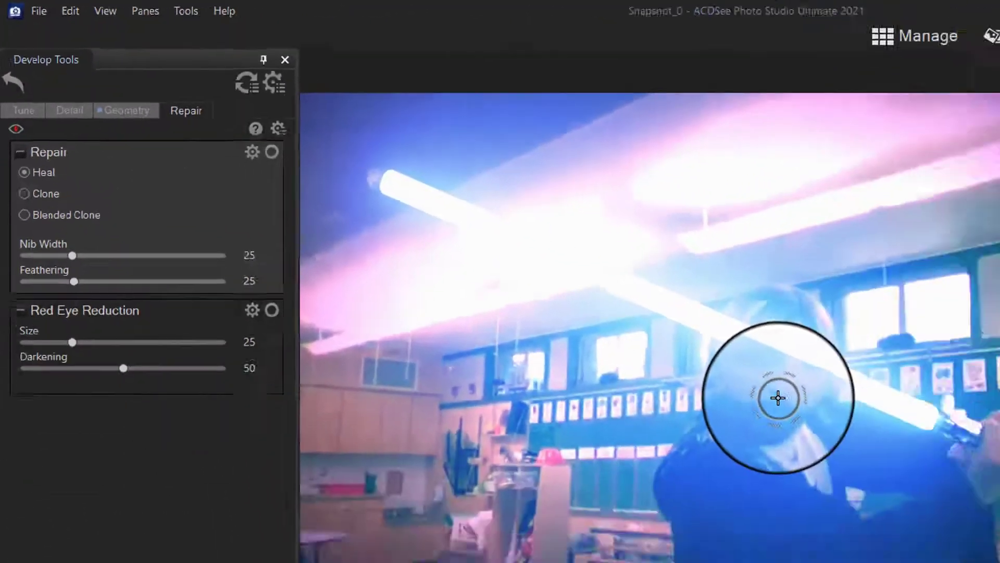
Try to heal a spot on the figure's face with the Heal tool at nib width 25 and feathering 25
click(778, 398)
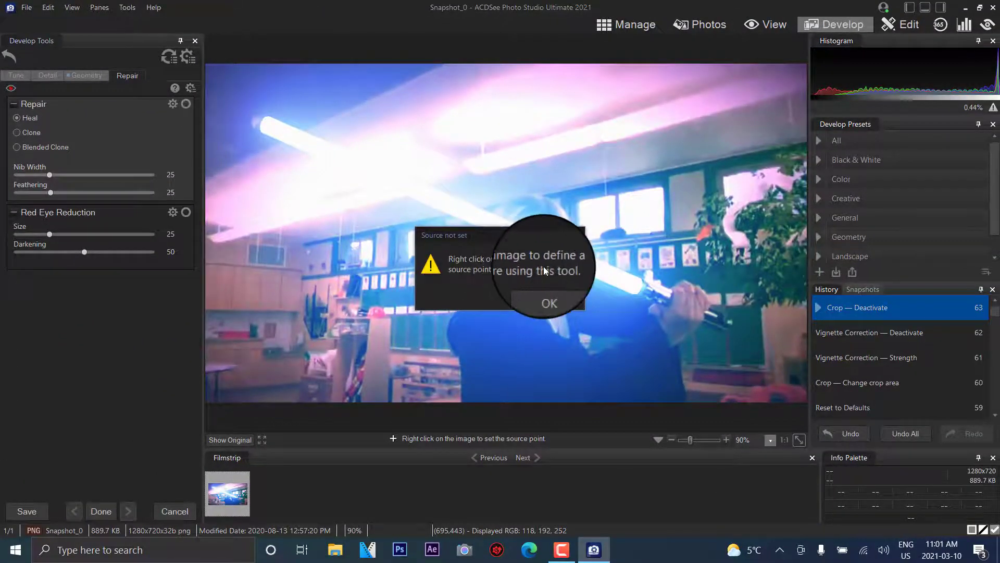
click(550, 301)
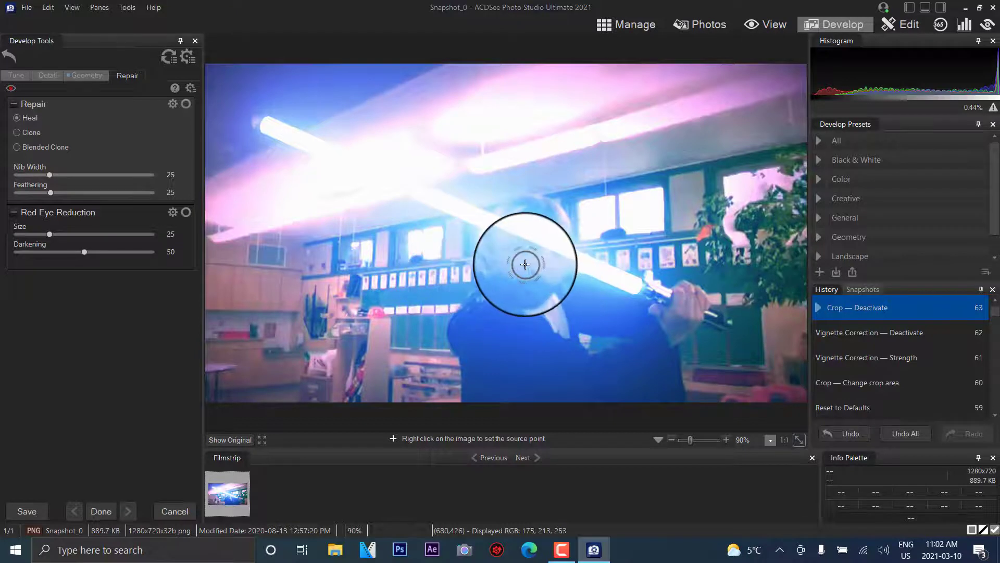
Apply the Glow develop preset to the lightsaber image in the filmstrip
right_click(225, 492)
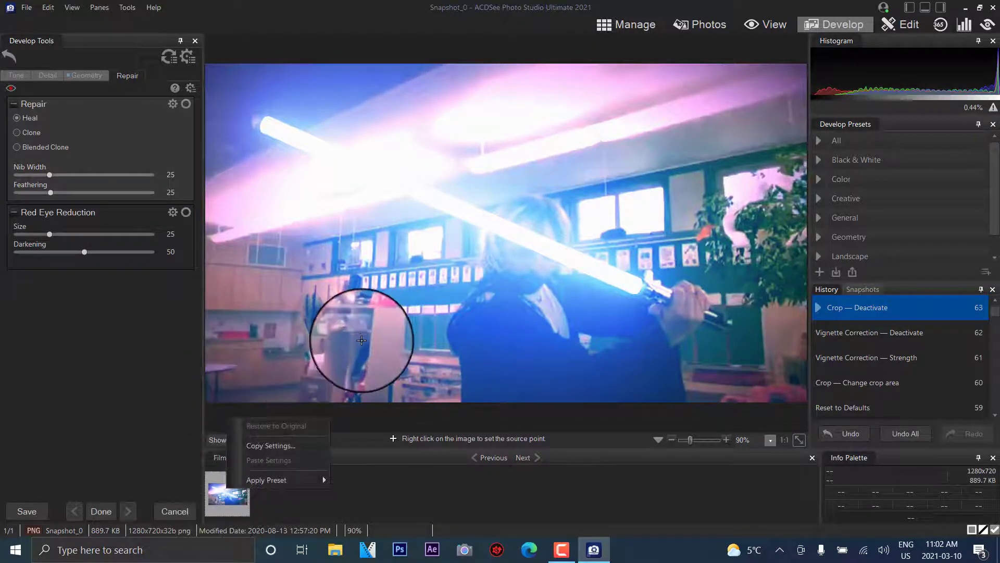
mouse_move(264, 481)
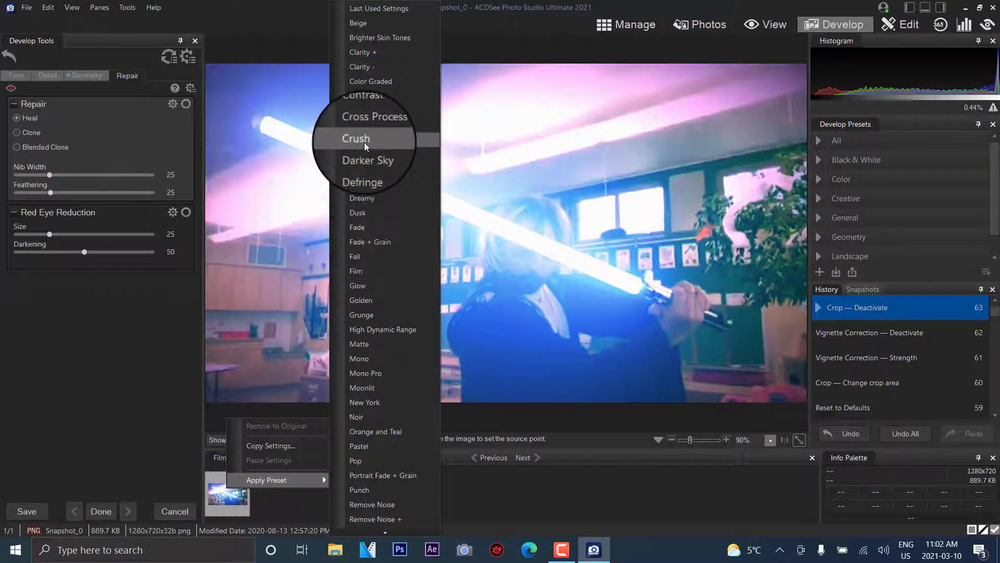
click(360, 288)
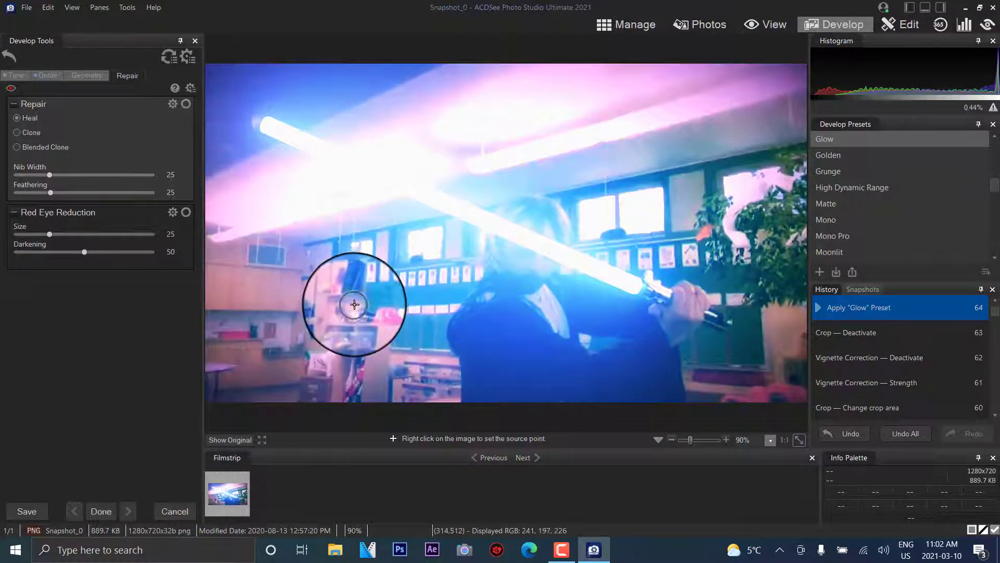
Set the repair mode to Clone and apply the New York develop preset to the lightsaber image
click(20, 134)
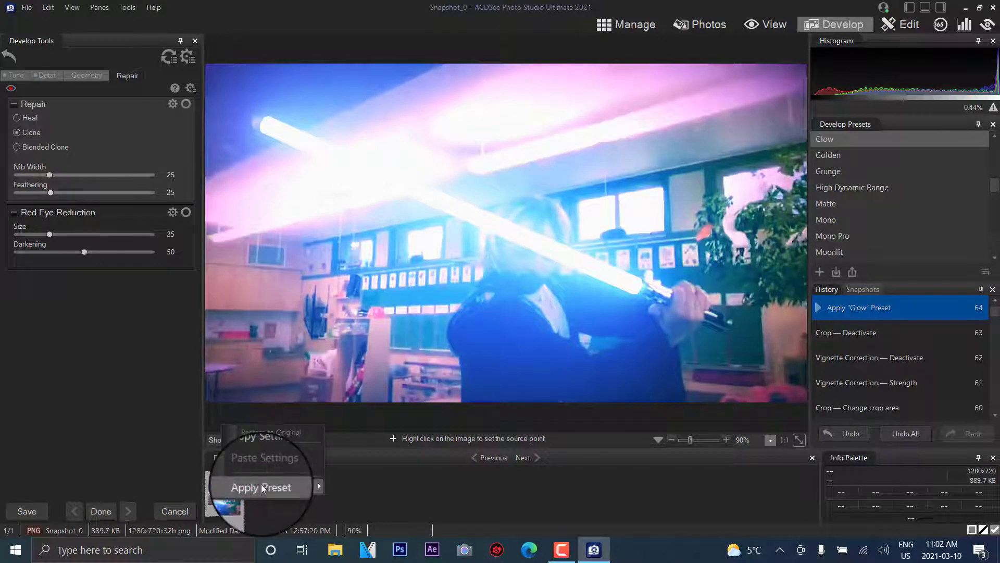
mouse_move(276, 486)
click(374, 404)
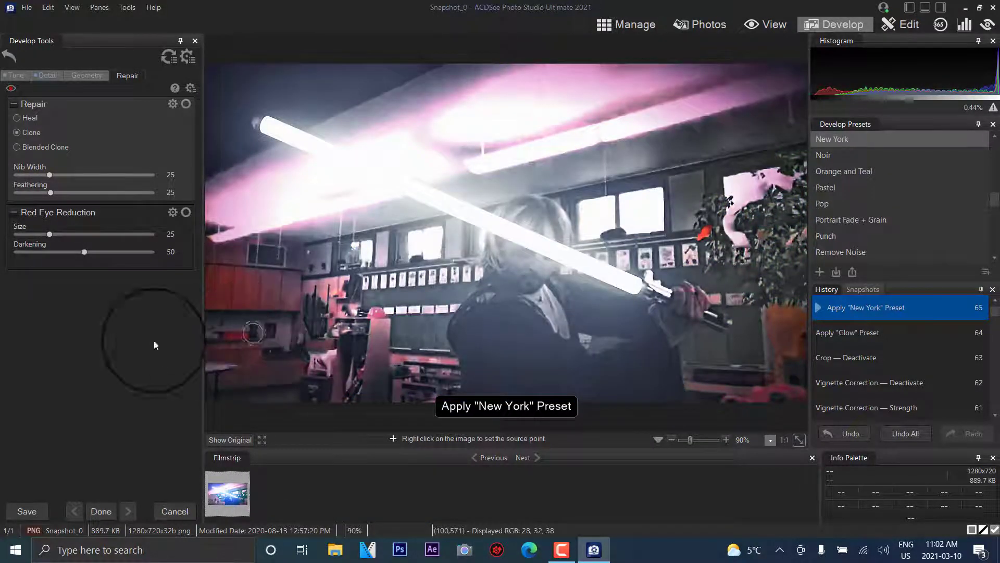
Try the Retro develop preset on the image and reset all Develop settings to their defaults
right_click(233, 488)
mouse_move(275, 479)
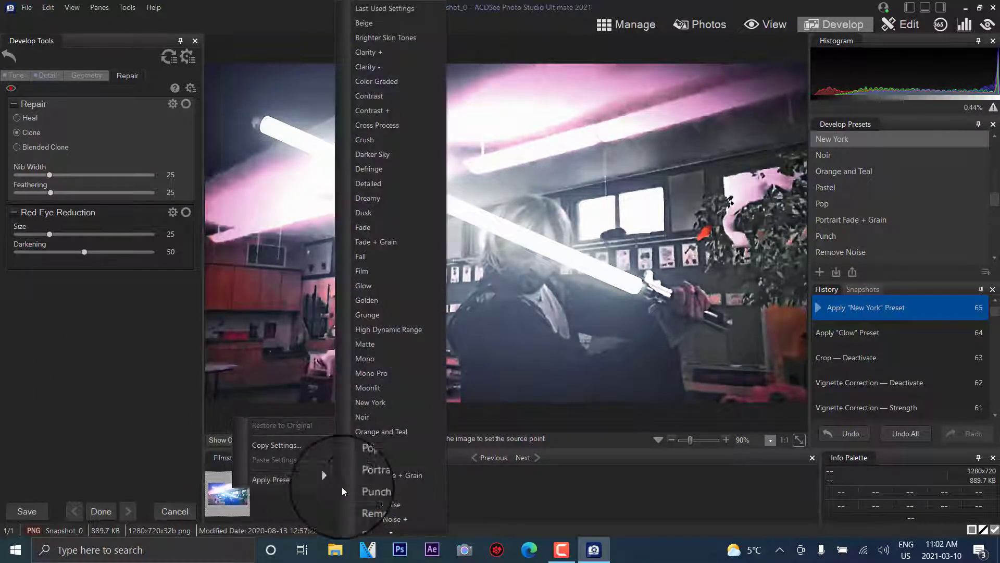
scroll(368, 494, down, 3)
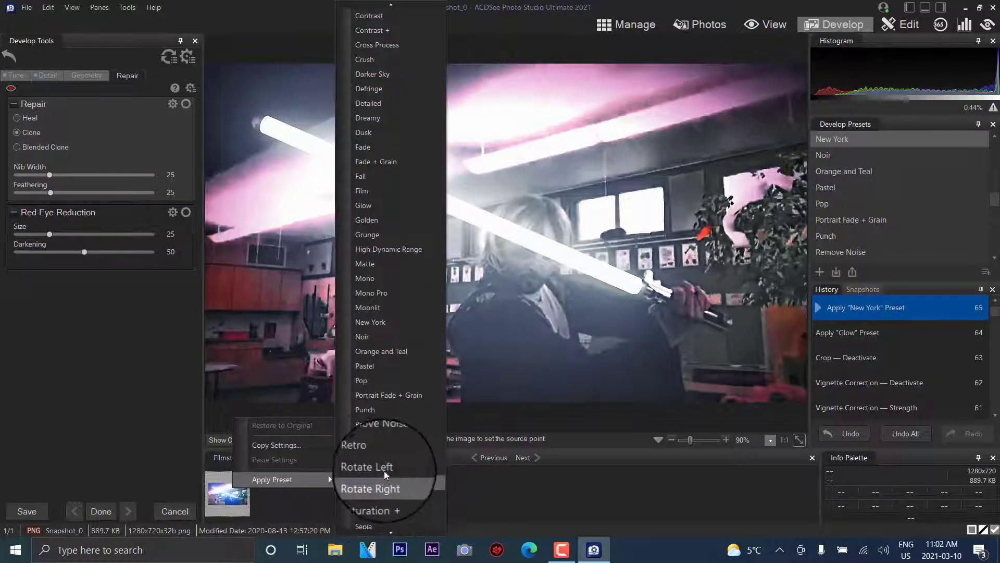
click(380, 454)
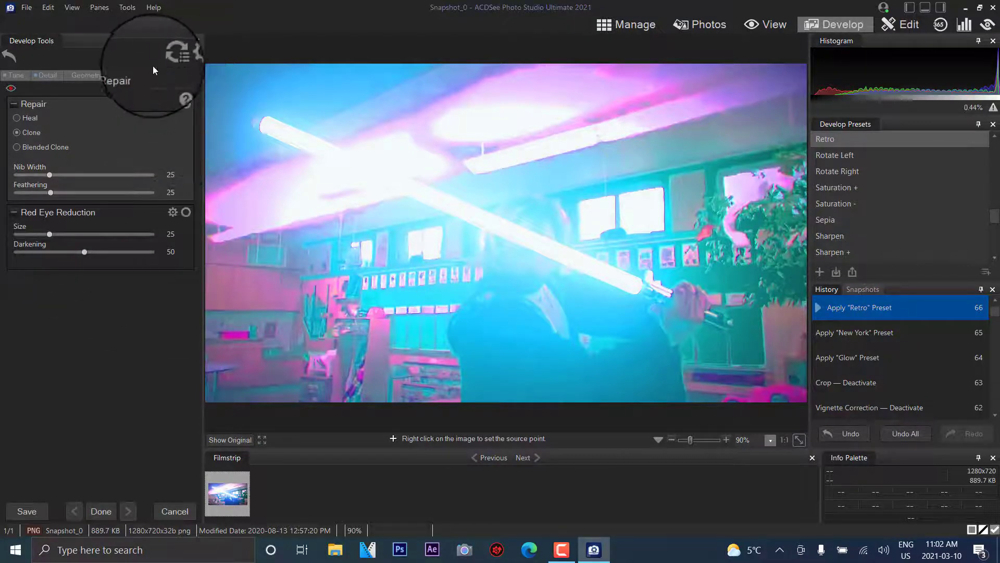
click(167, 59)
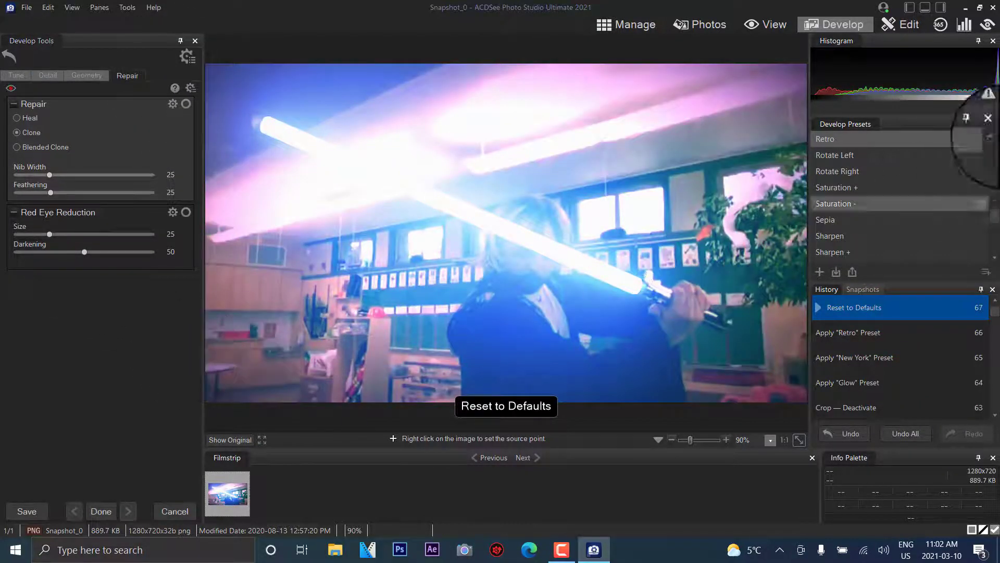
Switch to Edit mode and open the Special Effects gallery
click(901, 24)
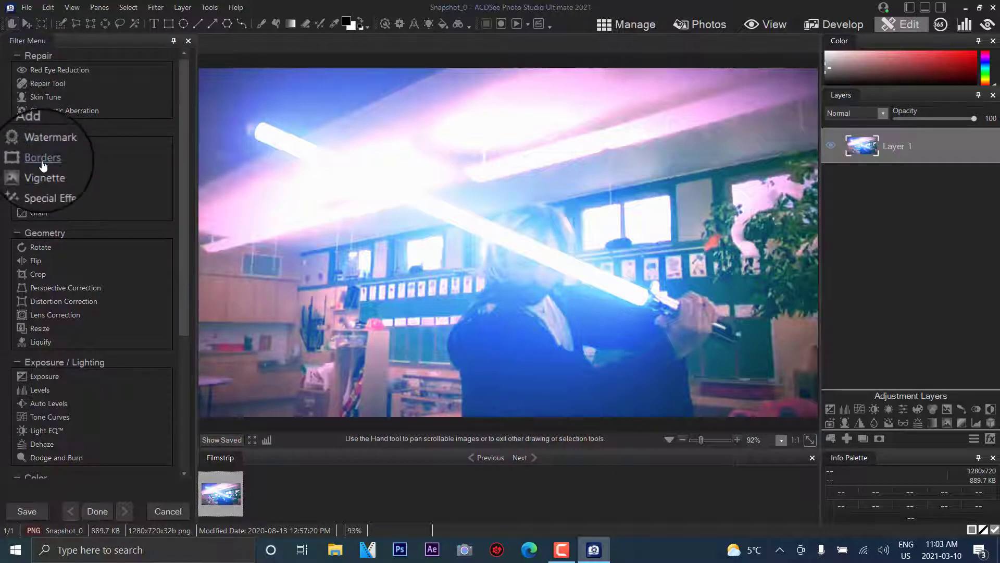
click(42, 188)
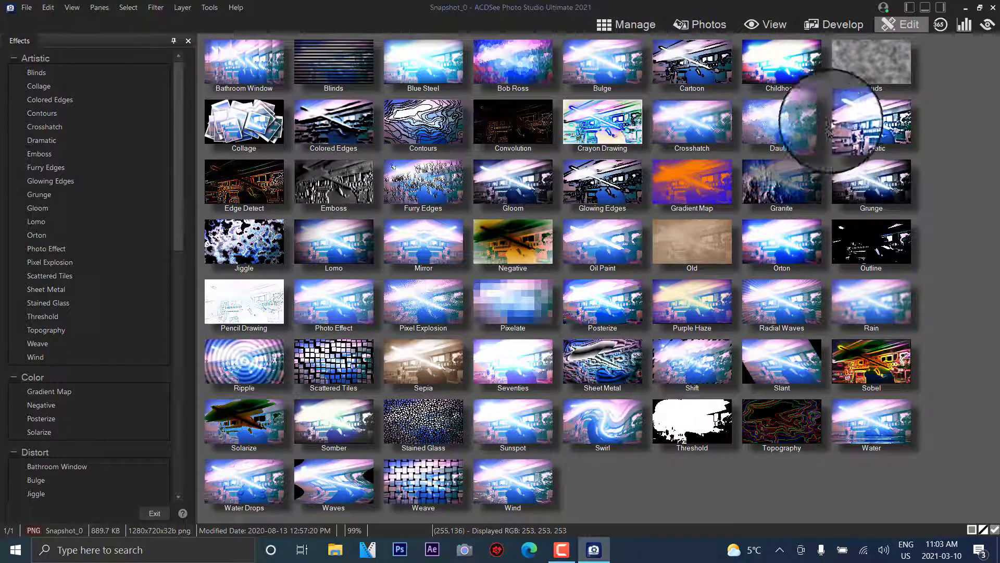
Try the Crayon Drawing effect with pixel targeting, midtones at 46 and brightest tones at 55, and reset the targeting
click(605, 132)
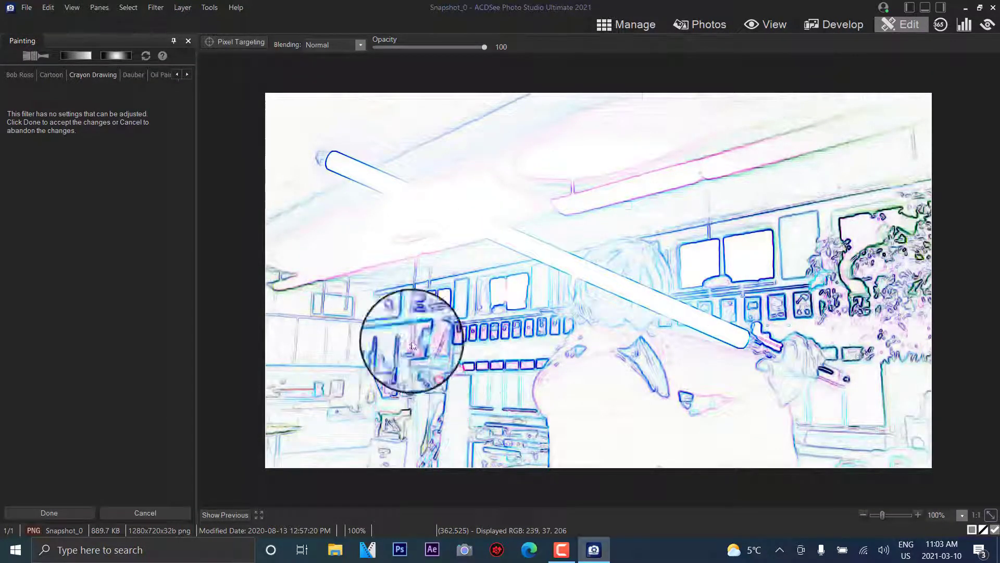
click(226, 43)
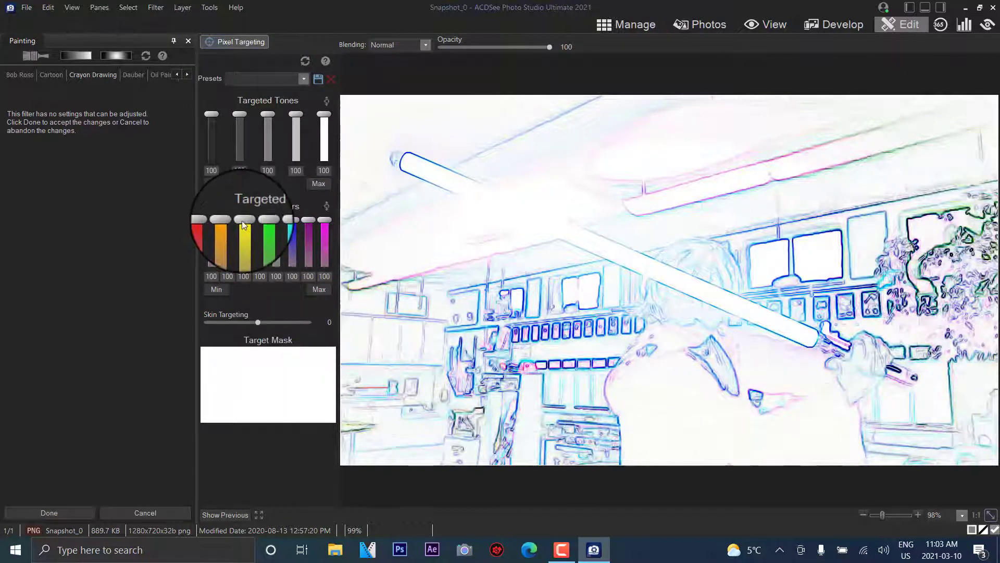
mouse_move(241, 221)
mouse_down()
mouse_move(244, 236)
mouse_move(245, 222)
mouse_up()
drag(268, 118, 324, 135)
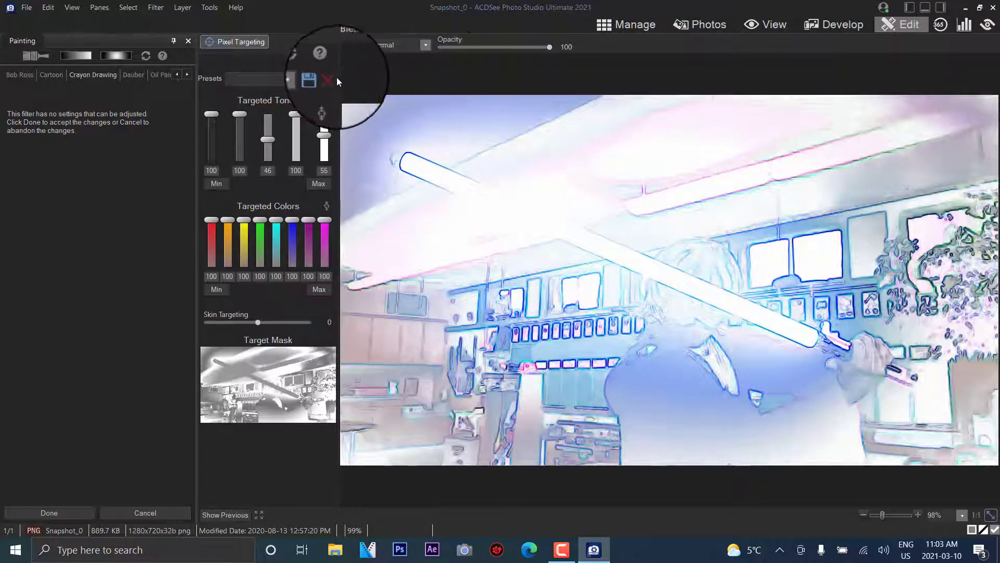
click(305, 61)
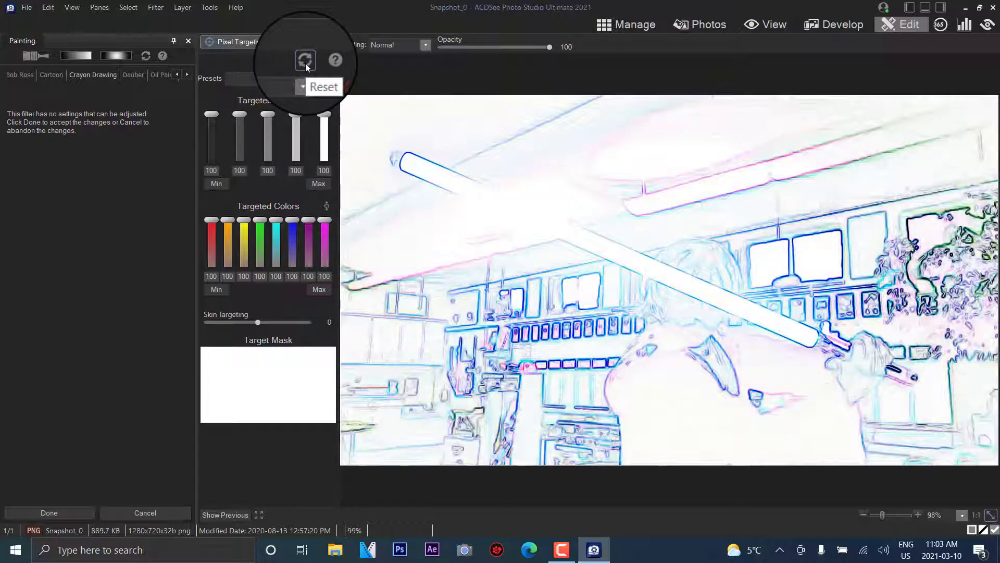
Preview the Bob Ross, Cartoon, Dauber, Oil Paint and Pencil Drawing painting effects on the image
click(18, 74)
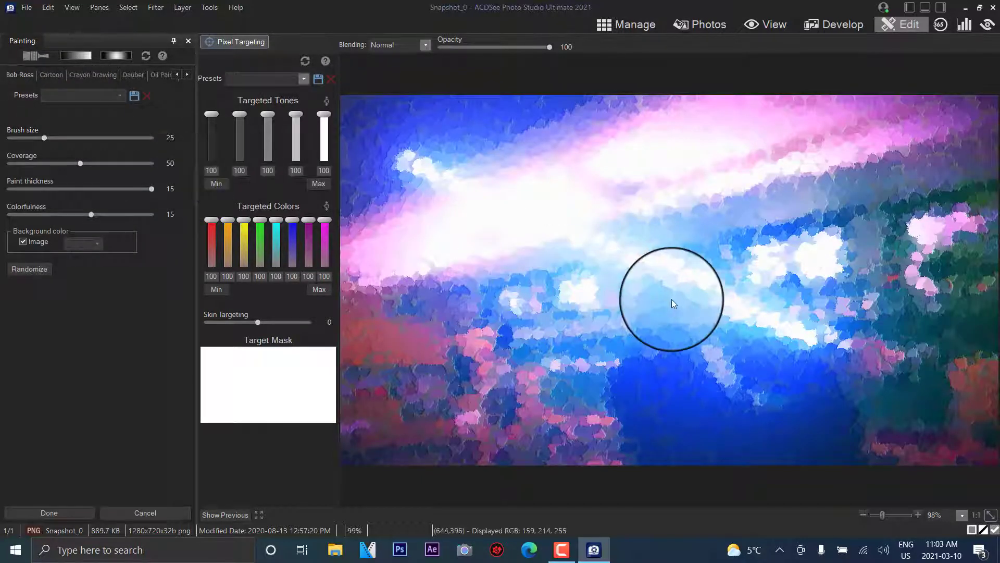
click(51, 74)
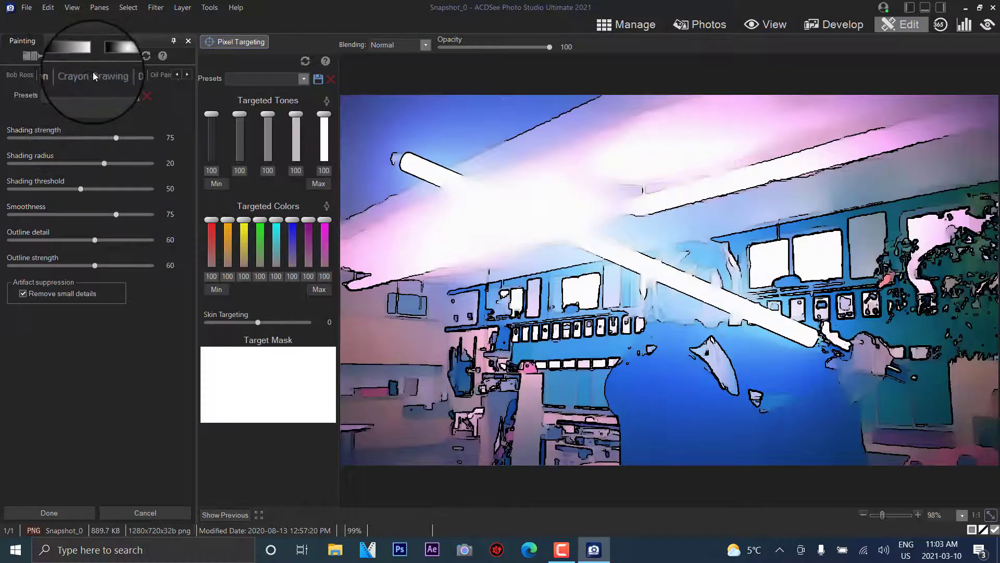
click(132, 74)
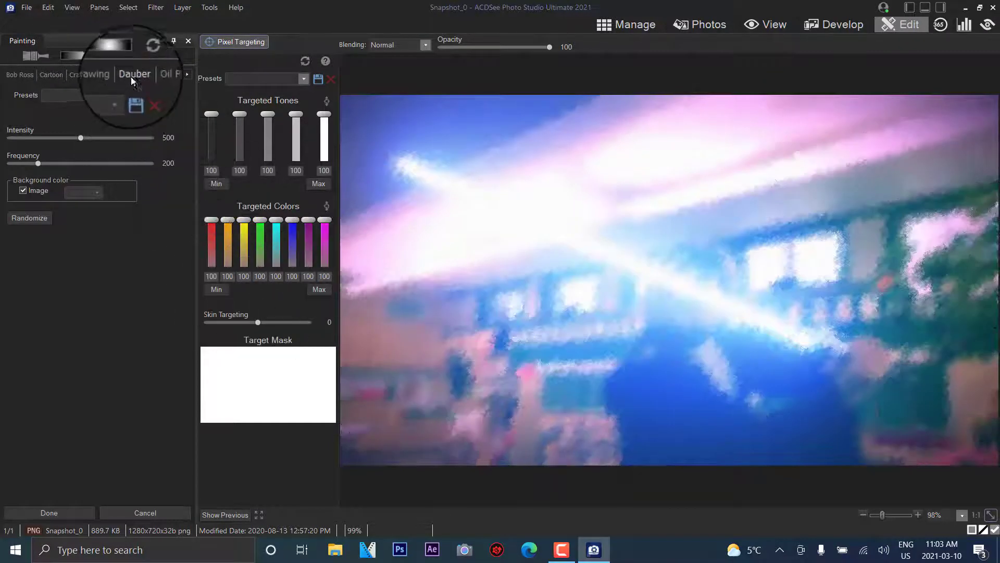
click(158, 75)
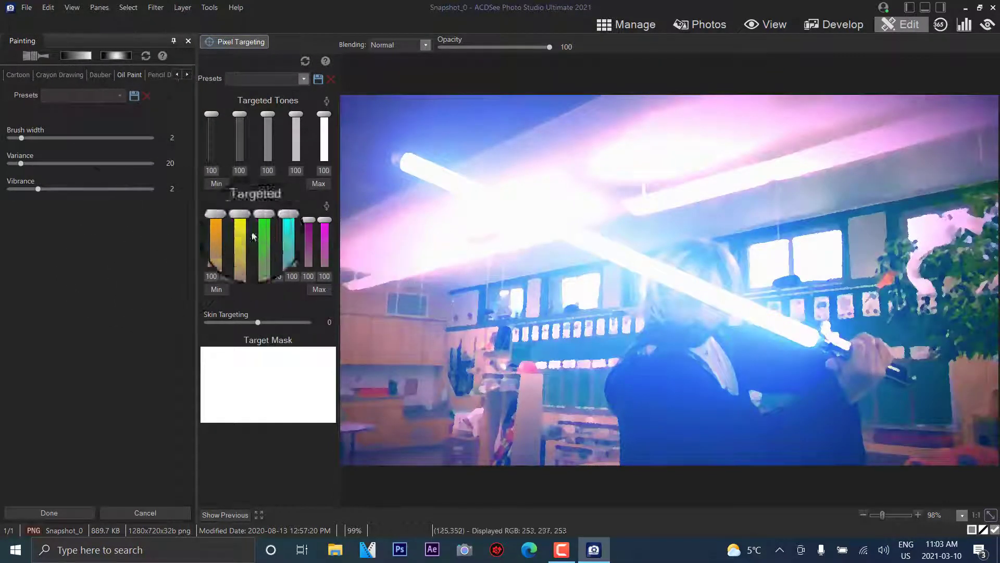
click(167, 76)
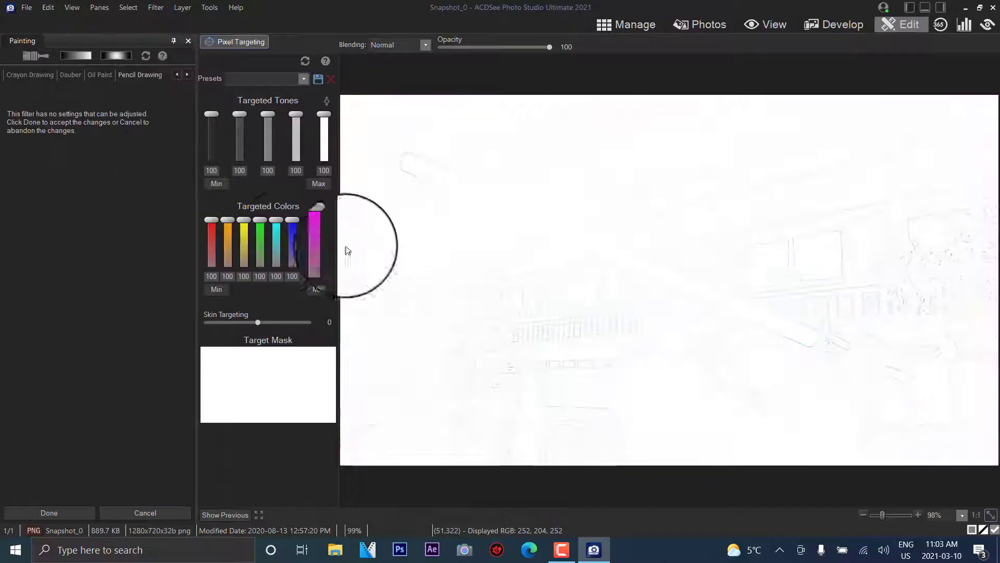
Try Pencil Drawing with the darkest targeted tones at 97 and the brightest at 33, and leave the effect without keeping it
mouse_move(212, 114)
mouse_down()
mouse_move(216, 148)
mouse_move(211, 116)
mouse_up()
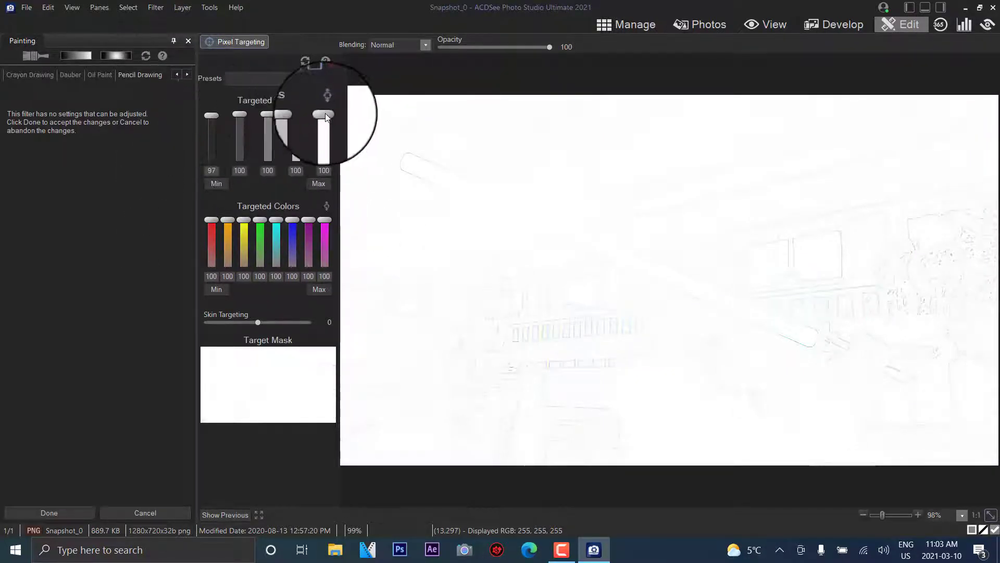
drag(326, 117, 296, 102)
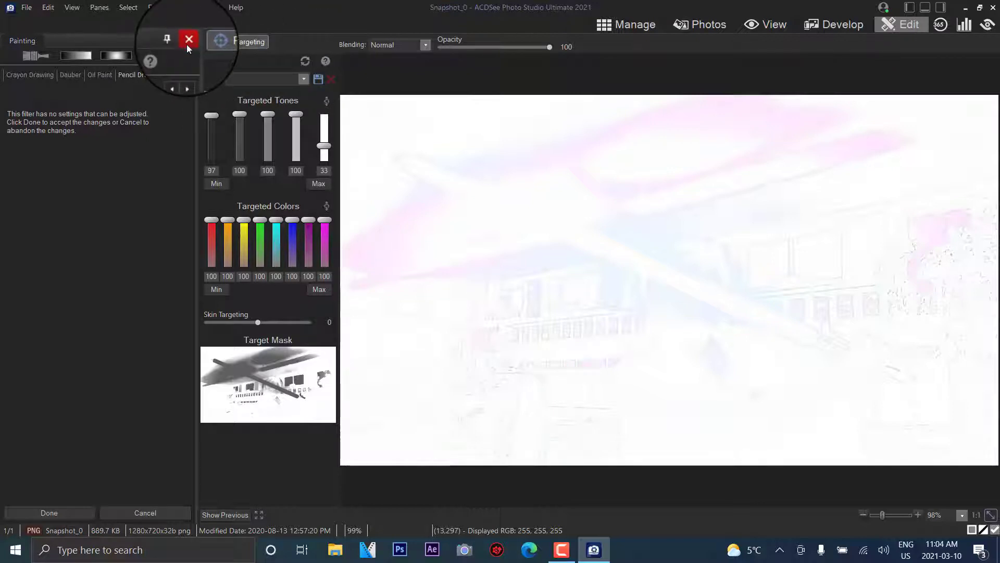
click(121, 513)
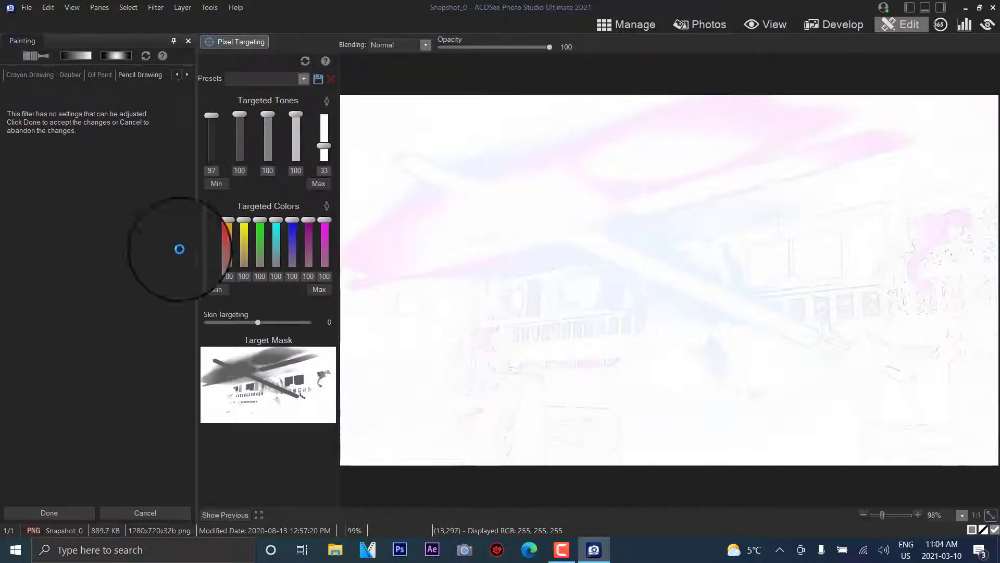
click(48, 512)
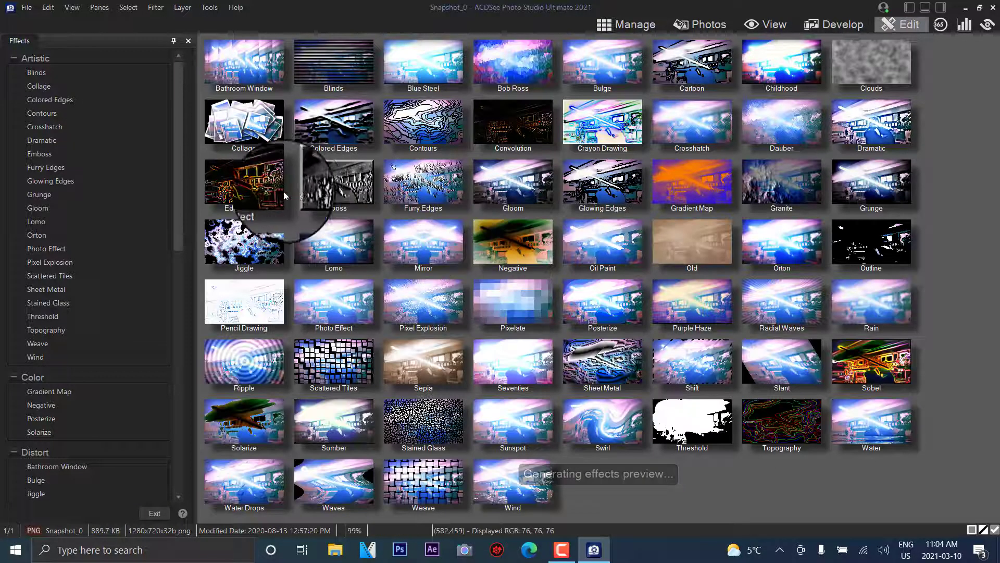
Preview the Water effect, return to the effects gallery and open the Photo Effect filter
click(881, 423)
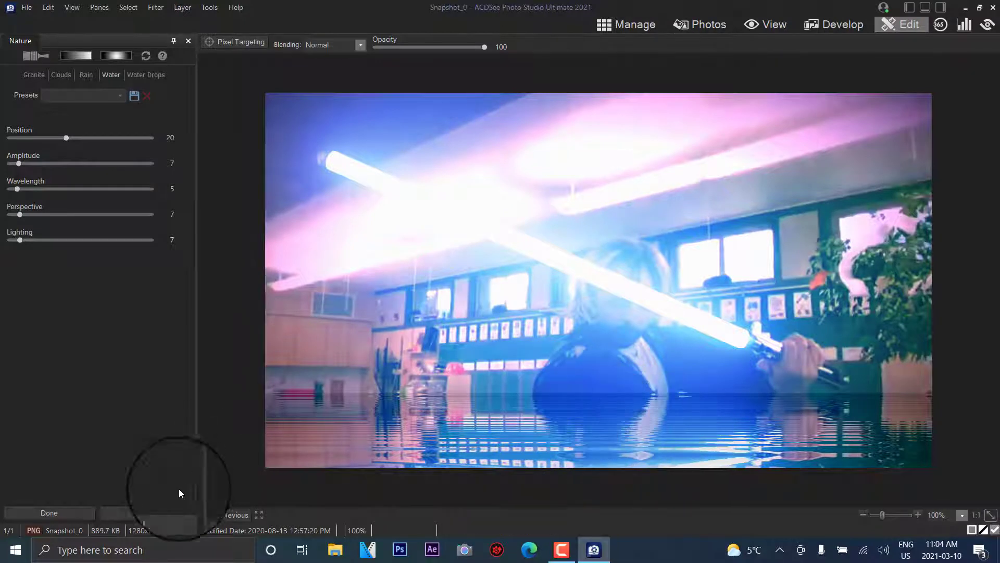
click(54, 514)
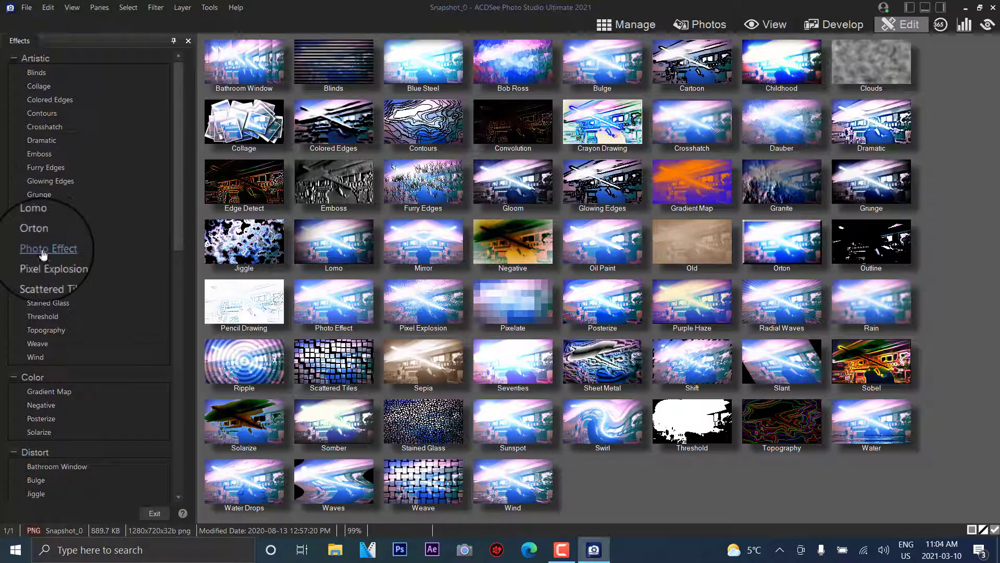
click(43, 253)
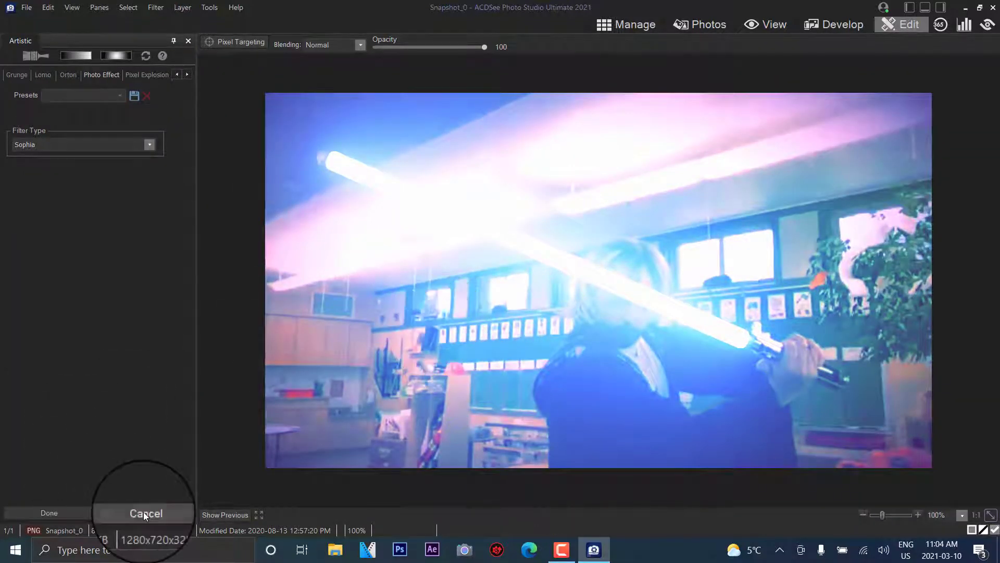
Leave the Photo Effect filter without keeping it and collapse the Artistic and Color effect groups
click(145, 514)
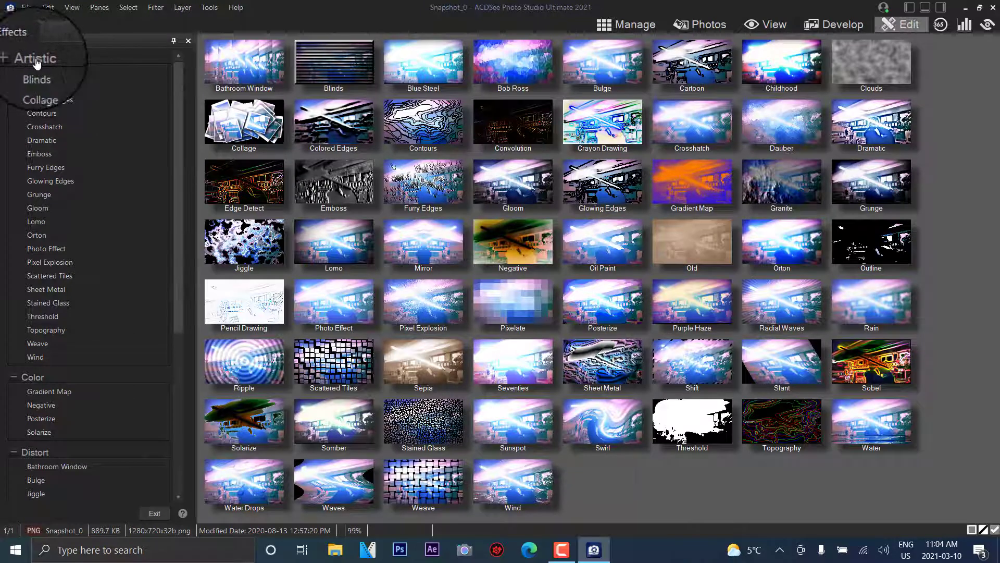
click(36, 62)
click(32, 77)
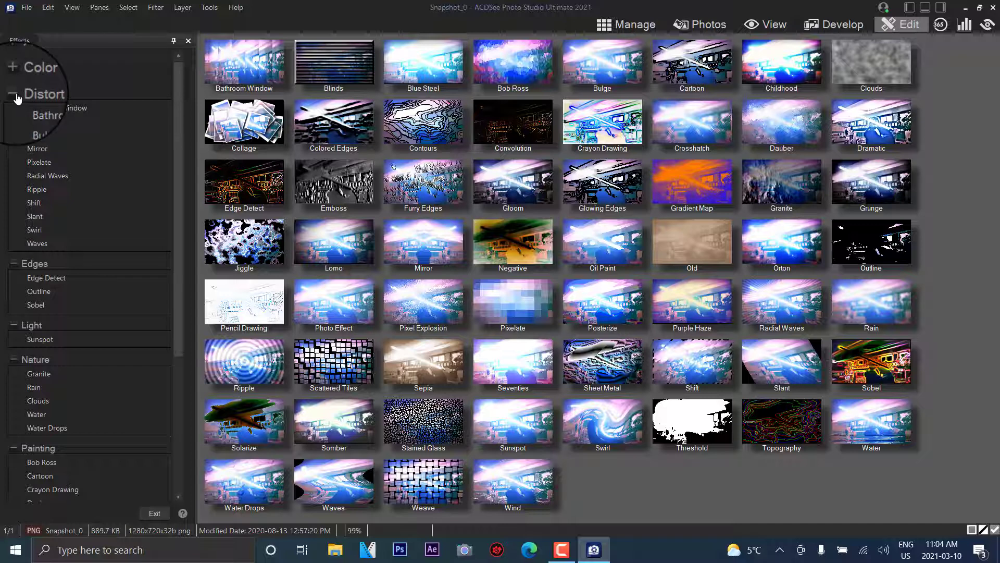
Preview the Blue Steel retro effect and return to the effects gallery without keeping it
scroll(63, 412, down, 1)
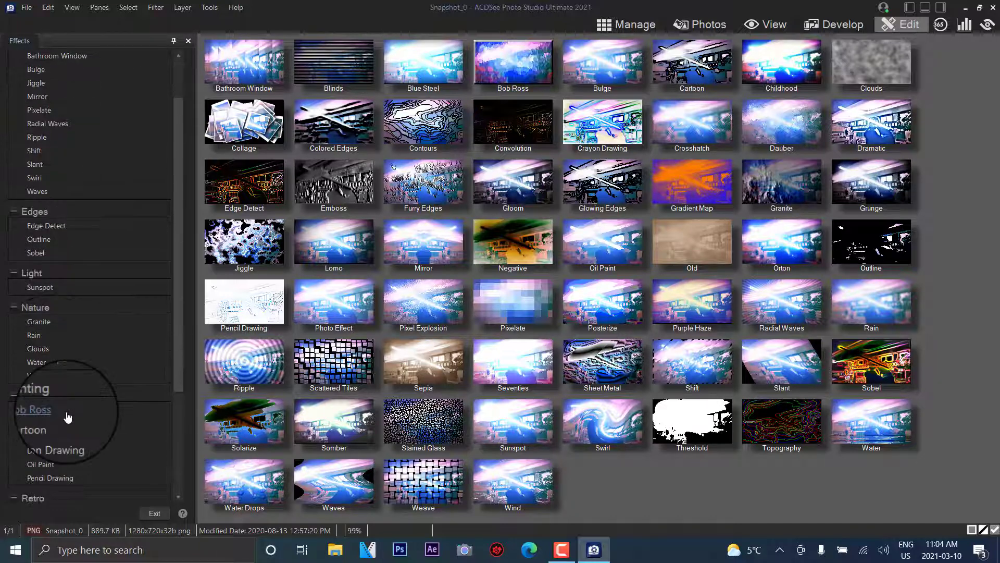
scroll(66, 412, down, 4)
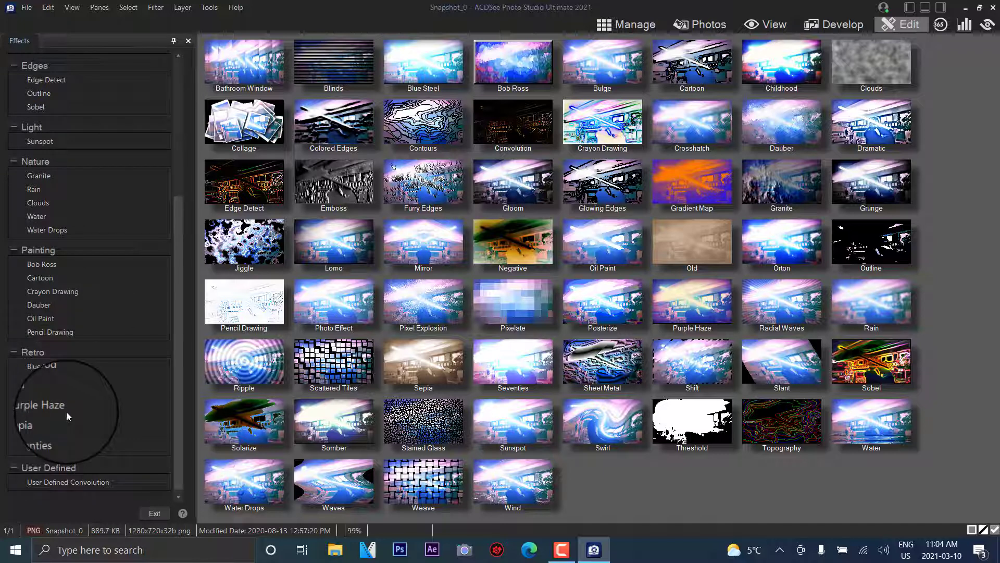
click(41, 366)
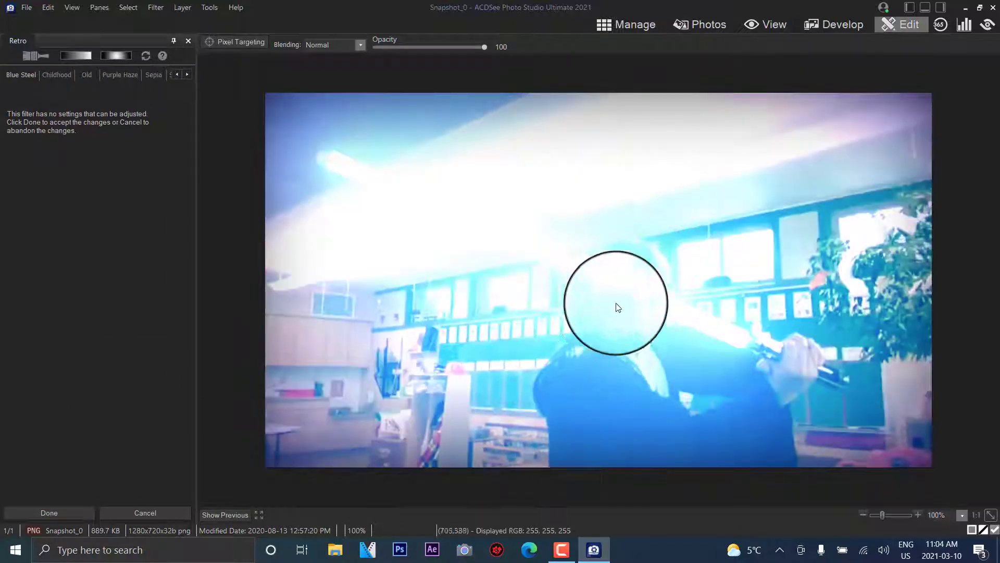
click(164, 515)
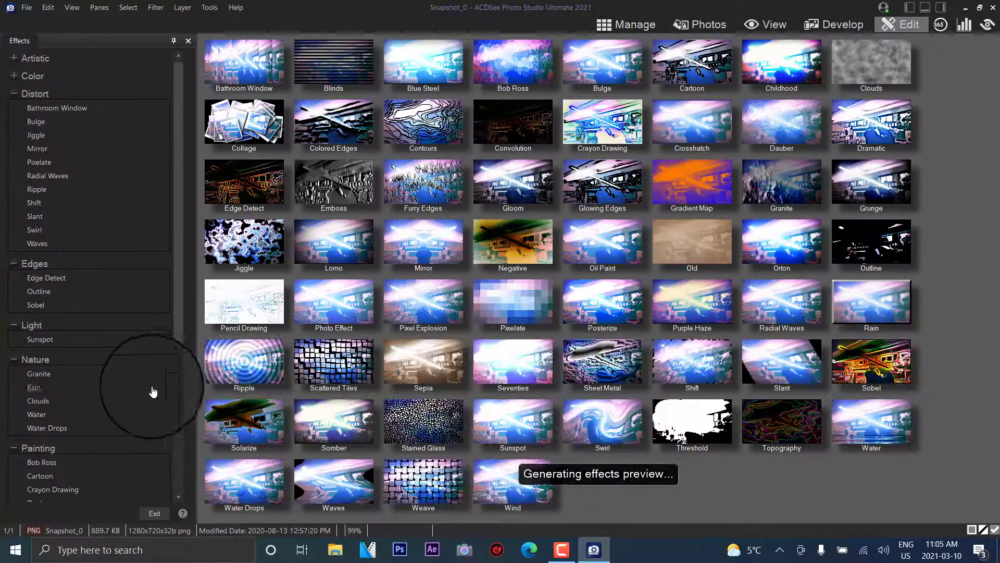
Apply the Sunspot light effect with horizontal position 822, vertical position 818 and brightness 50
drag(179, 323, 176, 481)
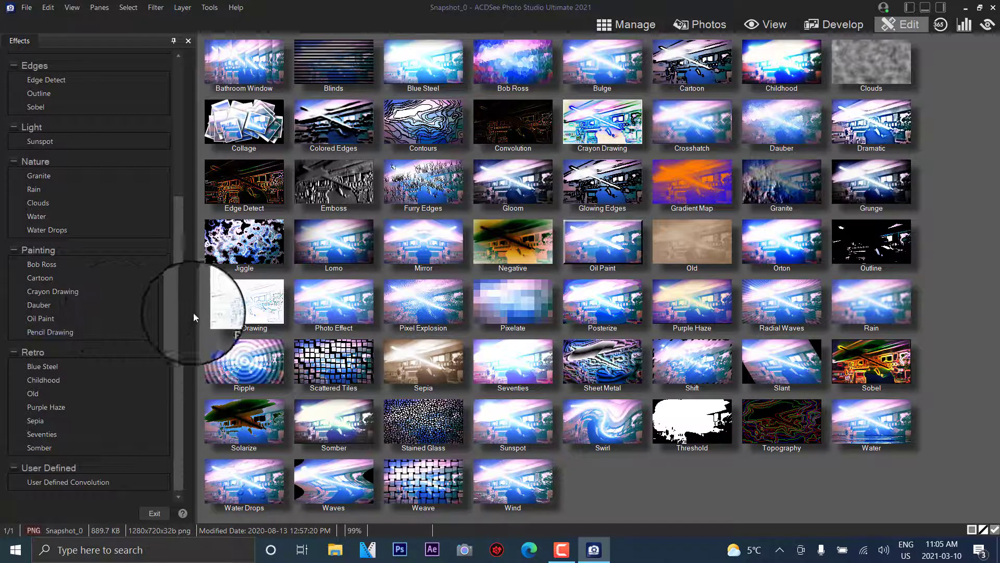
click(49, 141)
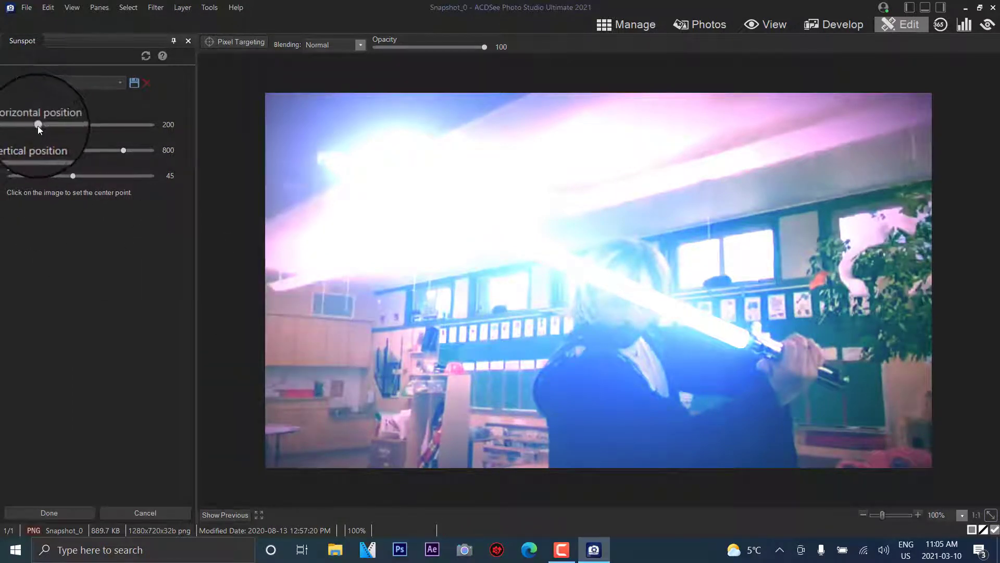
drag(38, 126, 125, 155)
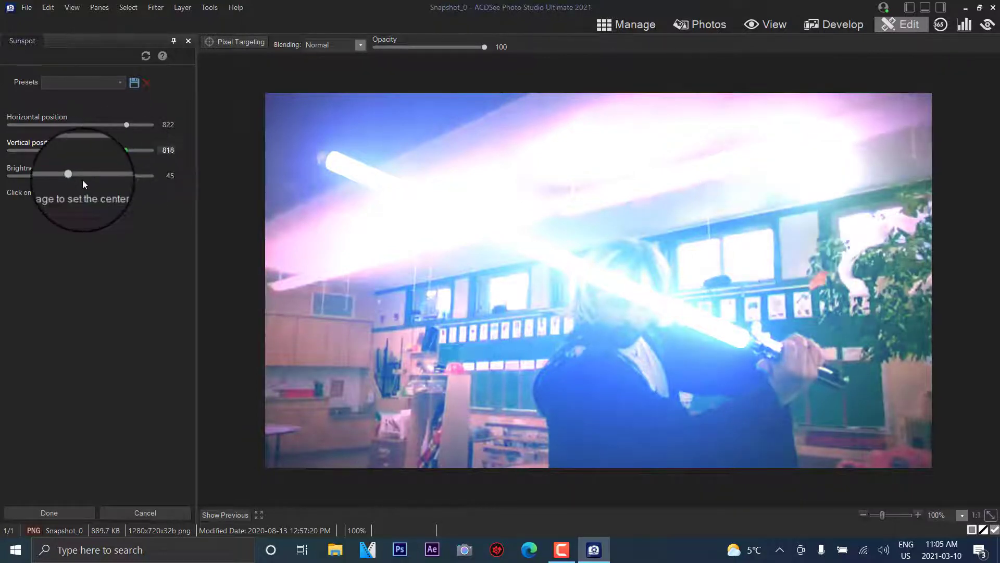
mouse_move(74, 176)
mouse_down()
mouse_move(121, 175)
mouse_move(44, 179)
mouse_move(80, 179)
mouse_up()
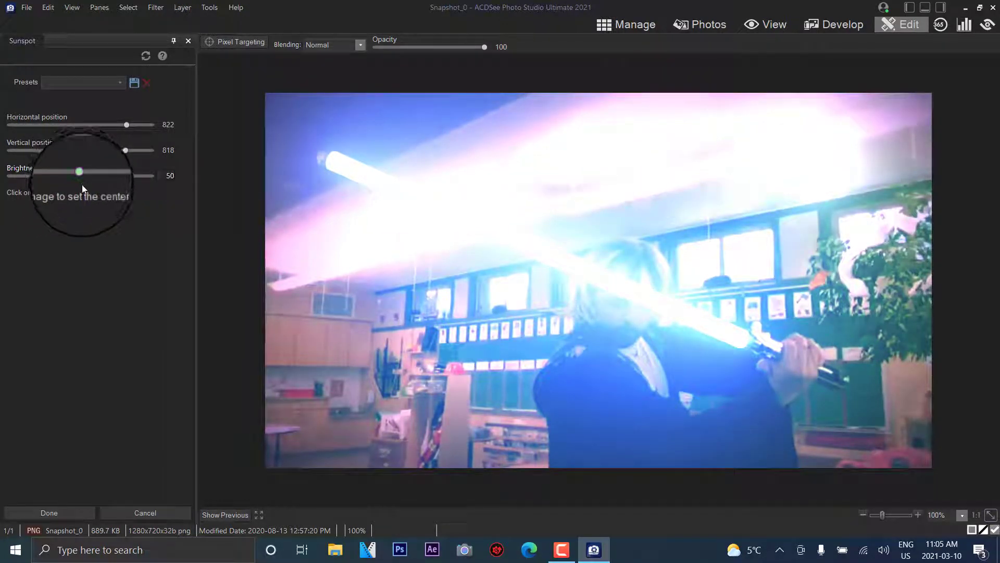
click(46, 513)
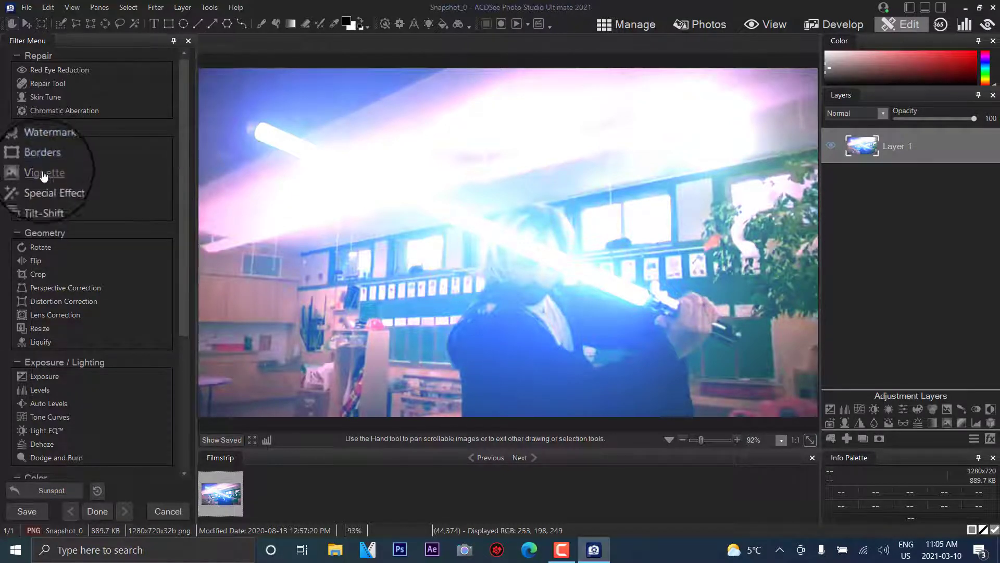
Open the Blur filter and try Linear Blur at an amount of 31 with the angle facing straight down
scroll(50, 394, down, 1)
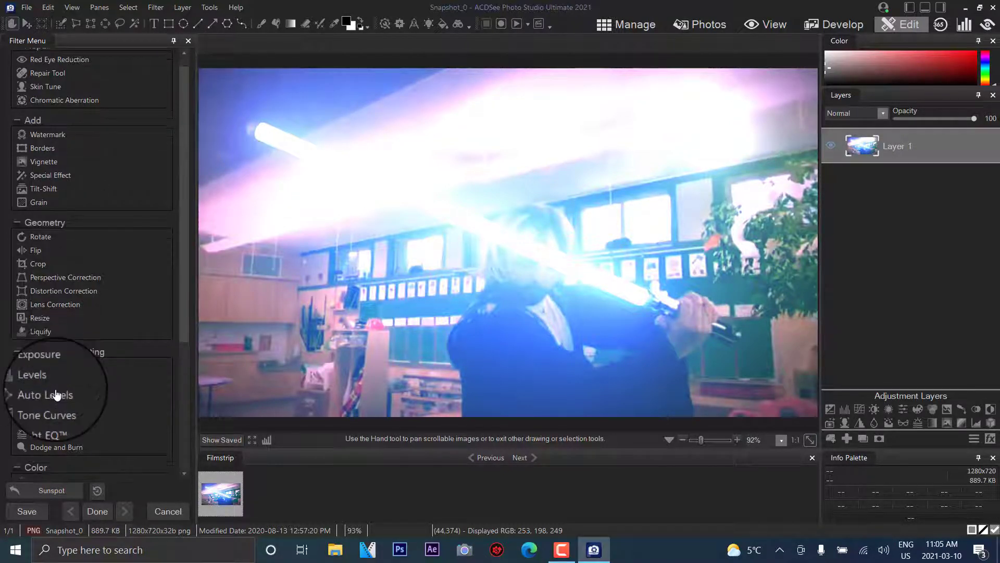
scroll(31, 453, down, 5)
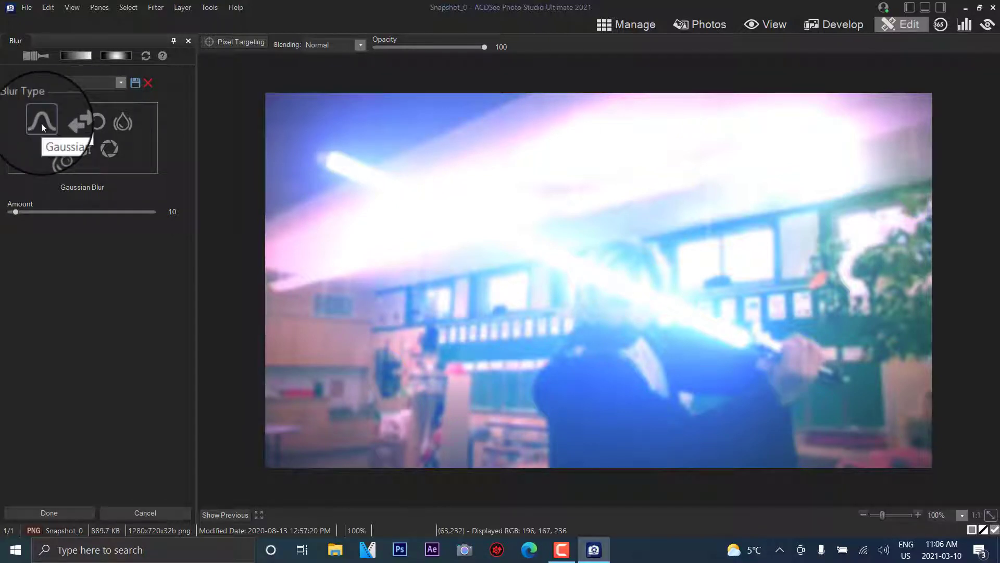
click(72, 123)
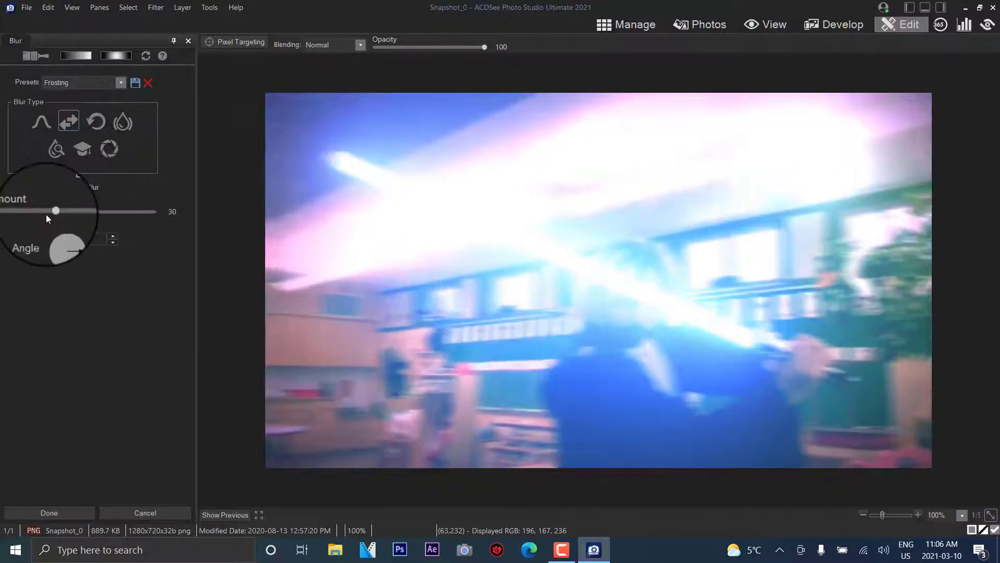
drag(92, 210, 58, 270)
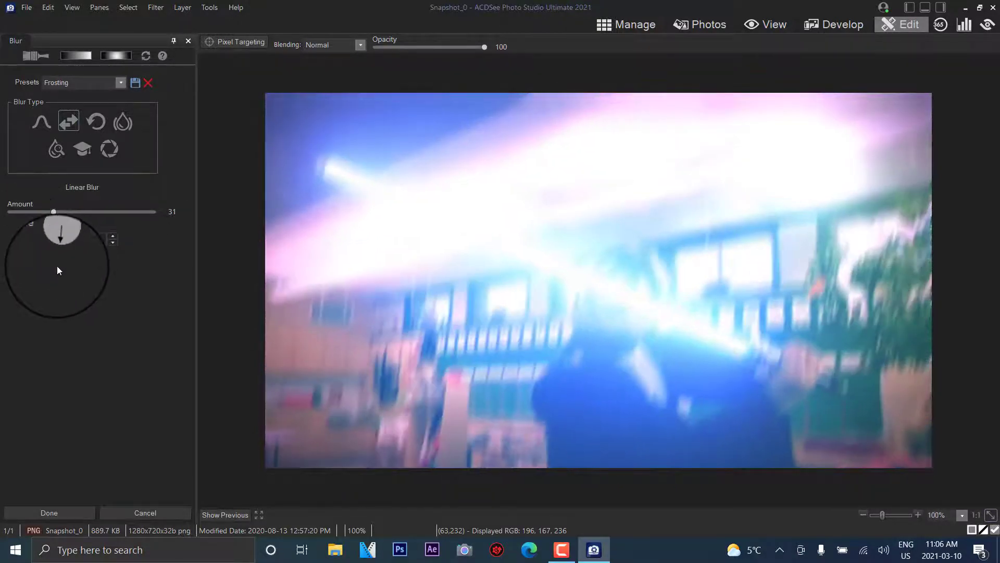
Try Spread blur at an amount of 224 and preview the Smart Blur type
click(126, 125)
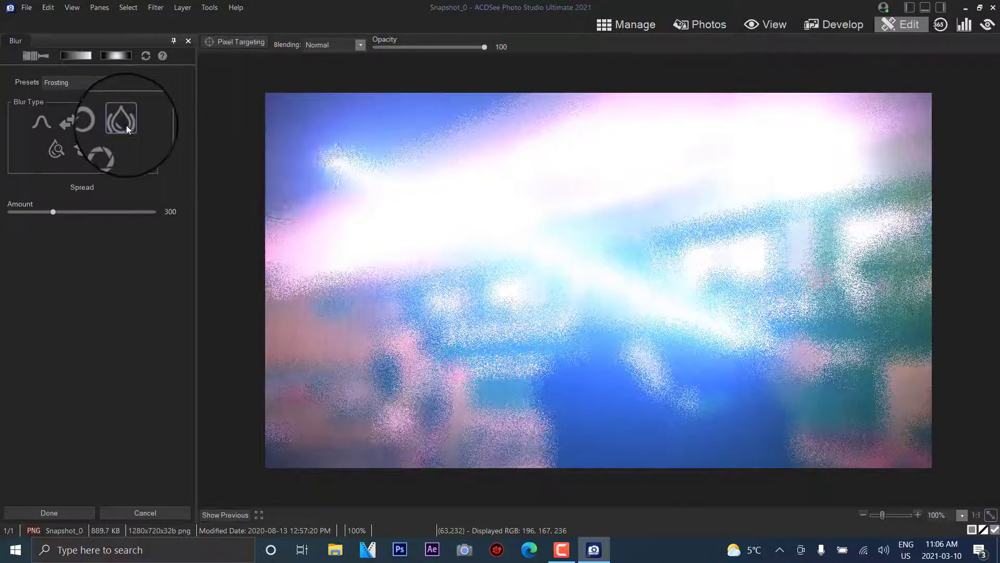
mouse_move(53, 211)
mouse_down()
mouse_move(14, 212)
mouse_move(42, 217)
mouse_up()
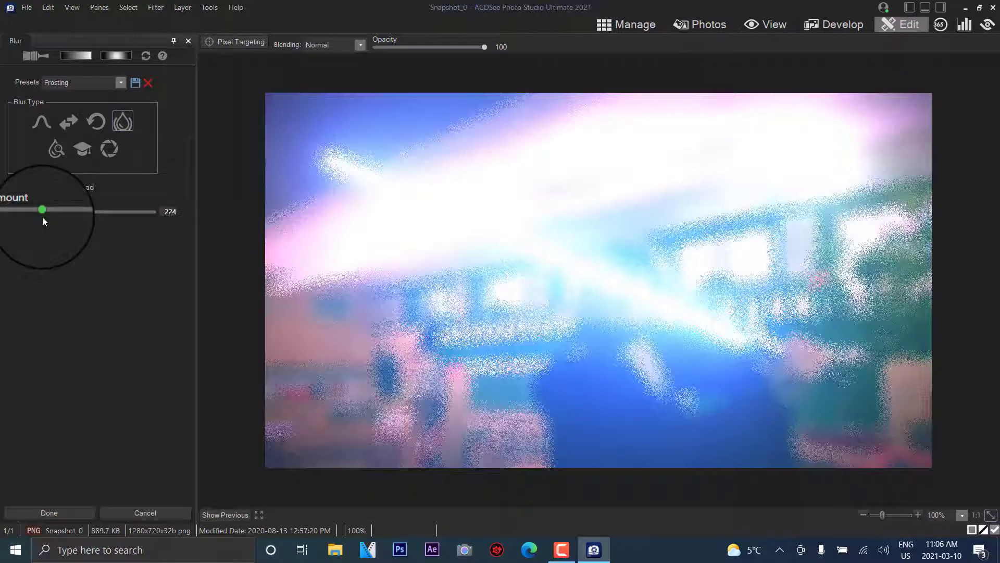
click(78, 148)
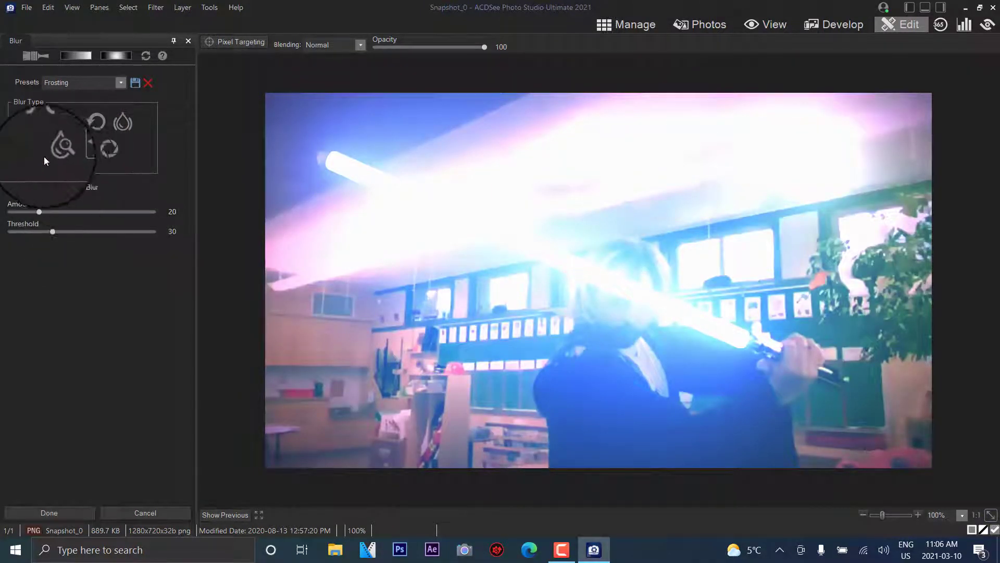
Try Zoom Blur centred on the figure's face and at the lightsaber's tip, horizontal 115 and vertical 794
click(57, 154)
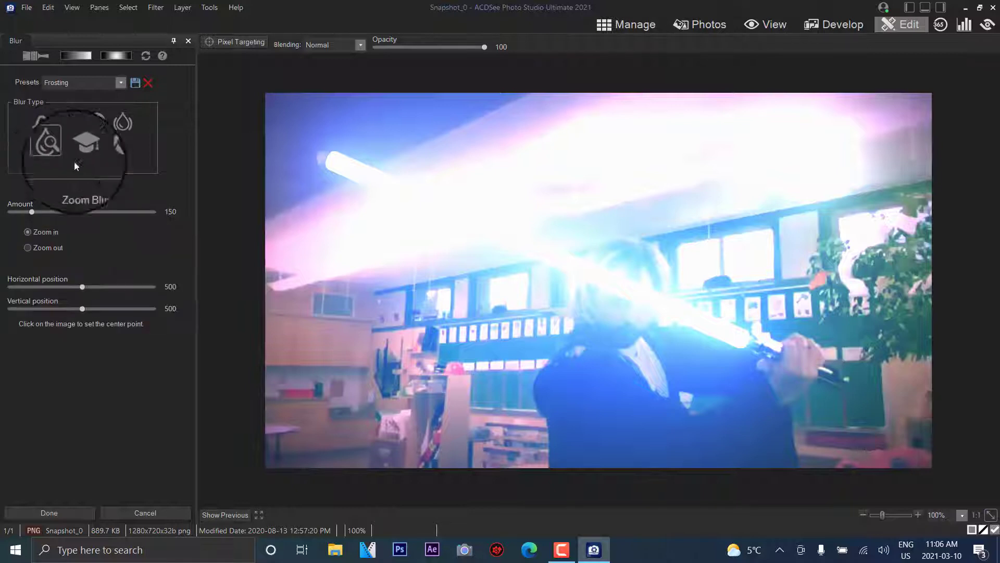
click(664, 314)
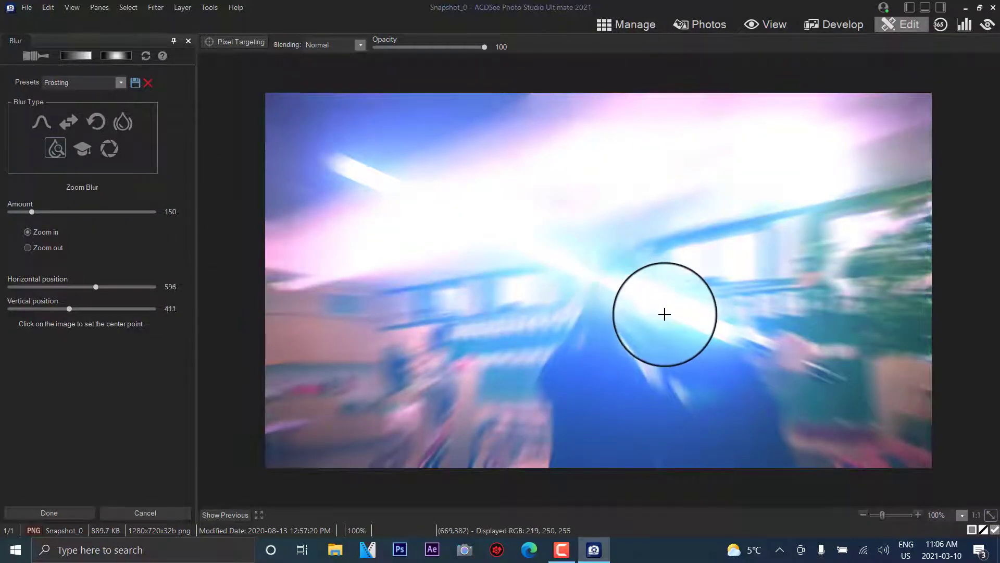
click(653, 325)
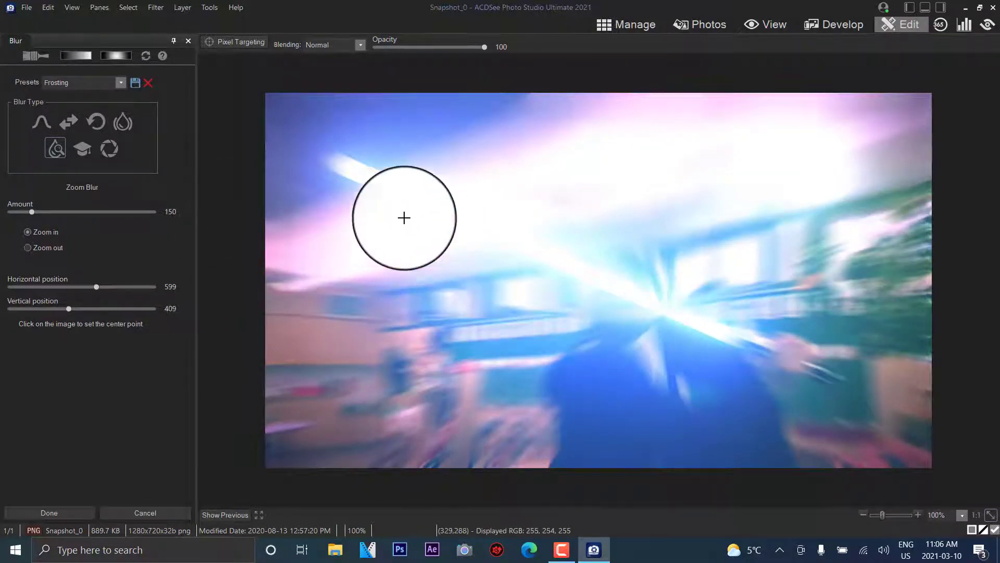
click(341, 170)
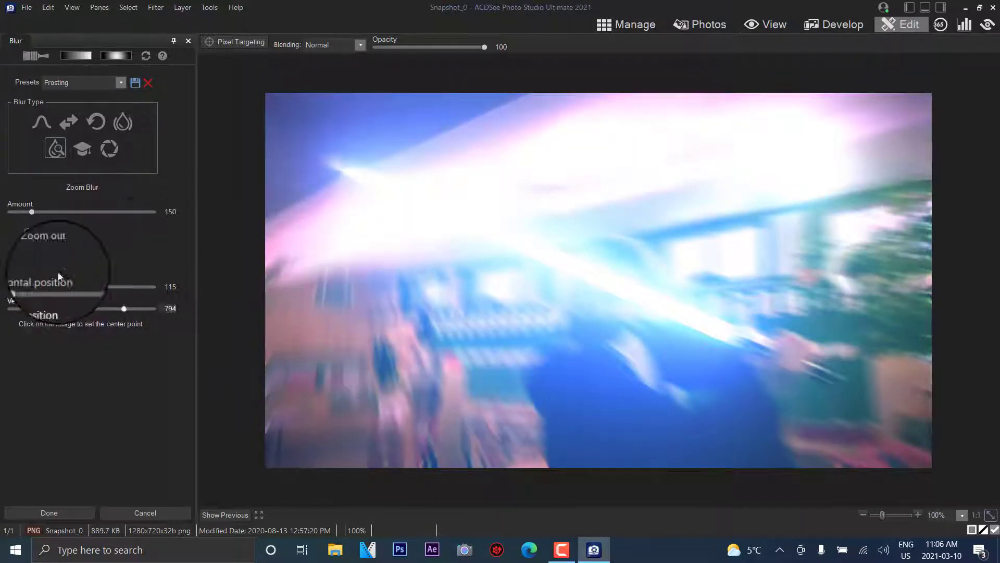
Try Lens Blur with the heptagon and heart bokeh shapes
click(113, 153)
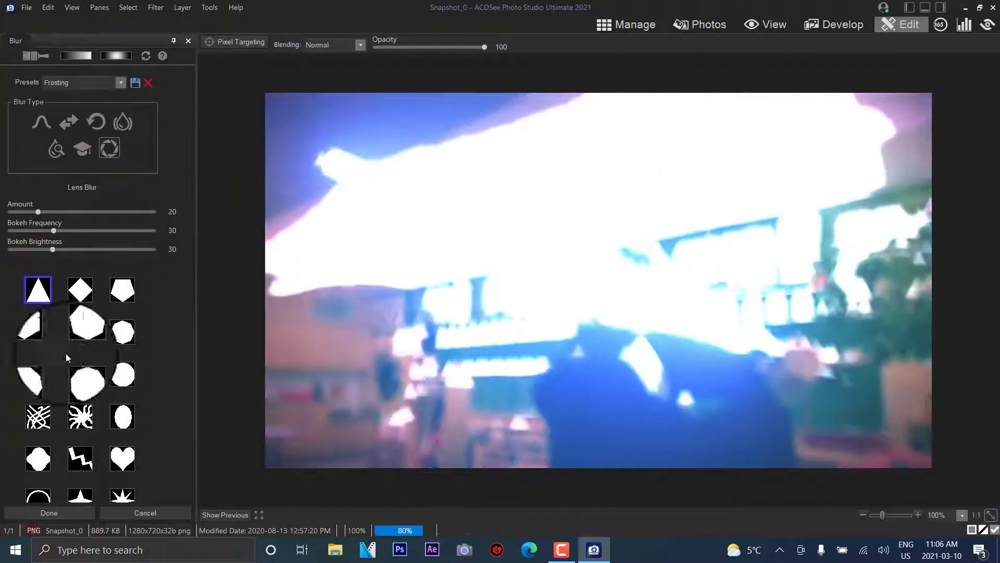
click(87, 335)
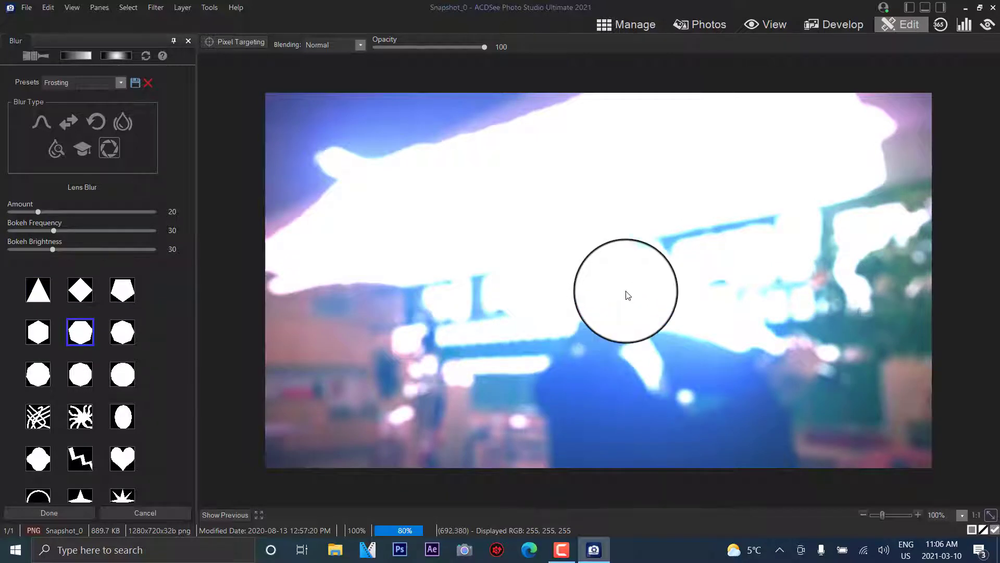
click(123, 459)
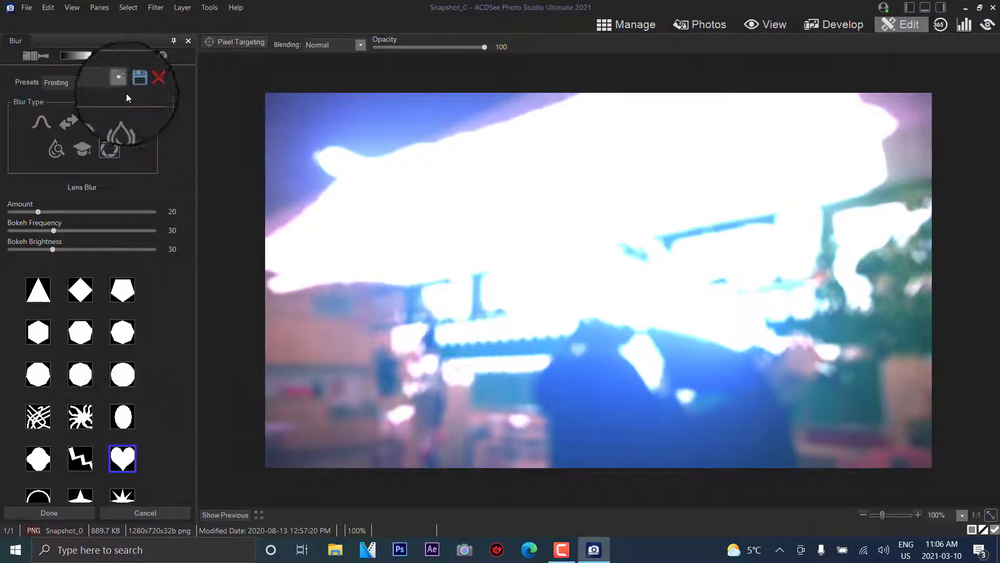
Preview the Spin blur preset and leave the Blur filter without keeping it
click(119, 82)
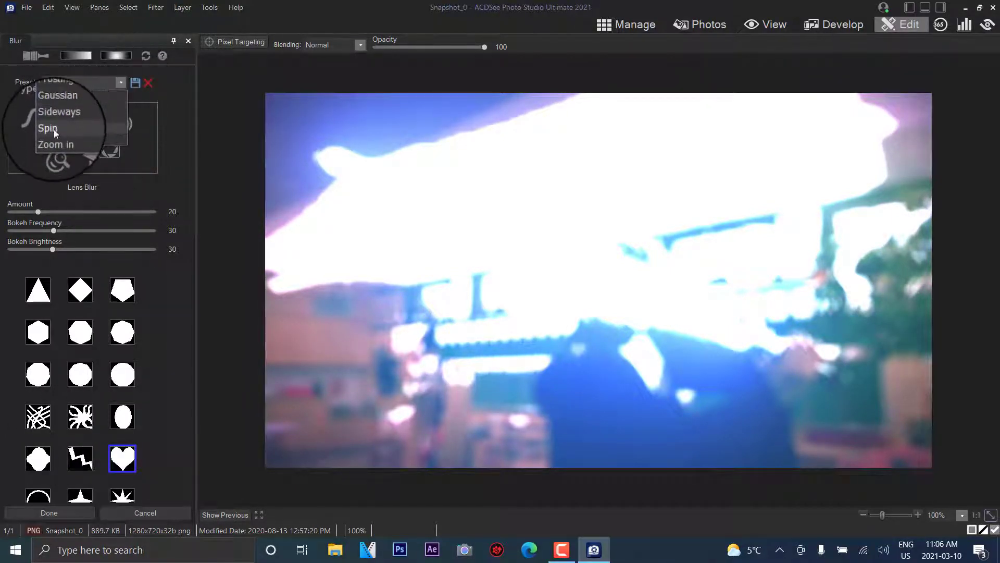
click(54, 129)
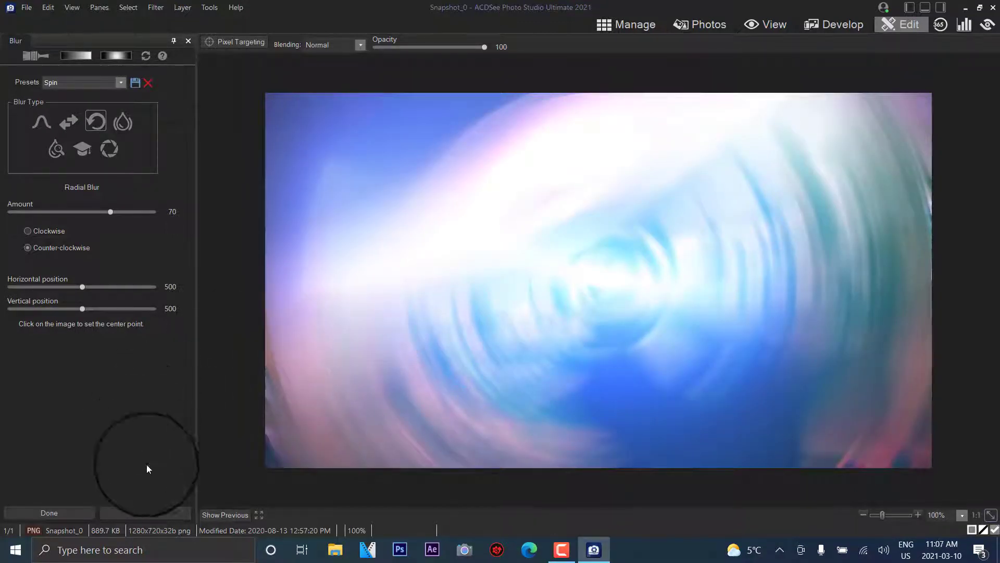
click(146, 513)
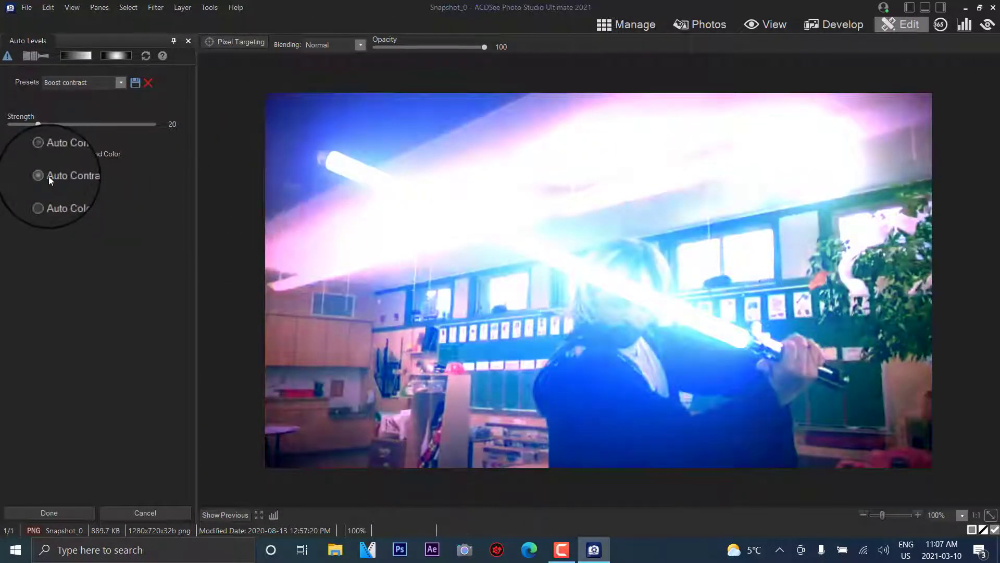
Compare the Auto Levels modes and apply Auto Contrast and Color at strength 20
click(54, 199)
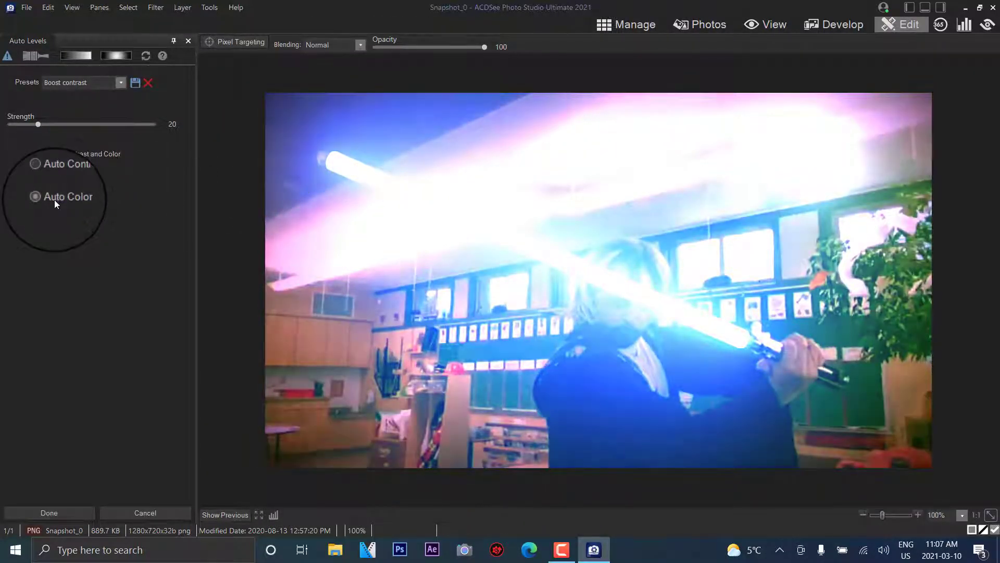
click(73, 154)
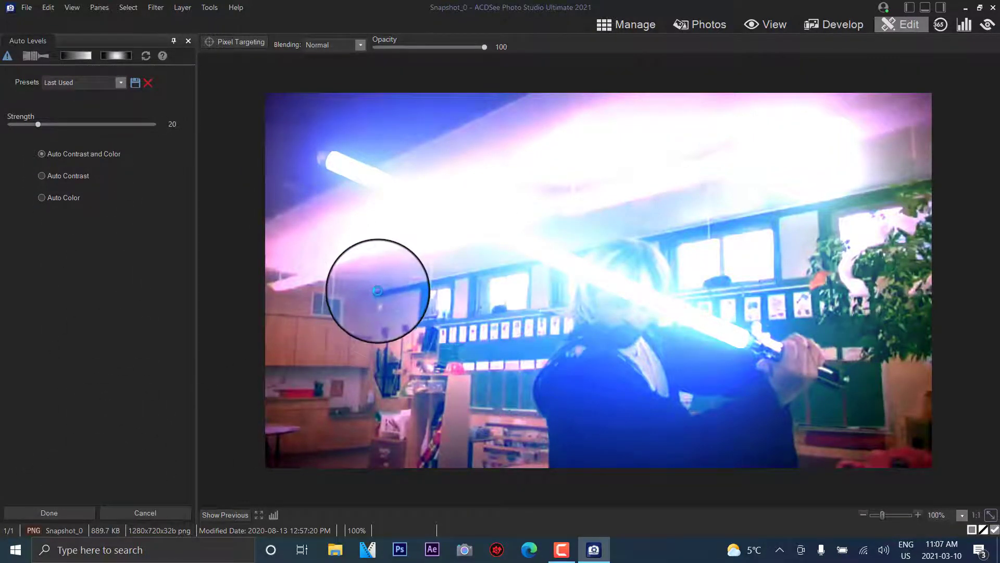
key(Return)
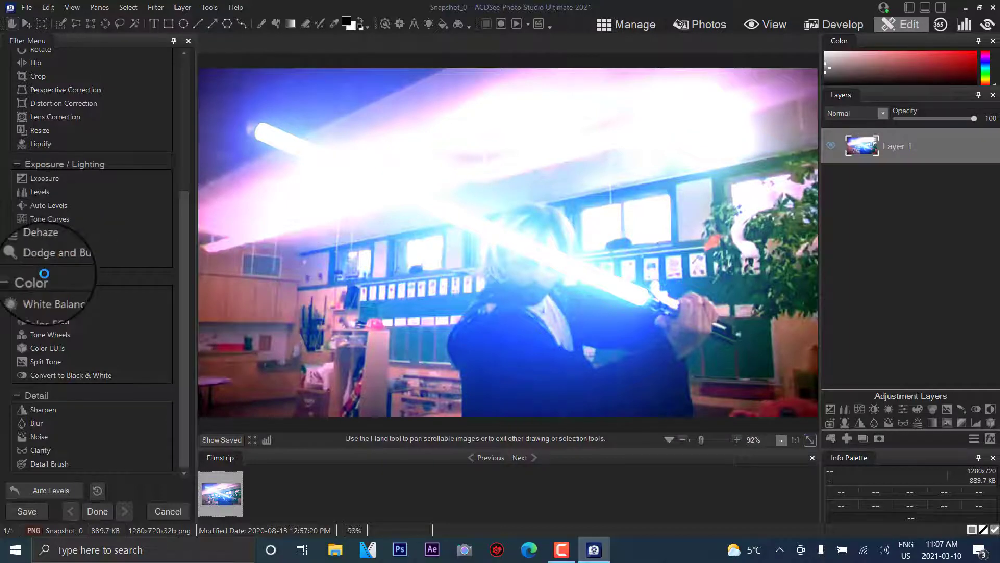
click(48, 205)
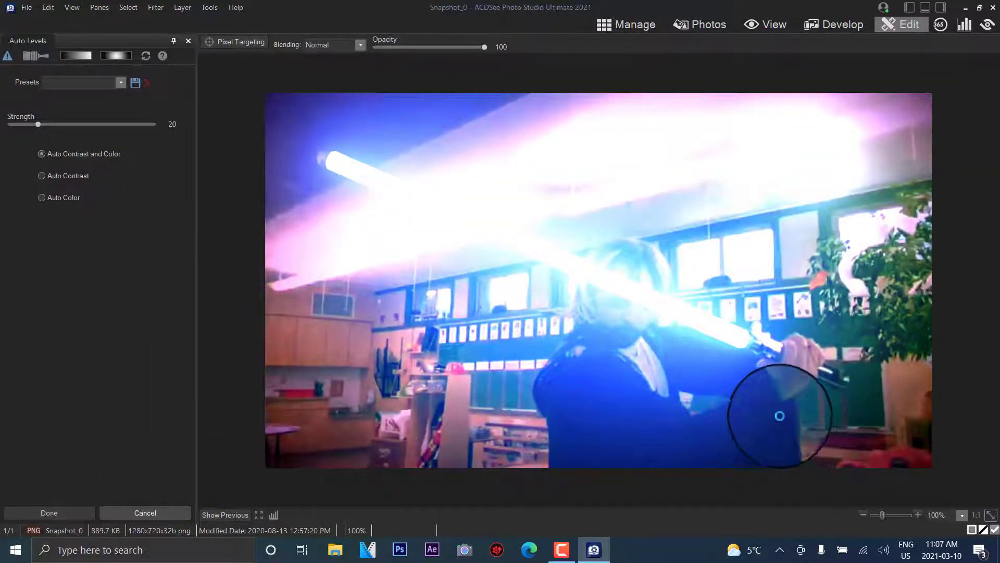
key(Return)
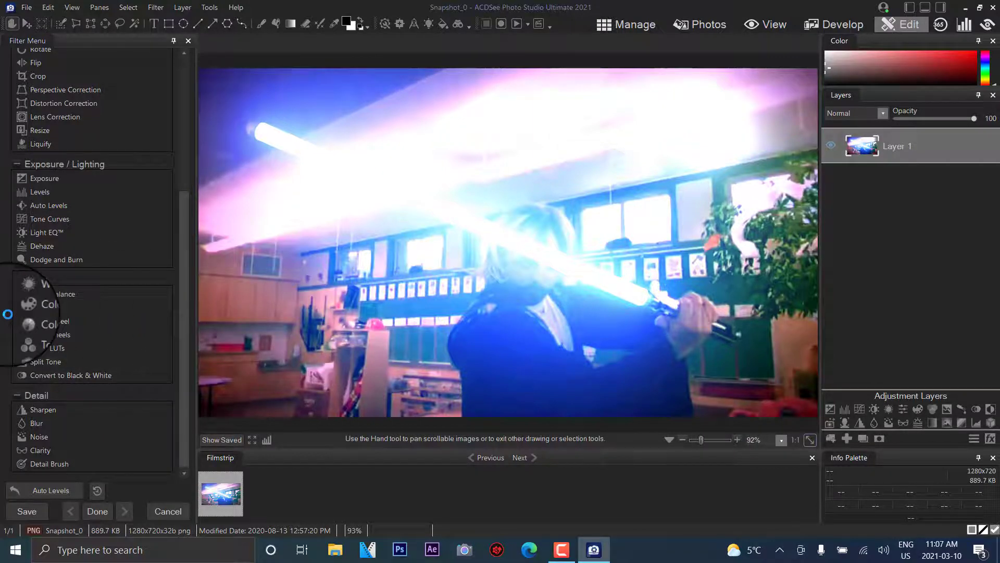
Apply High Quality Color EQ with saturation red 77, orange 40, yellow -34 and cyan 28, plus global vibrance 65 and saturation -5
click(8, 314)
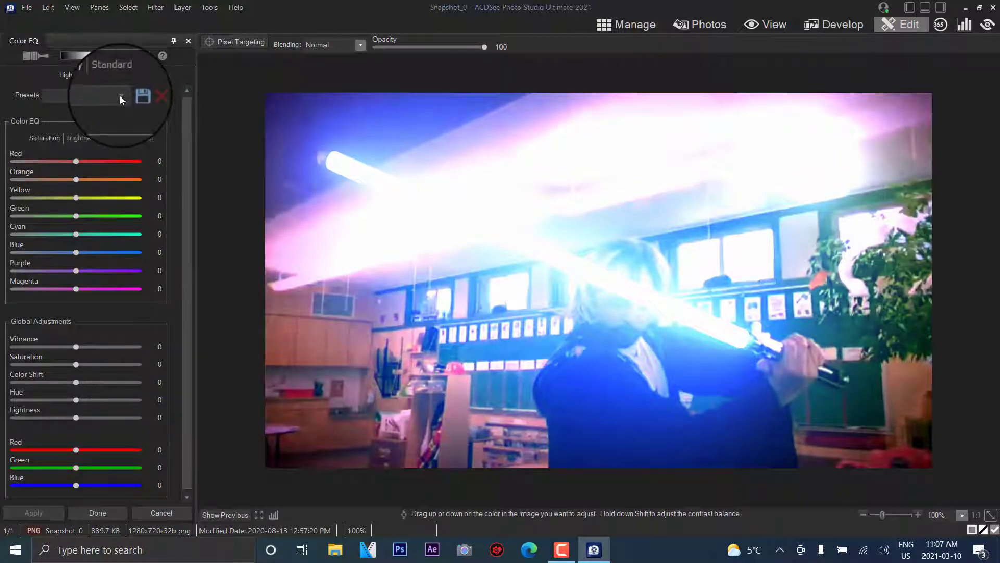
click(79, 359)
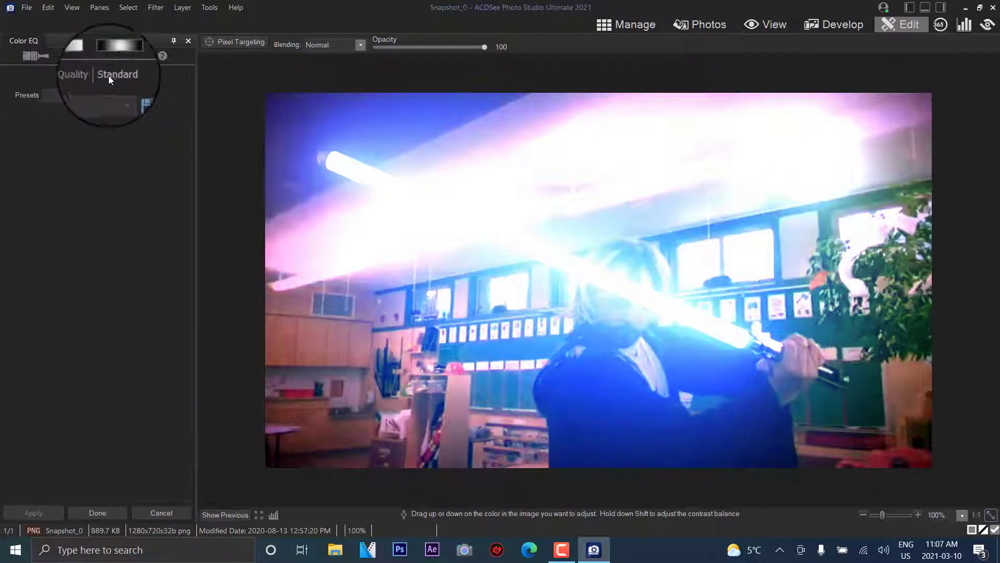
click(81, 76)
click(72, 74)
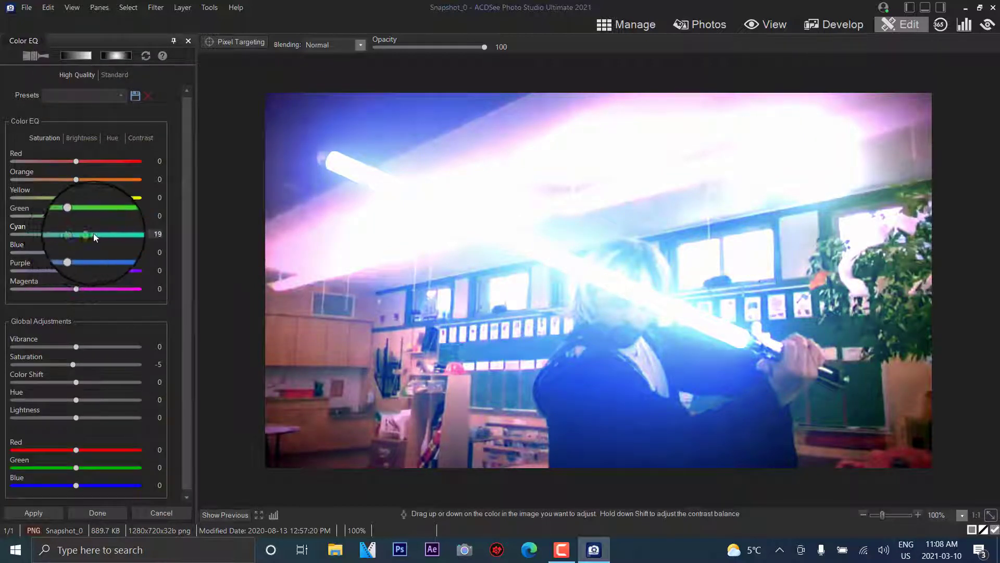
drag(94, 234, 95, 234)
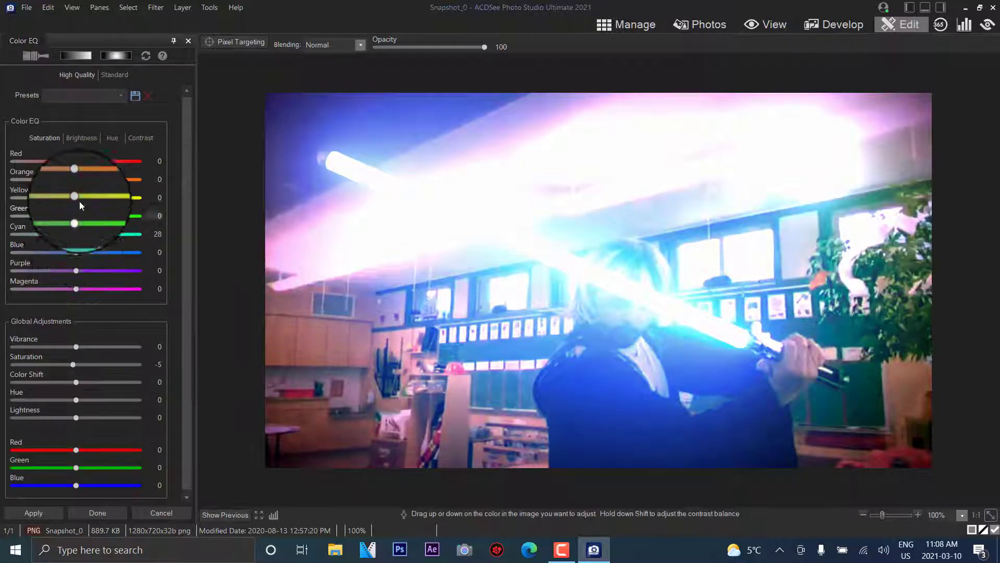
drag(76, 198, 124, 161)
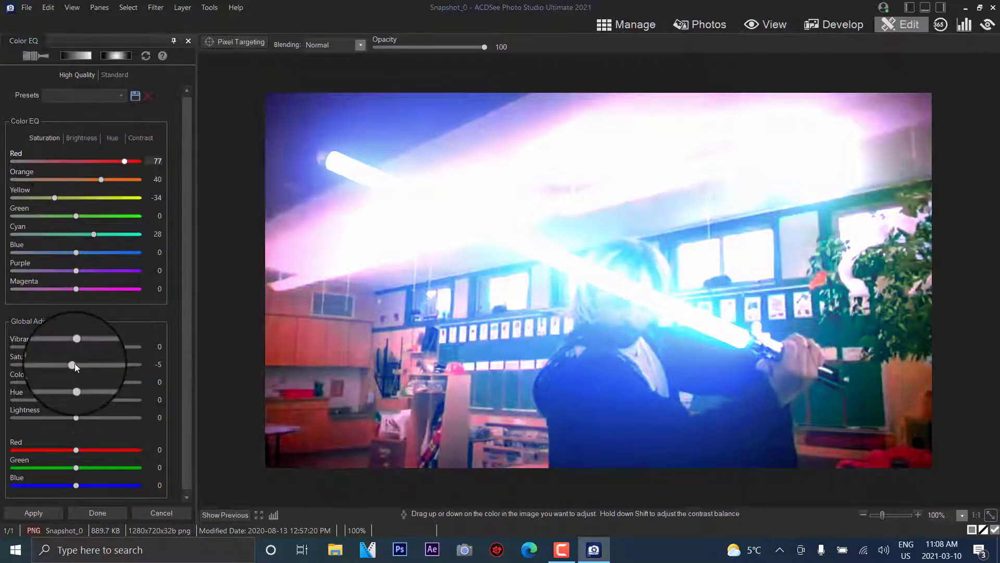
mouse_move(73, 346)
mouse_down()
mouse_move(118, 347)
mouse_move(73, 364)
mouse_up()
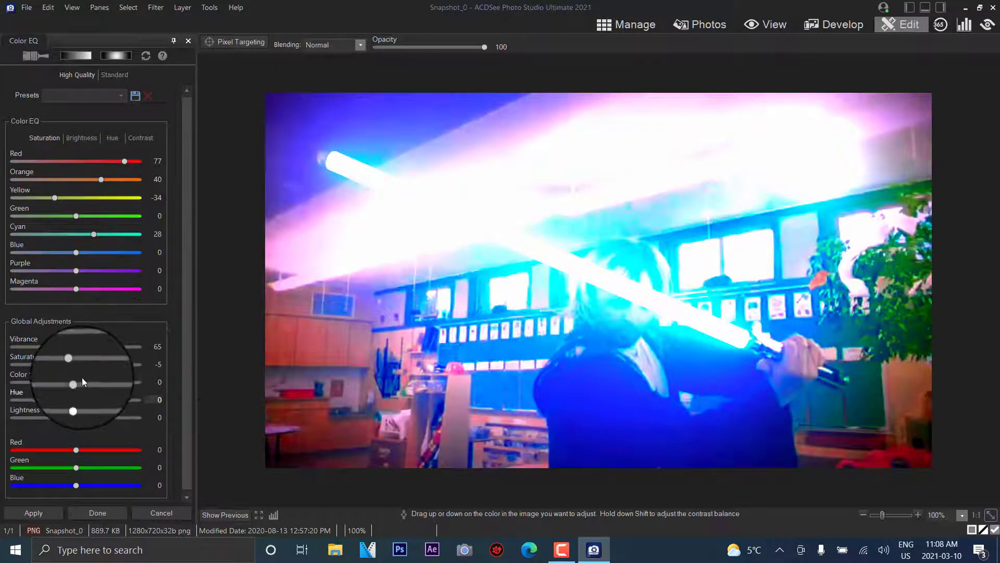
click(87, 517)
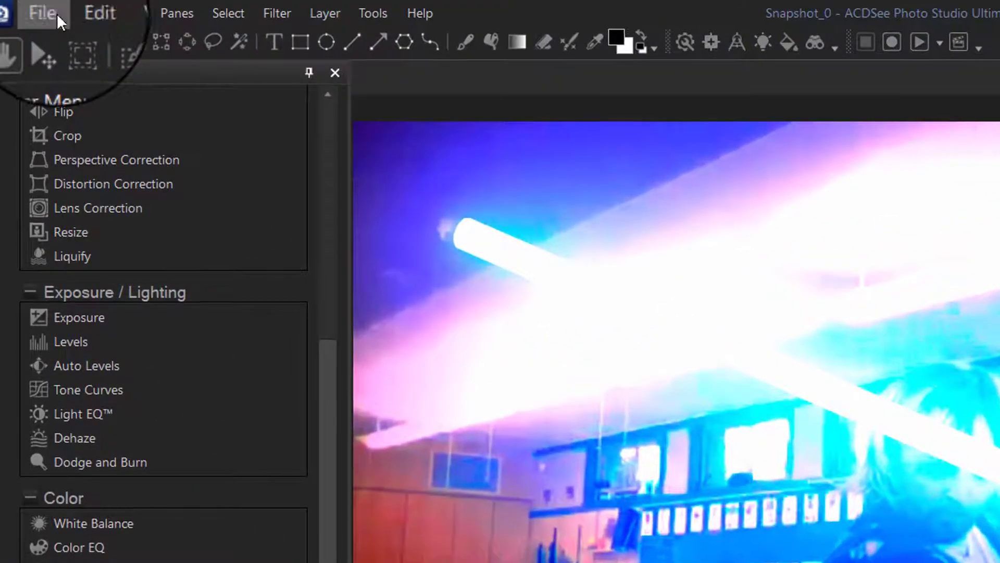
Start exporting the edited image and set the specific destination folder to Saved Pictures inside Pictures
click(57, 13)
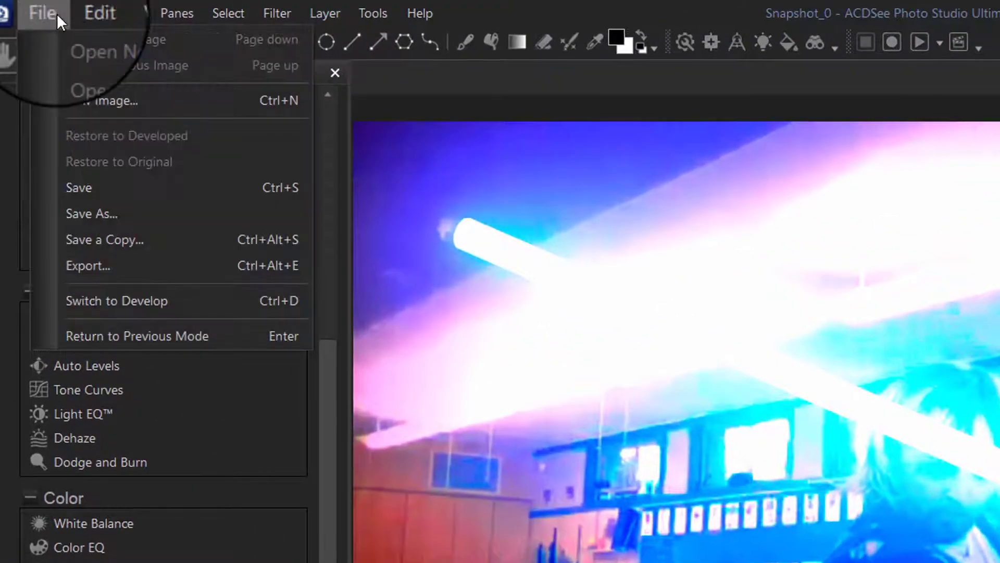
click(114, 263)
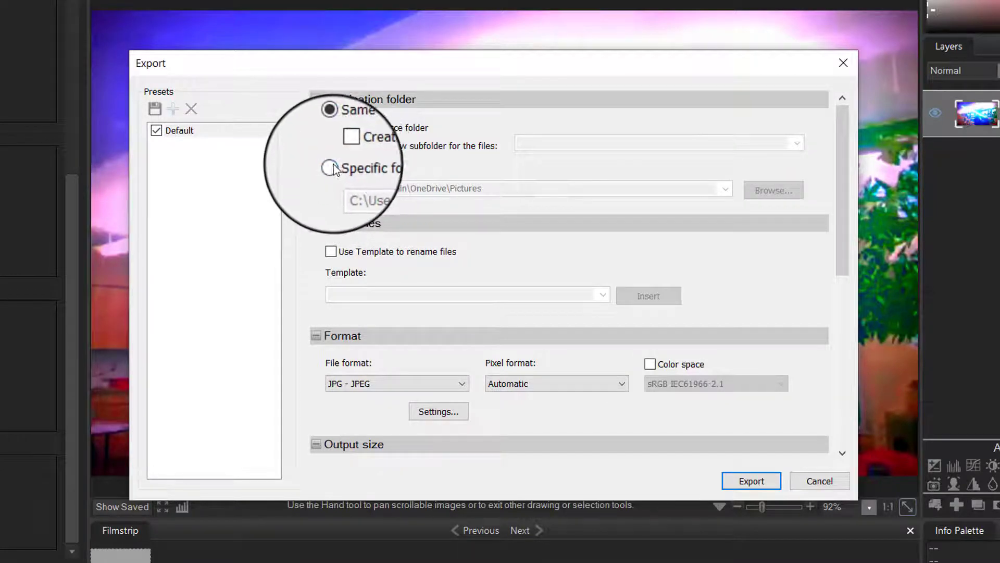
click(331, 168)
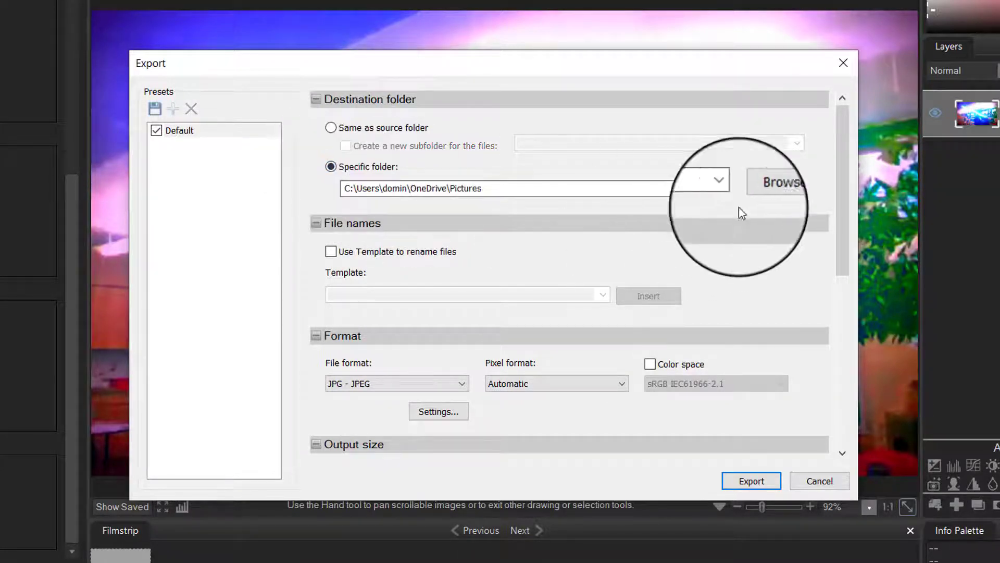
click(770, 190)
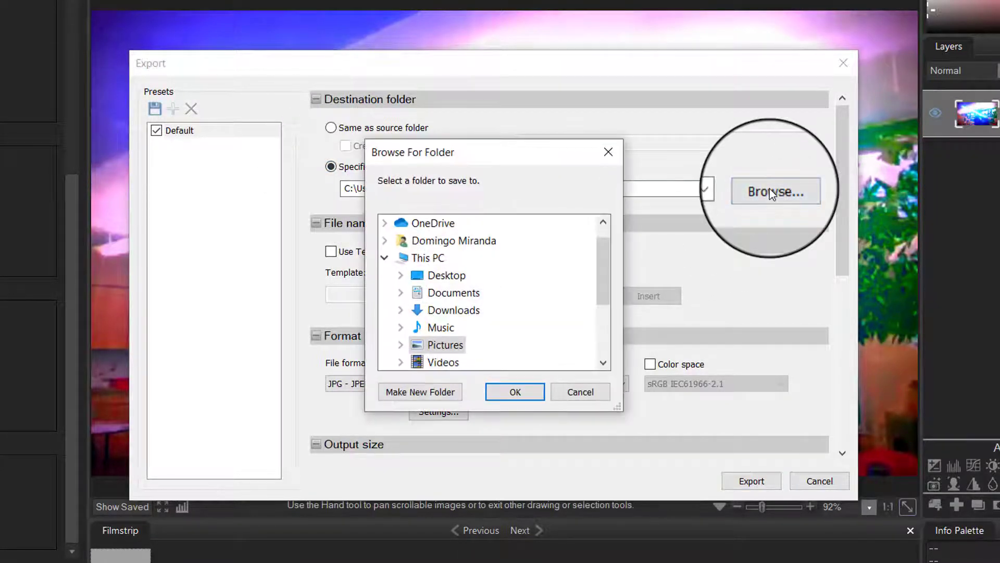
double_click(445, 344)
click(484, 344)
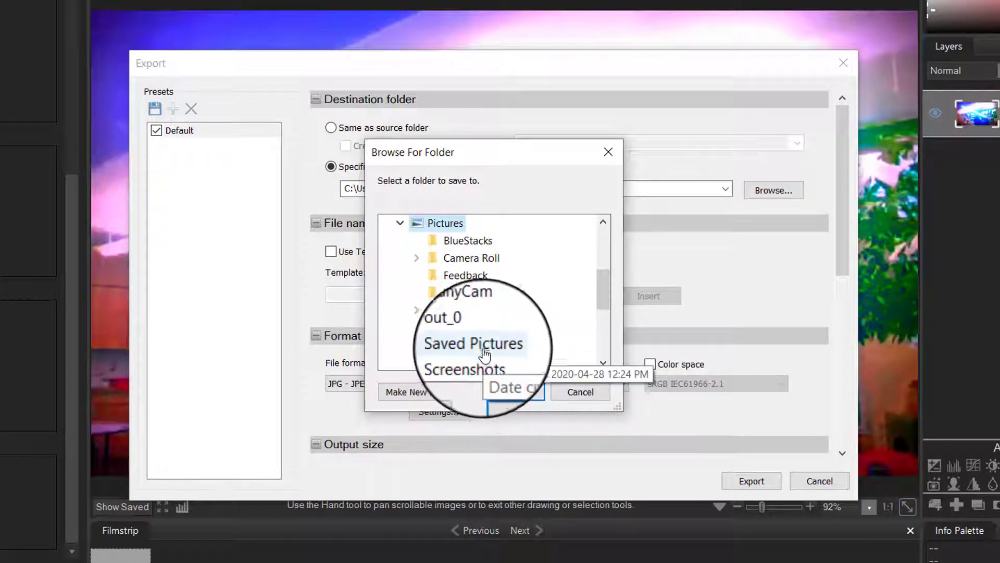
click(513, 391)
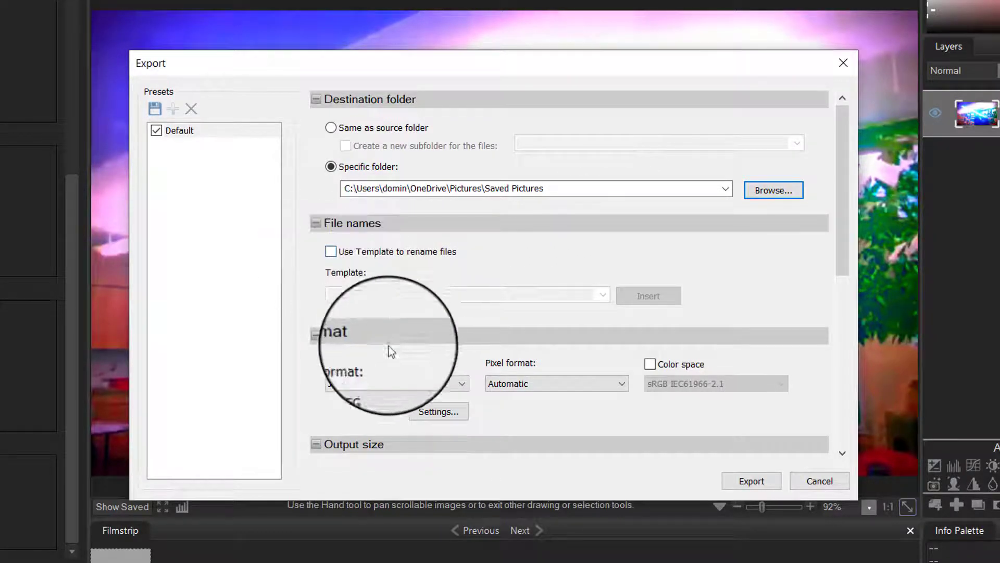
Collapse the Output size and Metadata sections and export the image as JPG with Automatic pixel format
click(530, 385)
click(633, 366)
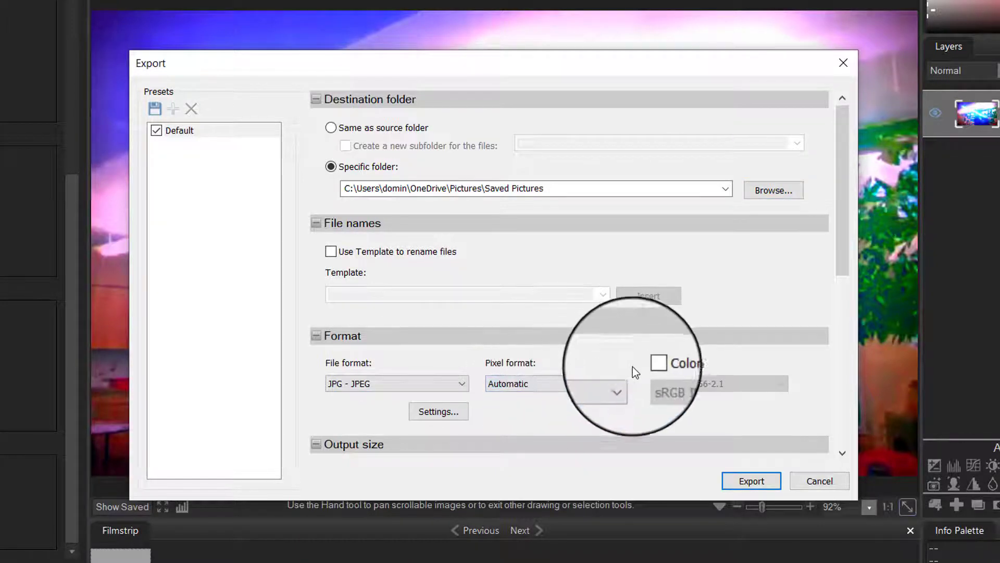
click(316, 443)
scroll(320, 414, down, 1)
click(375, 434)
scroll(371, 417, down, 3)
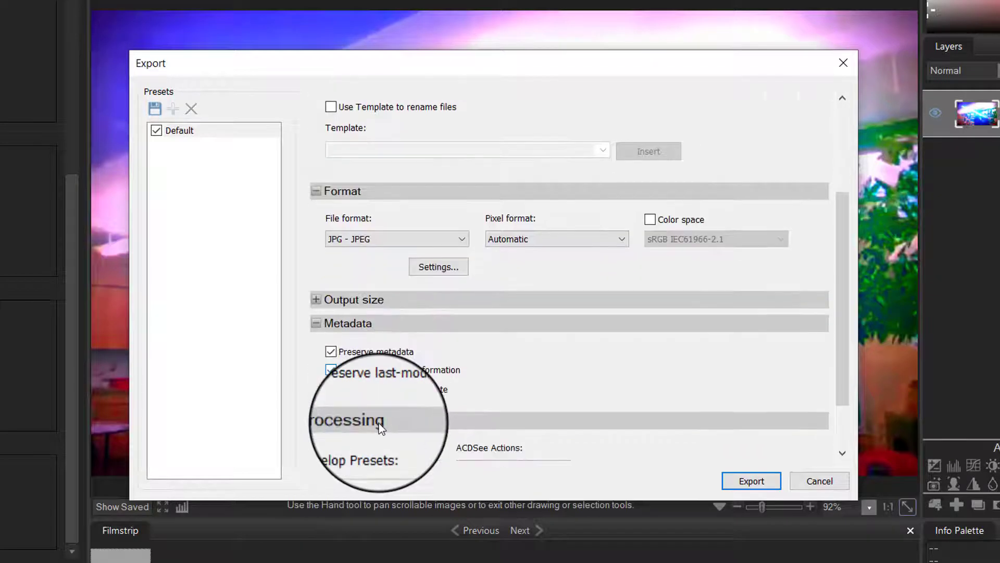
click(314, 326)
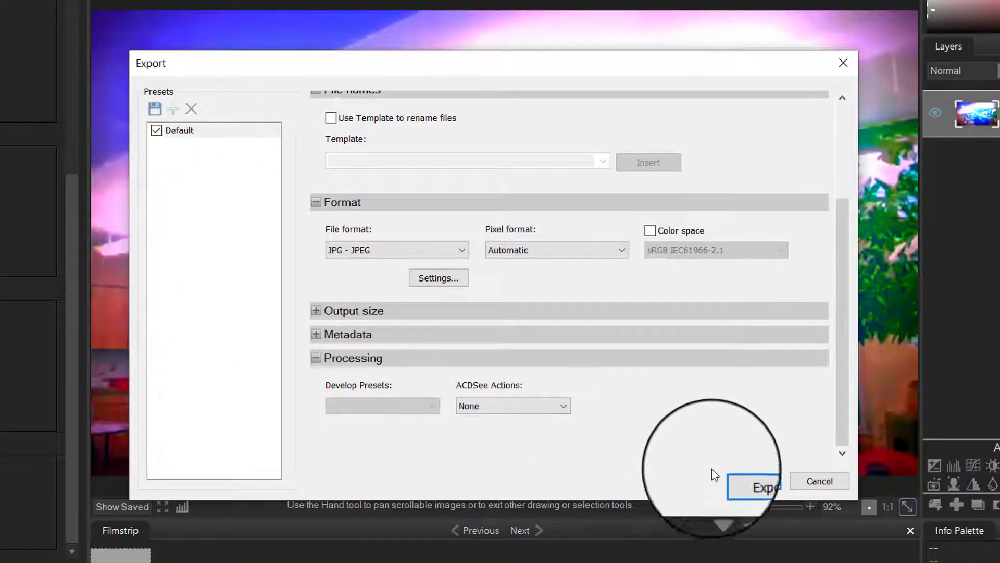
click(751, 480)
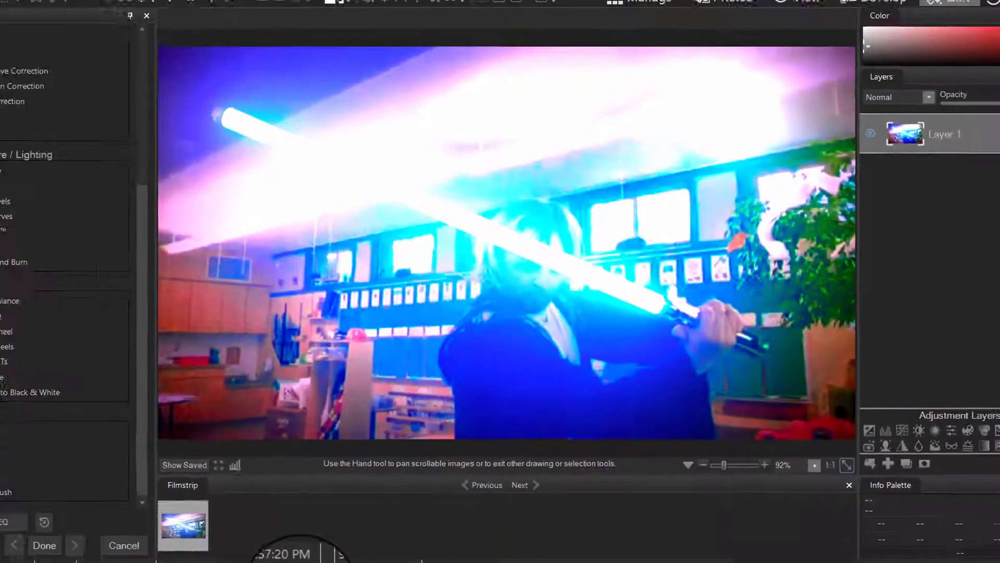
Switch to File Explorer, check the Saved Pictures folder for the exported image, and close the window
key(super+e)
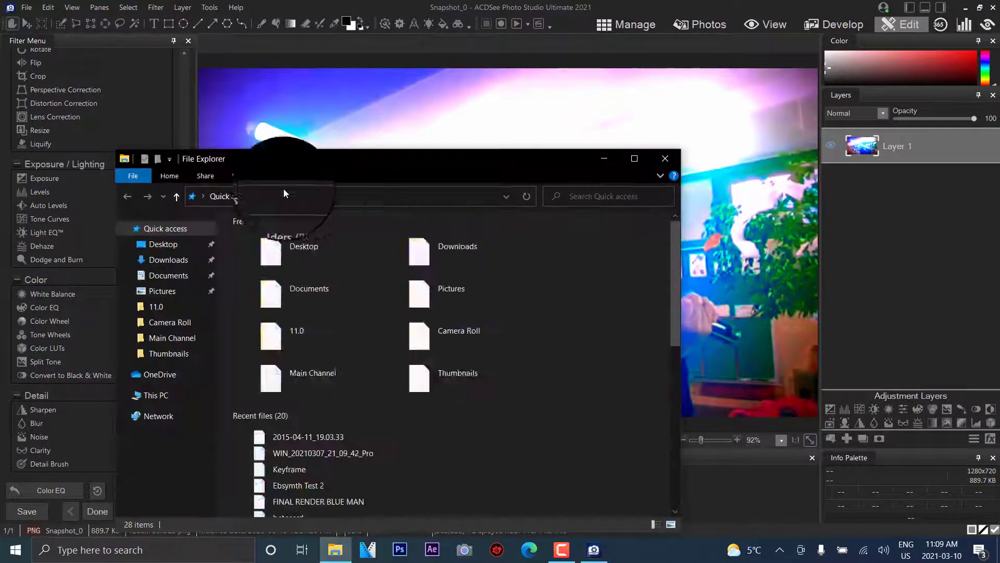
click(162, 291)
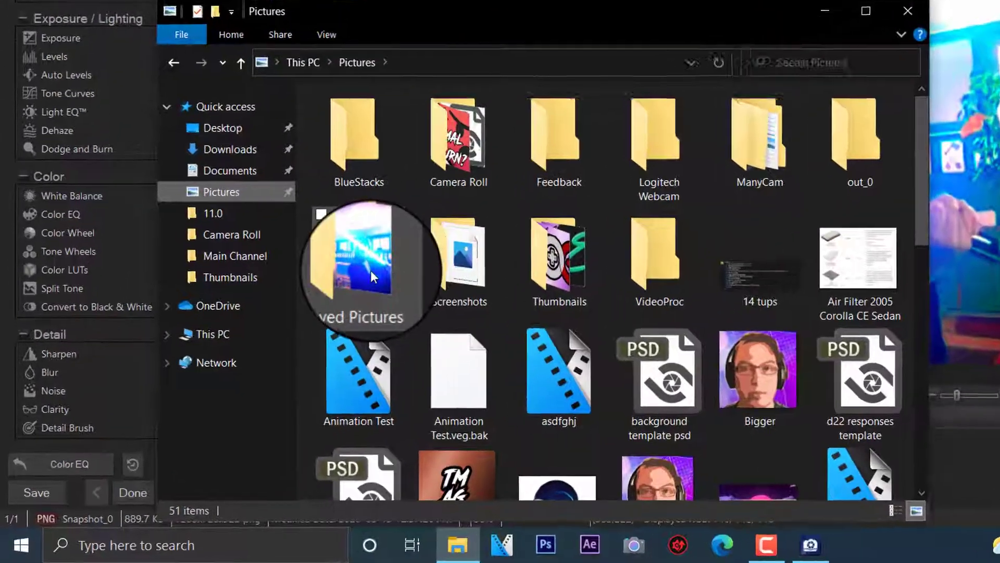
double_click(271, 344)
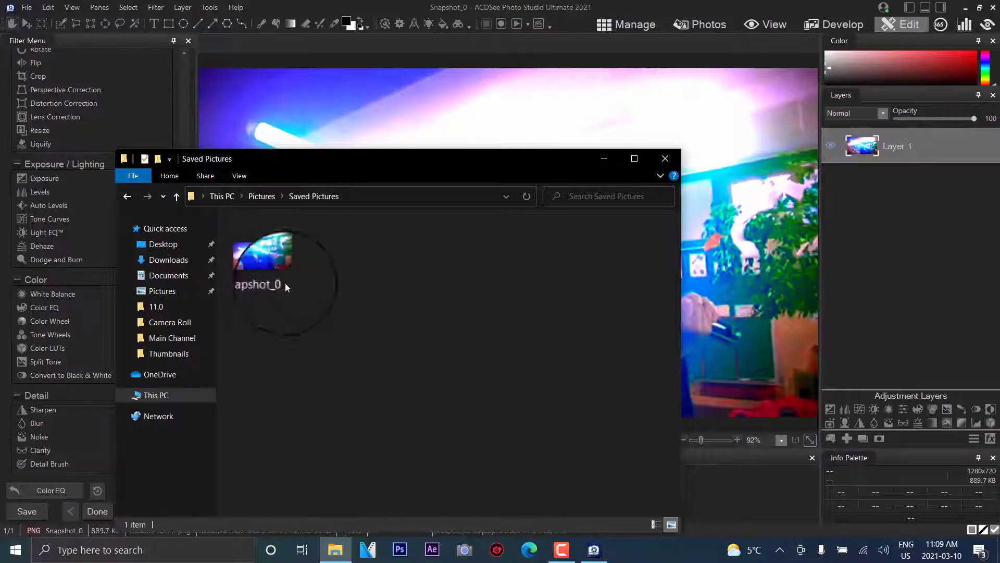
click(665, 158)
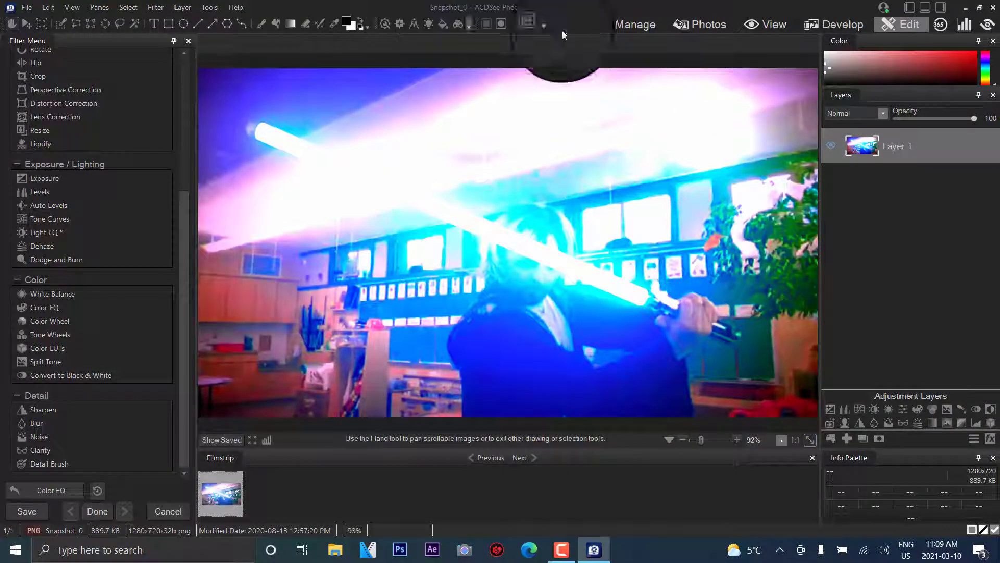
Leave Edit mode for the 365 mode, discarding the unsaved changes to the image
click(940, 29)
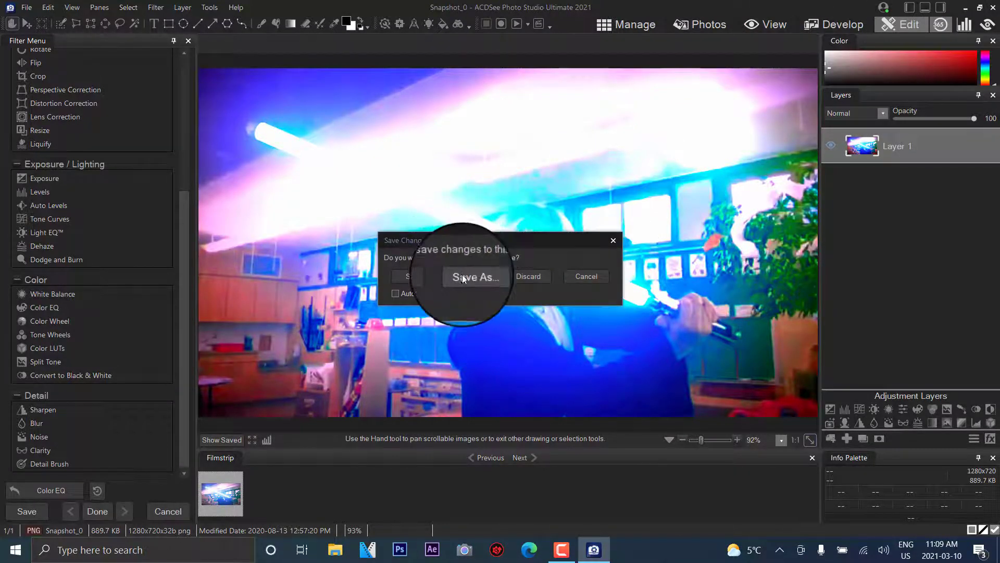
click(538, 281)
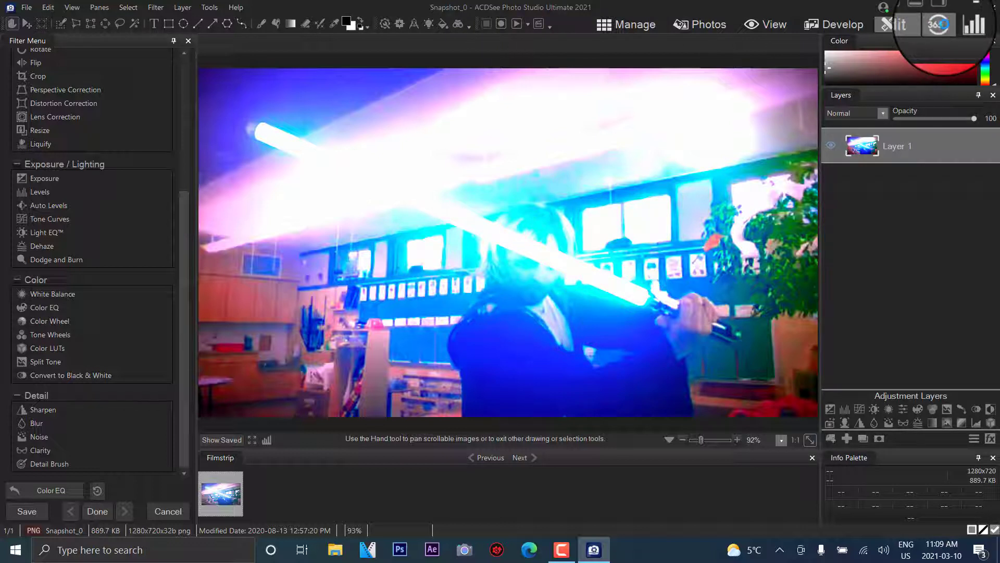
click(938, 23)
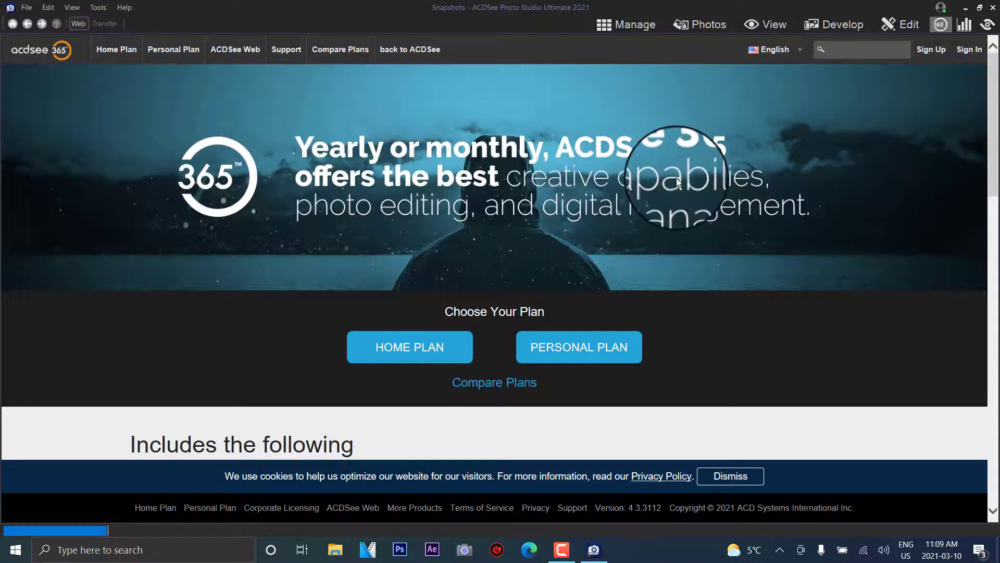
Look through the products and services included in the ACDSee 365 plans and return to the page's start
scroll(121, 232, down, 4)
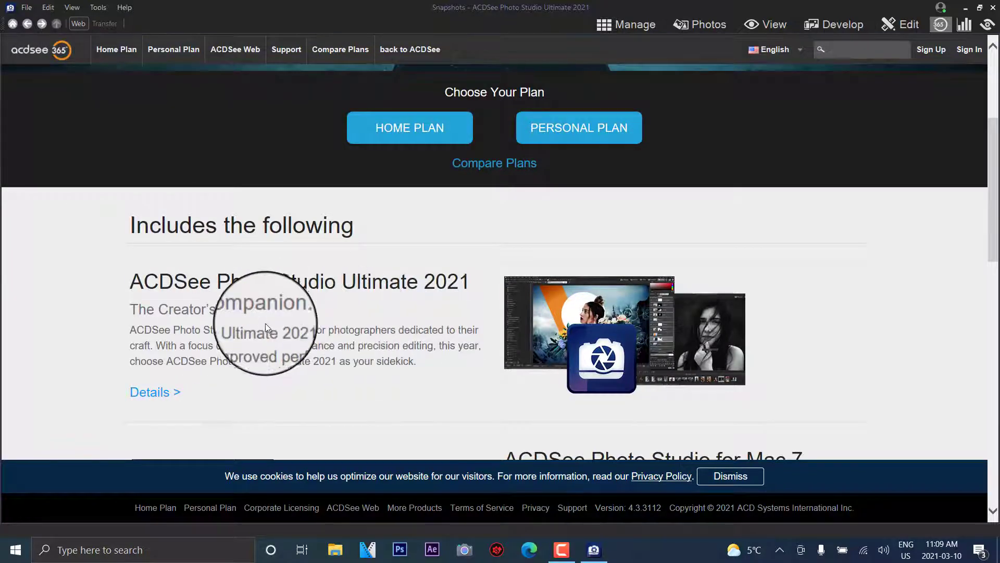
scroll(265, 325, down, 4)
scroll(660, 274, down, 4)
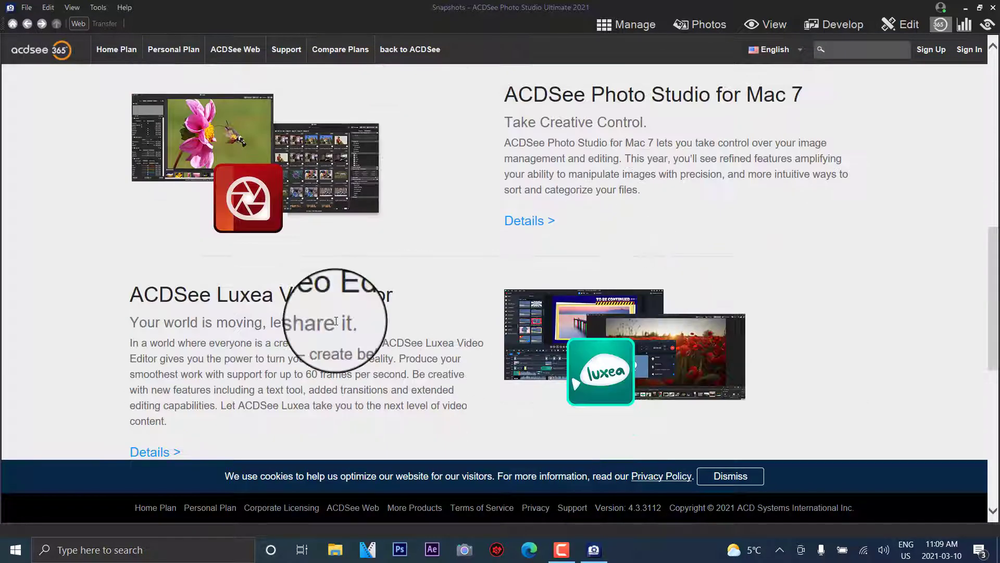
scroll(336, 321, down, 7)
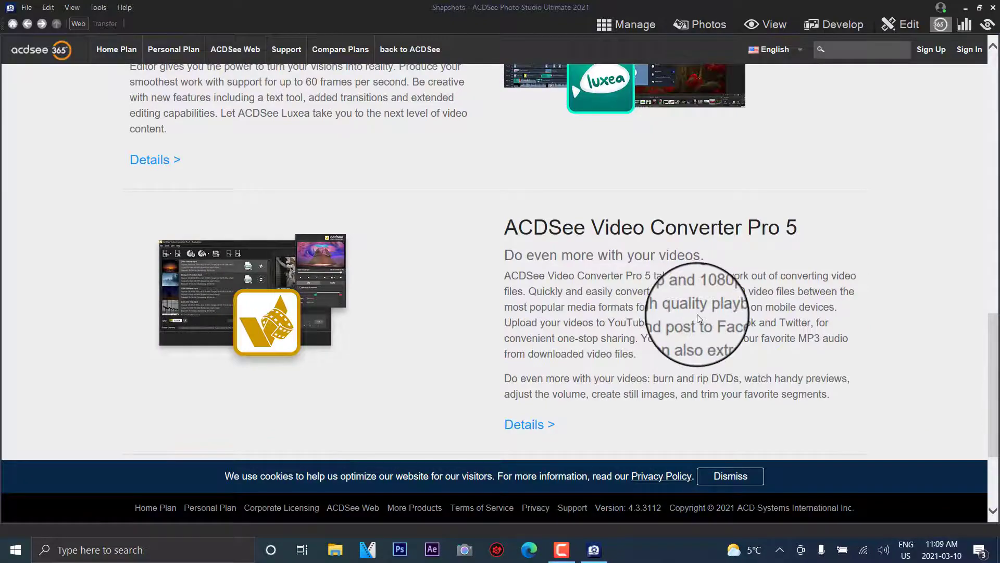
scroll(312, 357, up, 15)
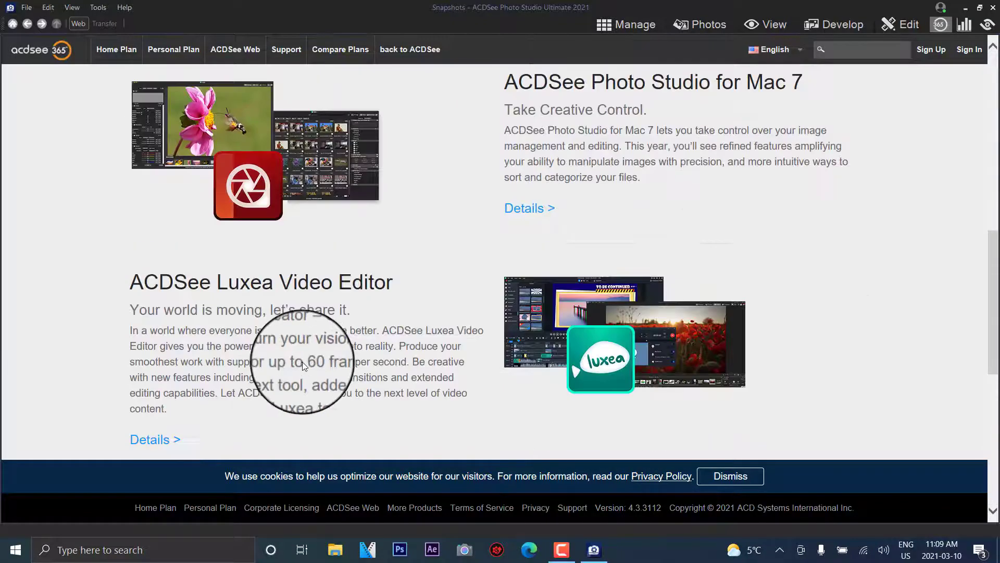
scroll(309, 366, down, 15)
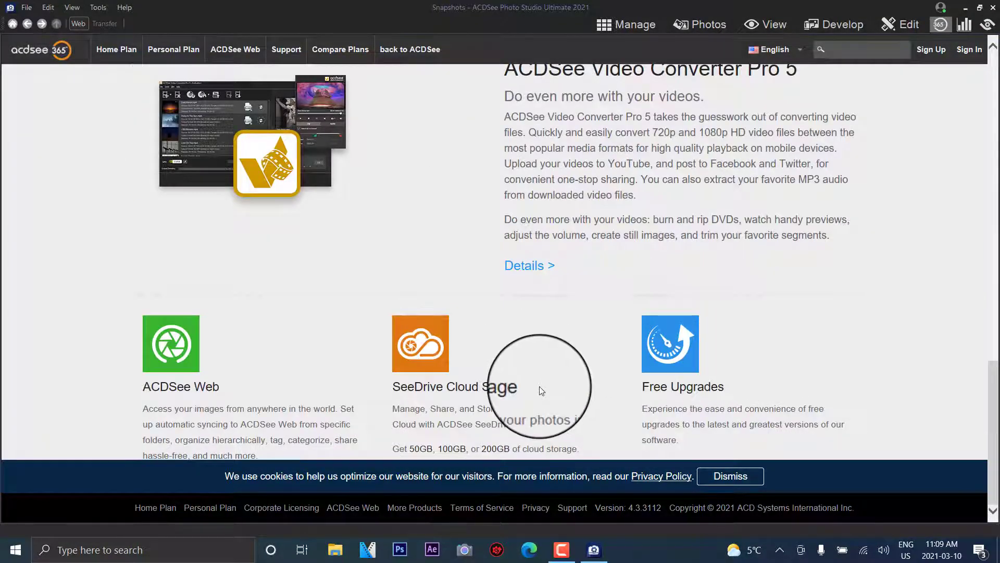
scroll(540, 390, up, 12)
scroll(539, 386, up, 15)
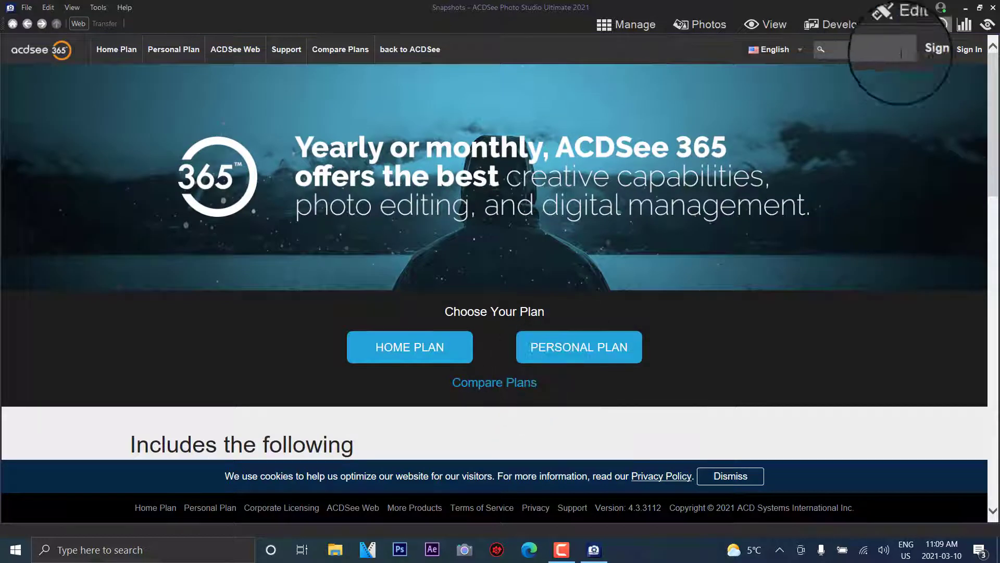
Examine the Dashboard's overview, database, cameras and files statistics
click(964, 27)
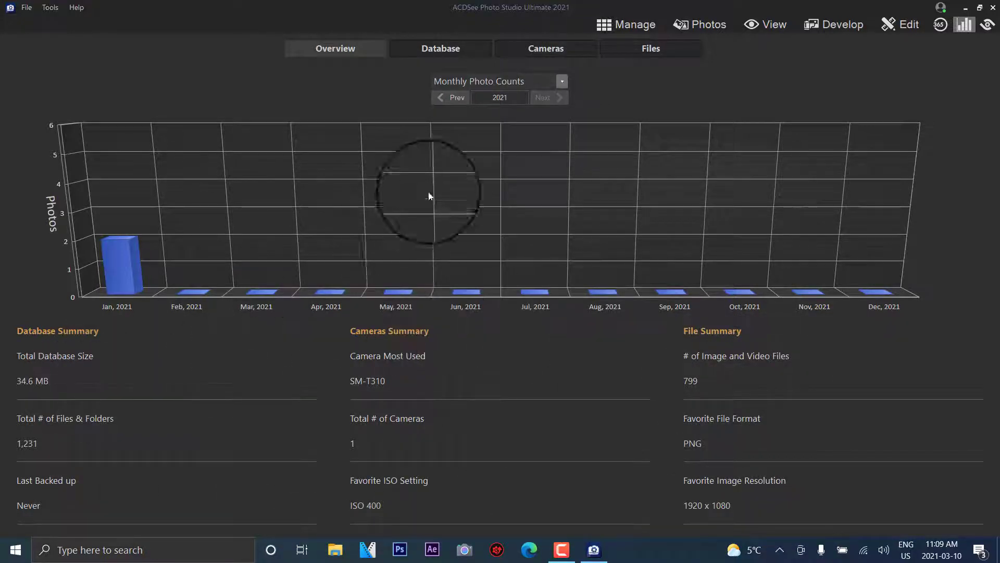
click(456, 46)
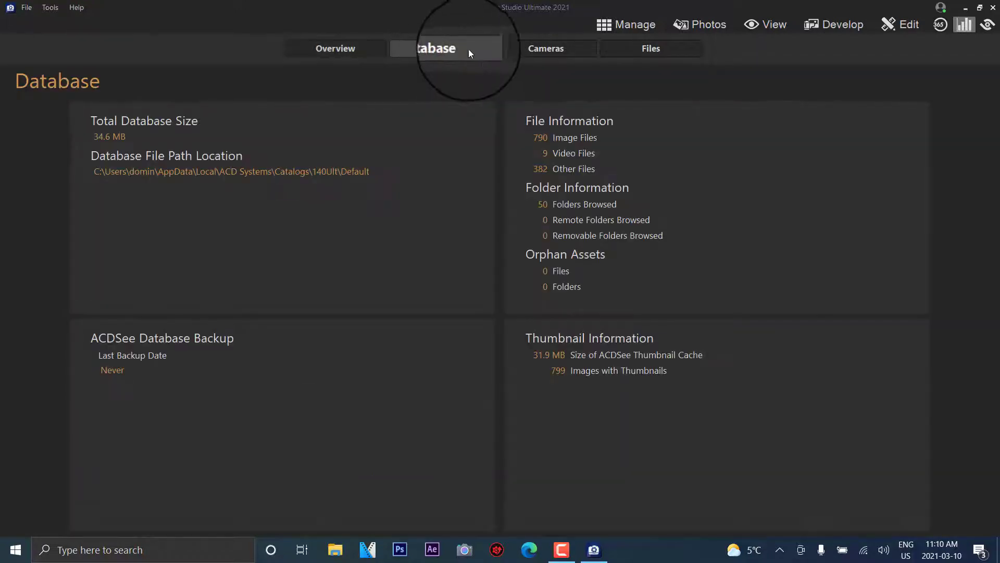
click(528, 46)
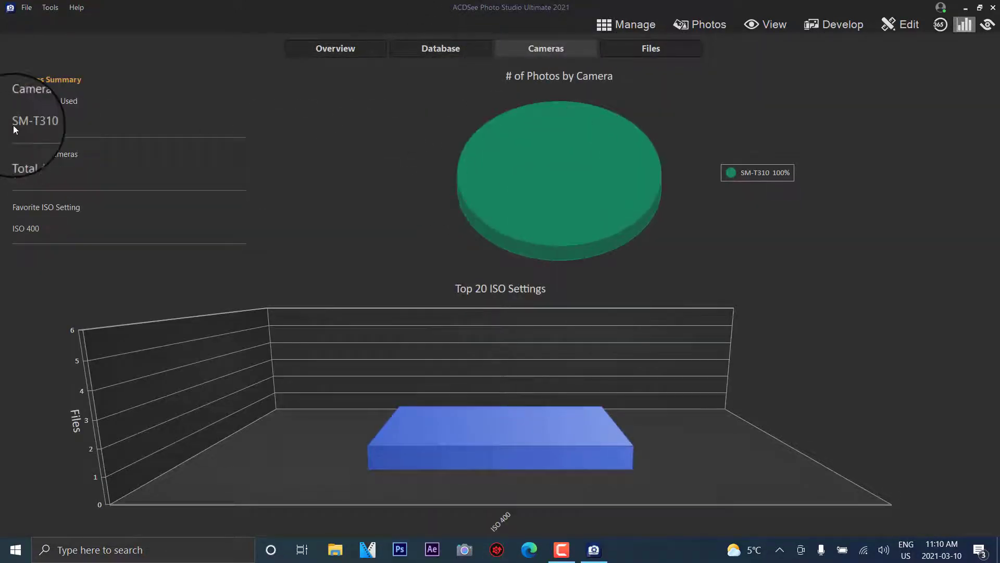
click(611, 46)
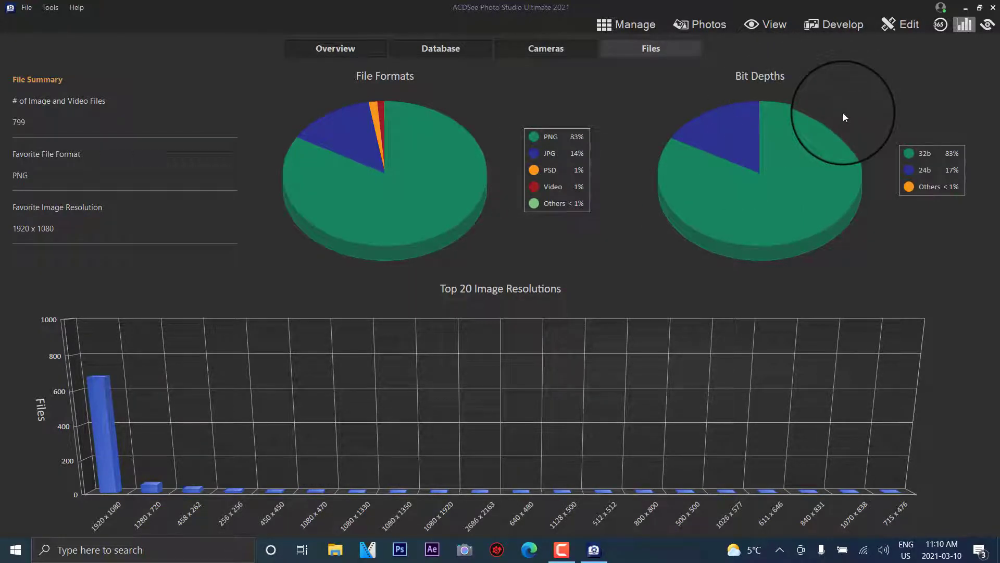
Revisit the Manage, Photos, View, Develop and Edit modes in turn
click(627, 25)
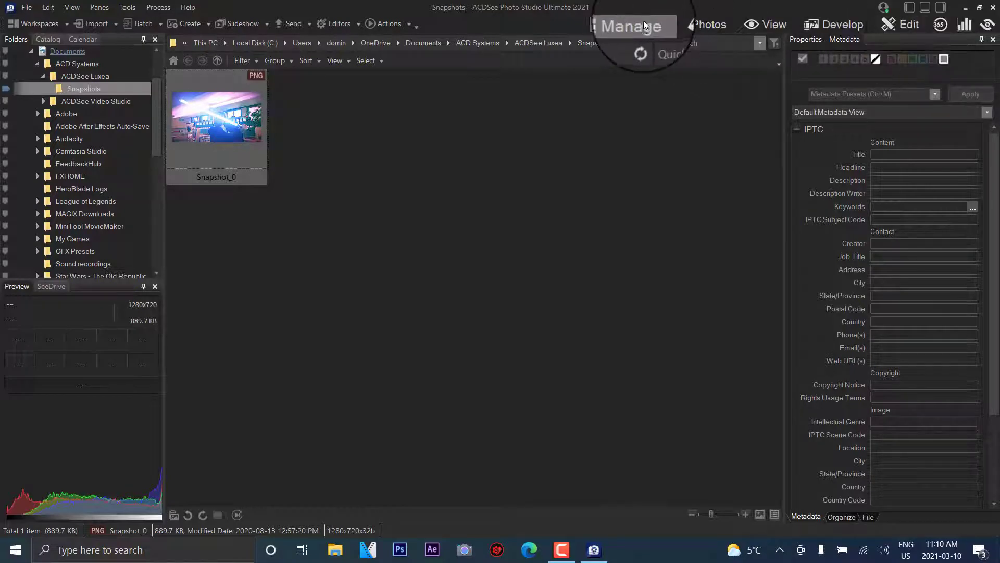
click(701, 23)
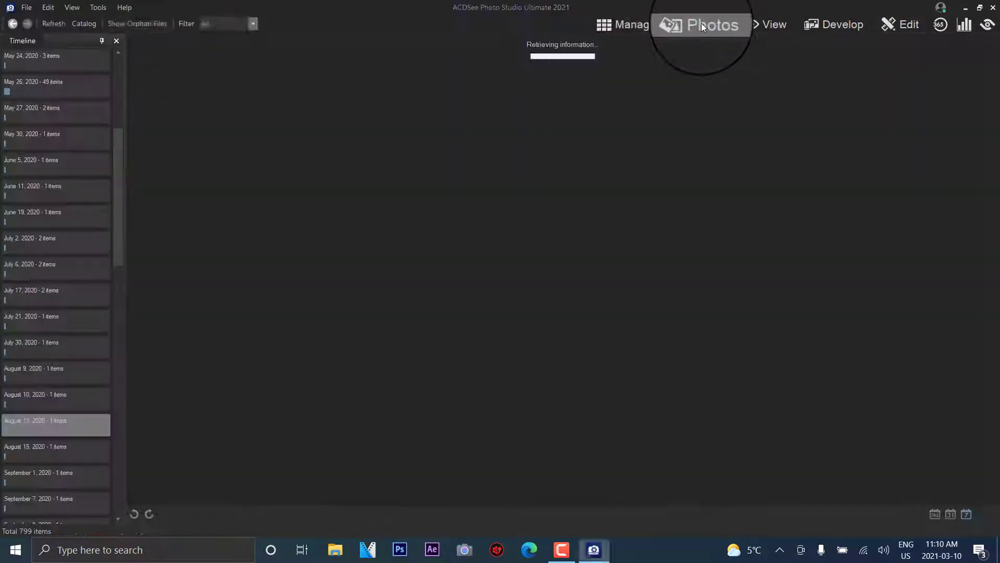
click(763, 23)
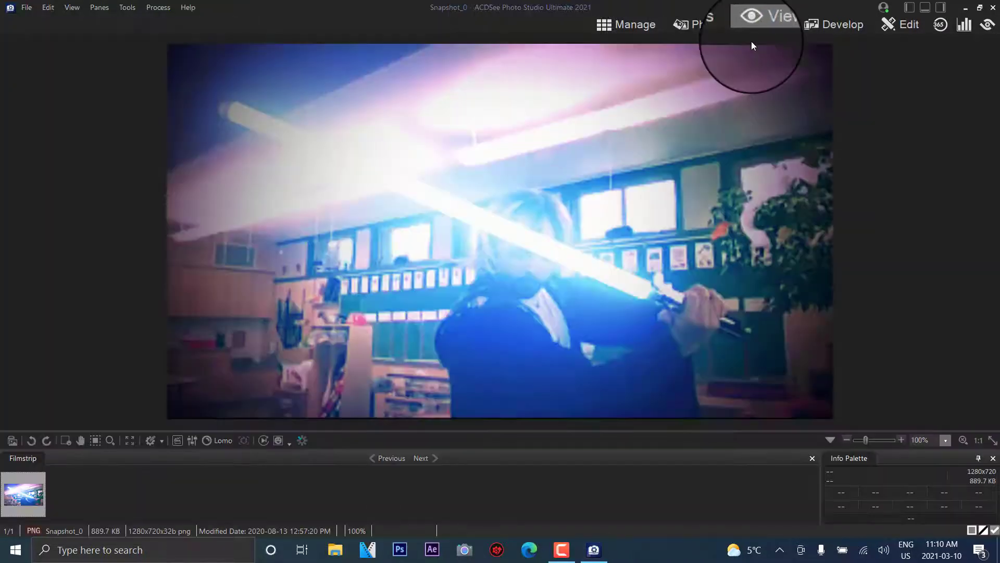
click(832, 24)
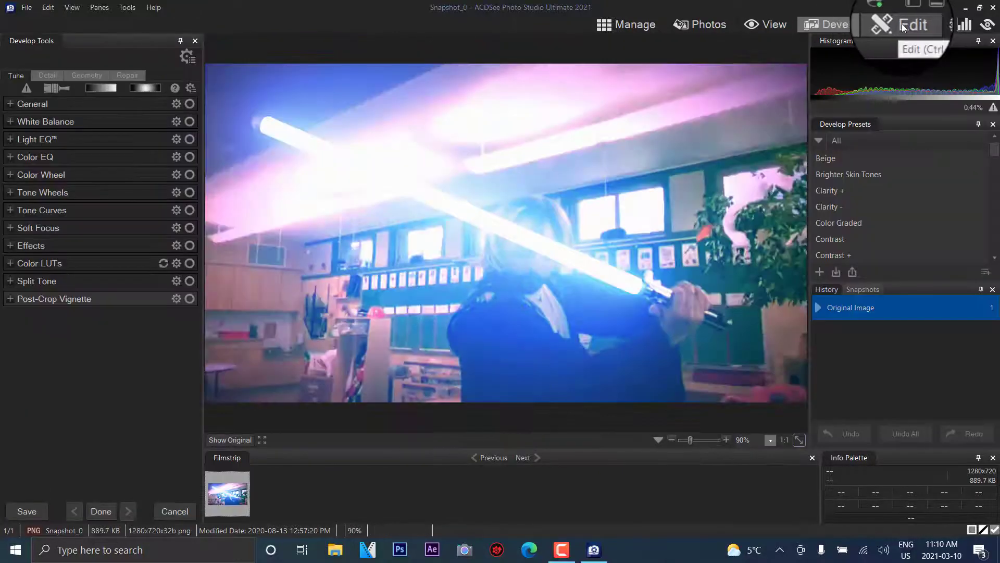
click(903, 28)
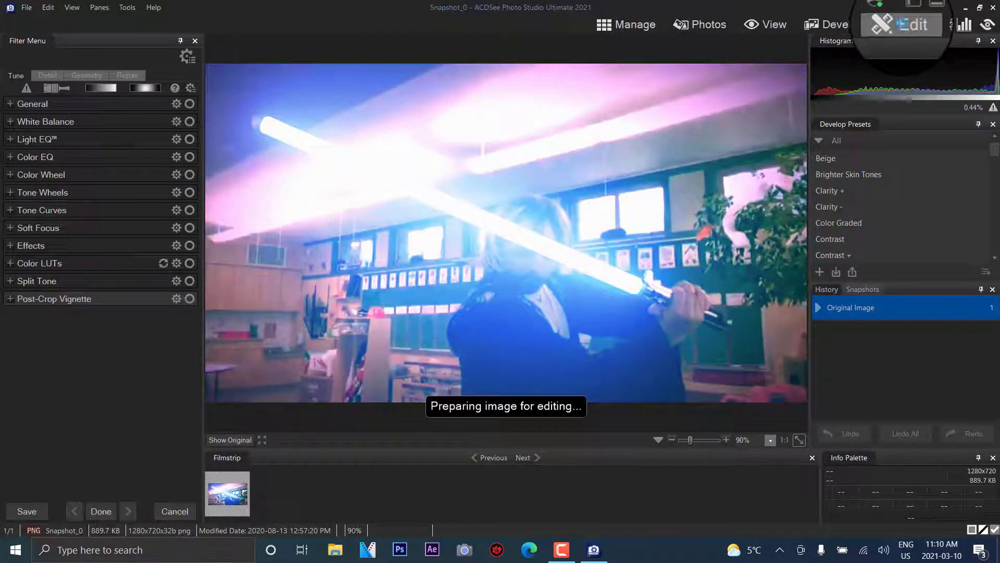